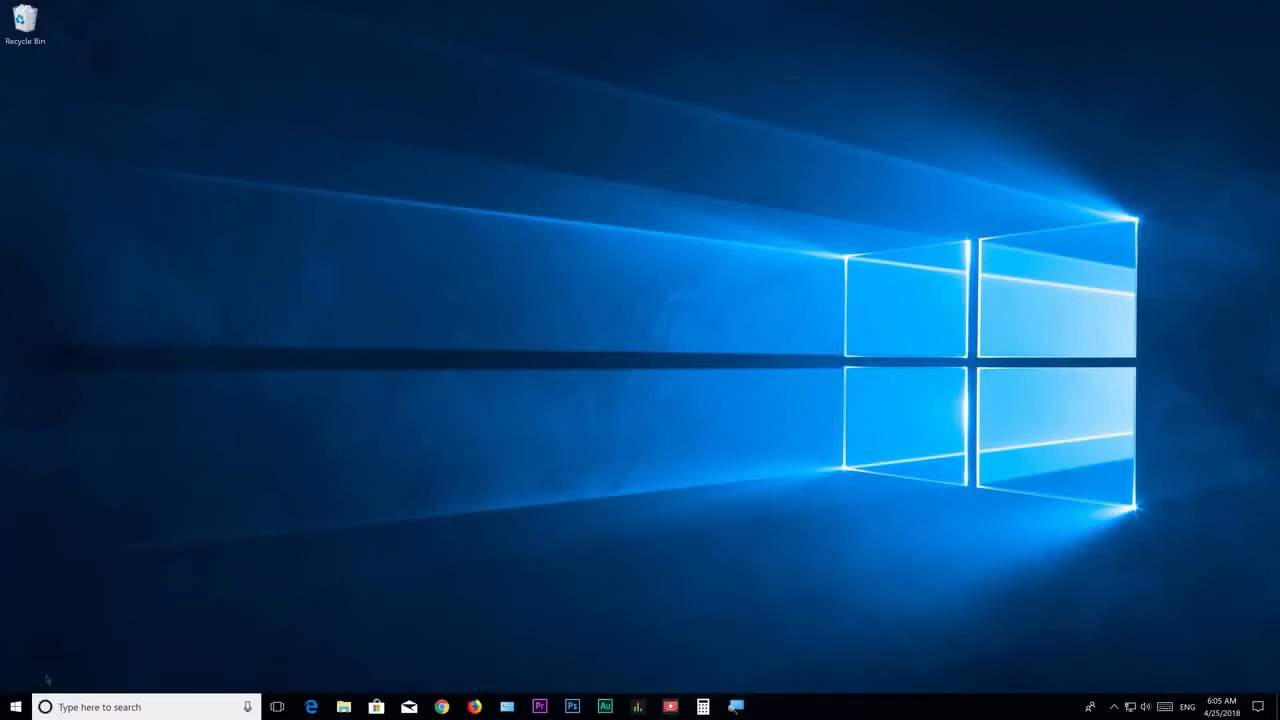
Step: Switch the Windows power plan to High performance and show the additional power plans
left_click(16, 706)
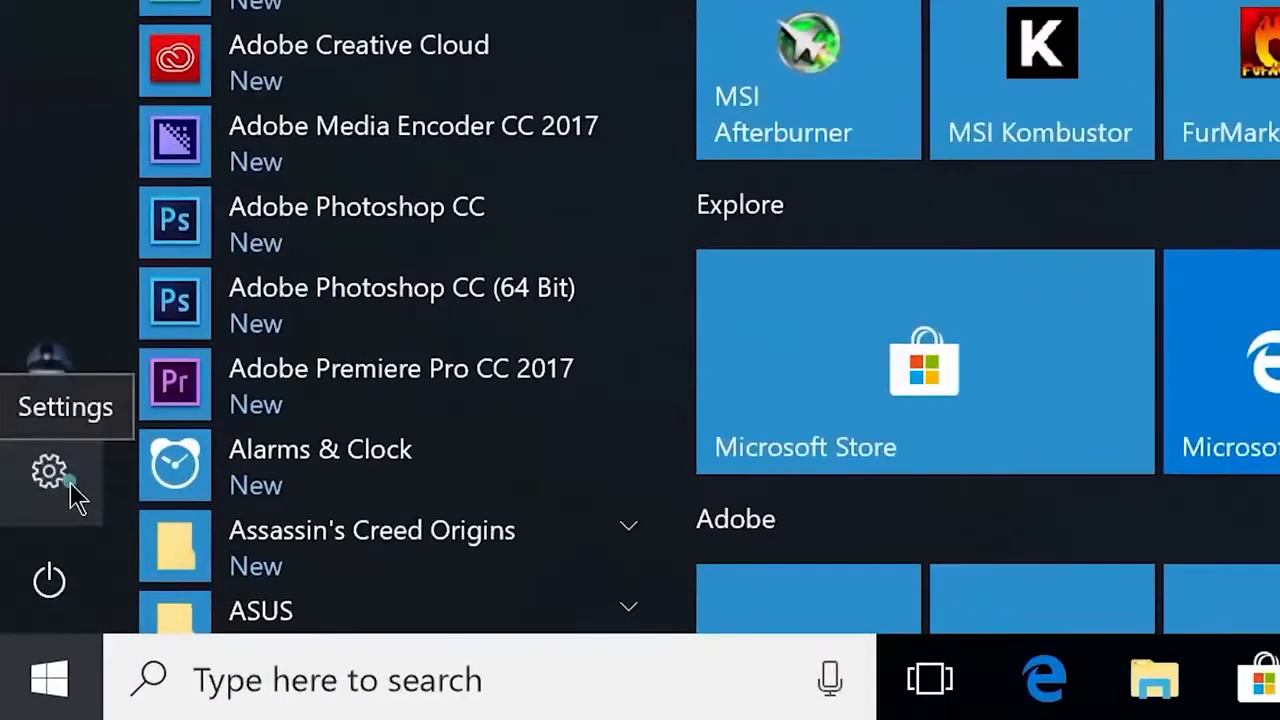
left_click(70, 483)
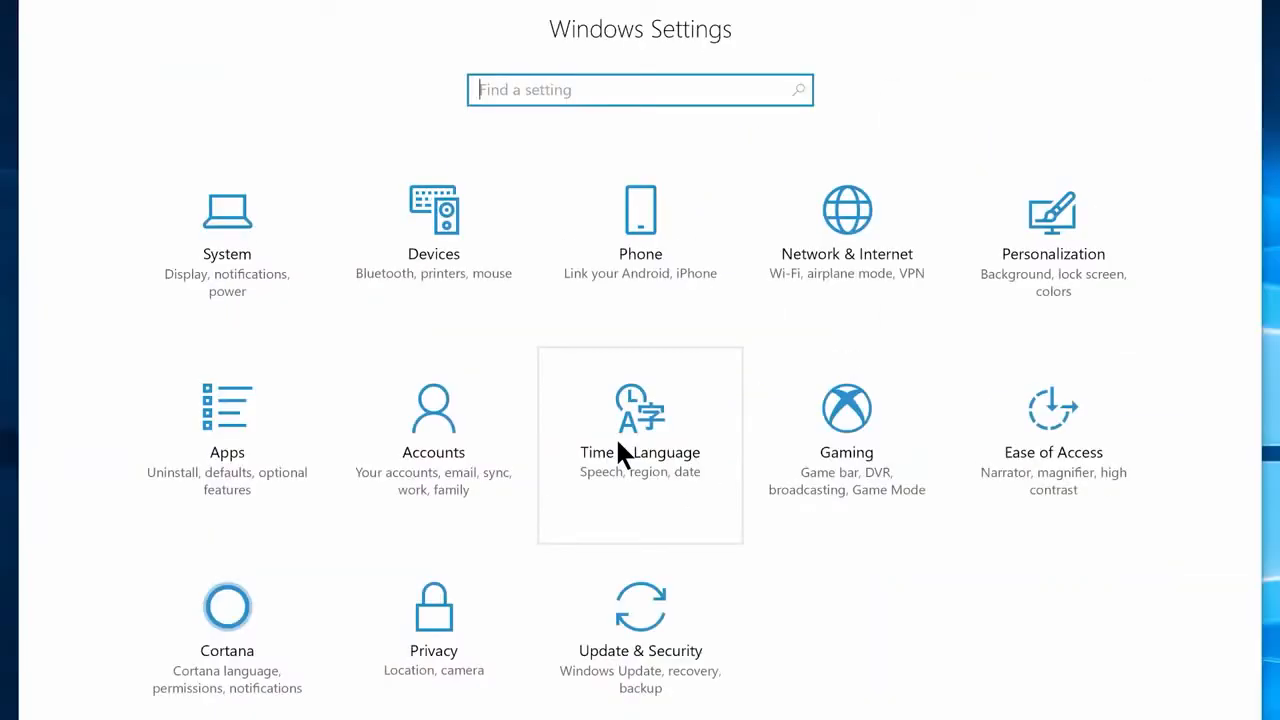
left_click(223, 265)
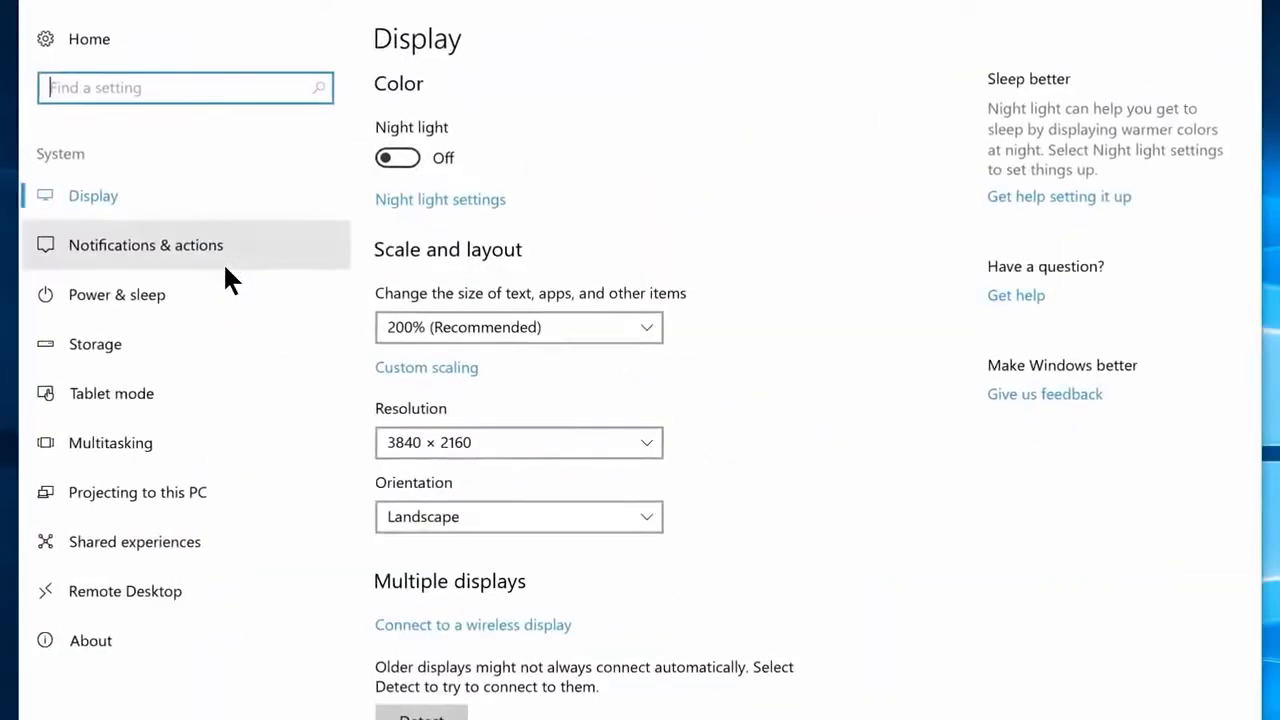
left_click(182, 292)
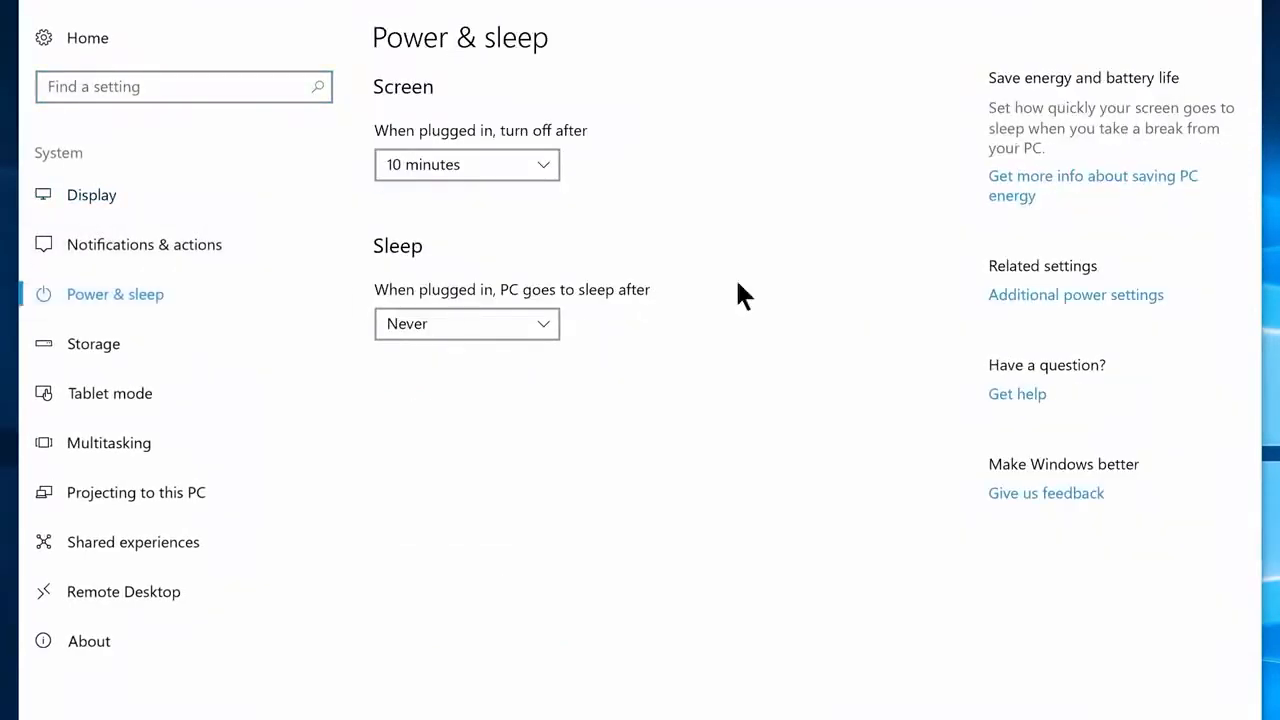
left_click(1063, 298)
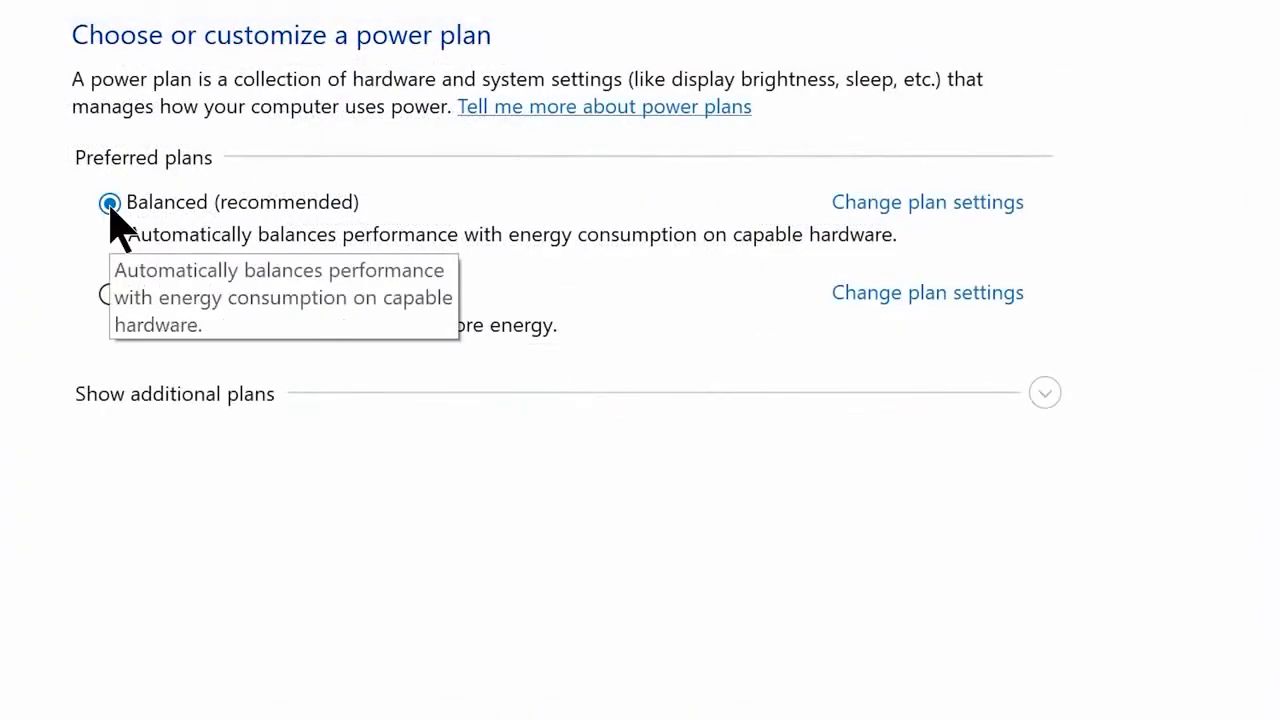
left_click(109, 294)
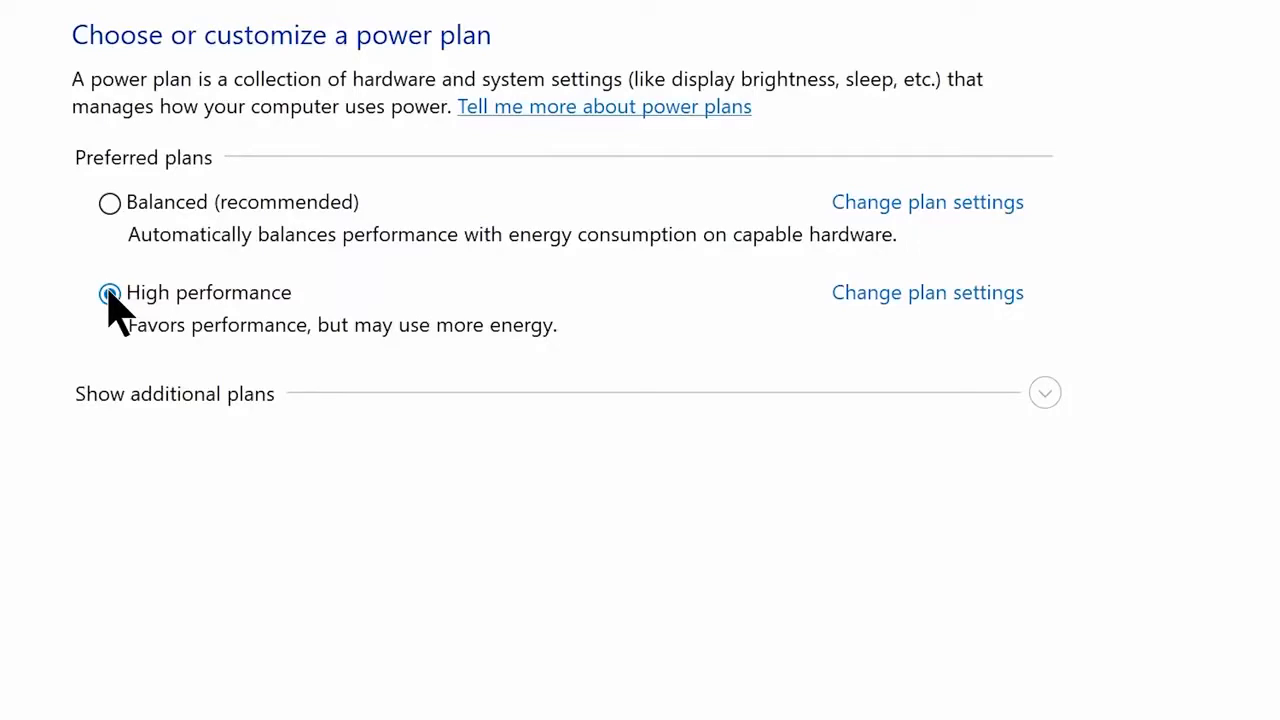
left_click(1046, 396)
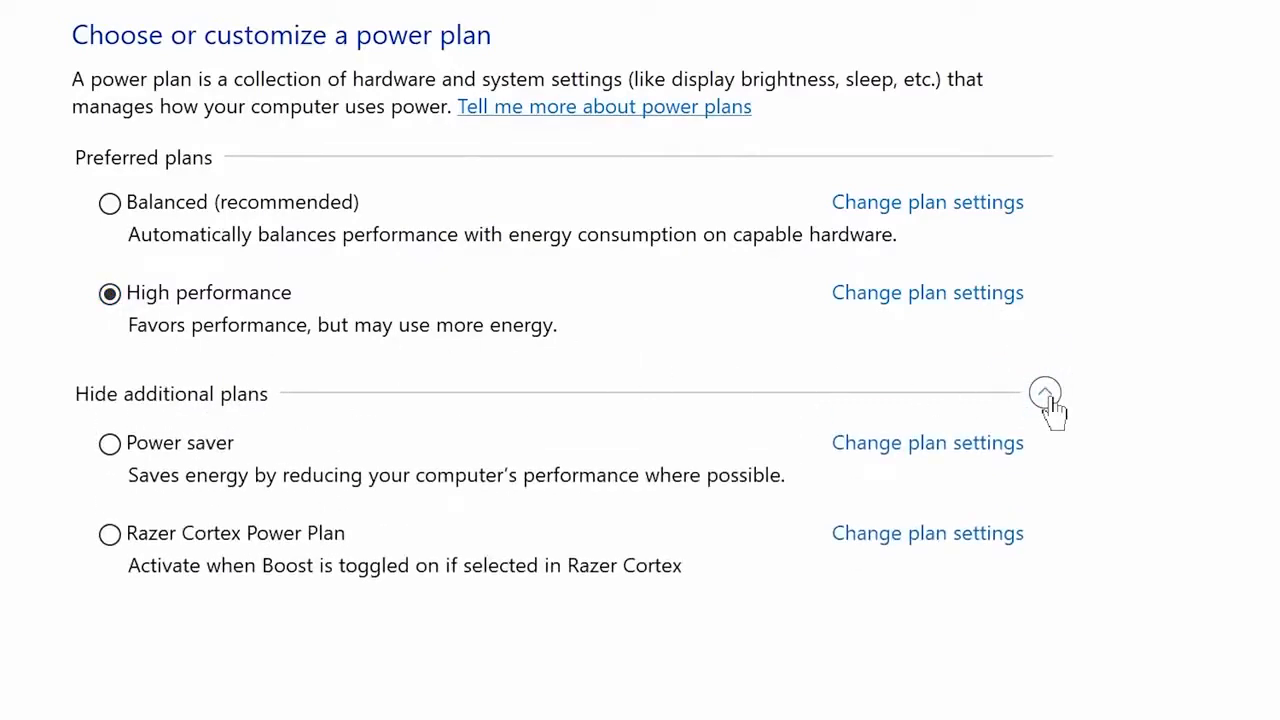
Step: In the High performance plan's advanced settings, set the hard disk turn-off time to 0 minutes
left_click(928, 294)
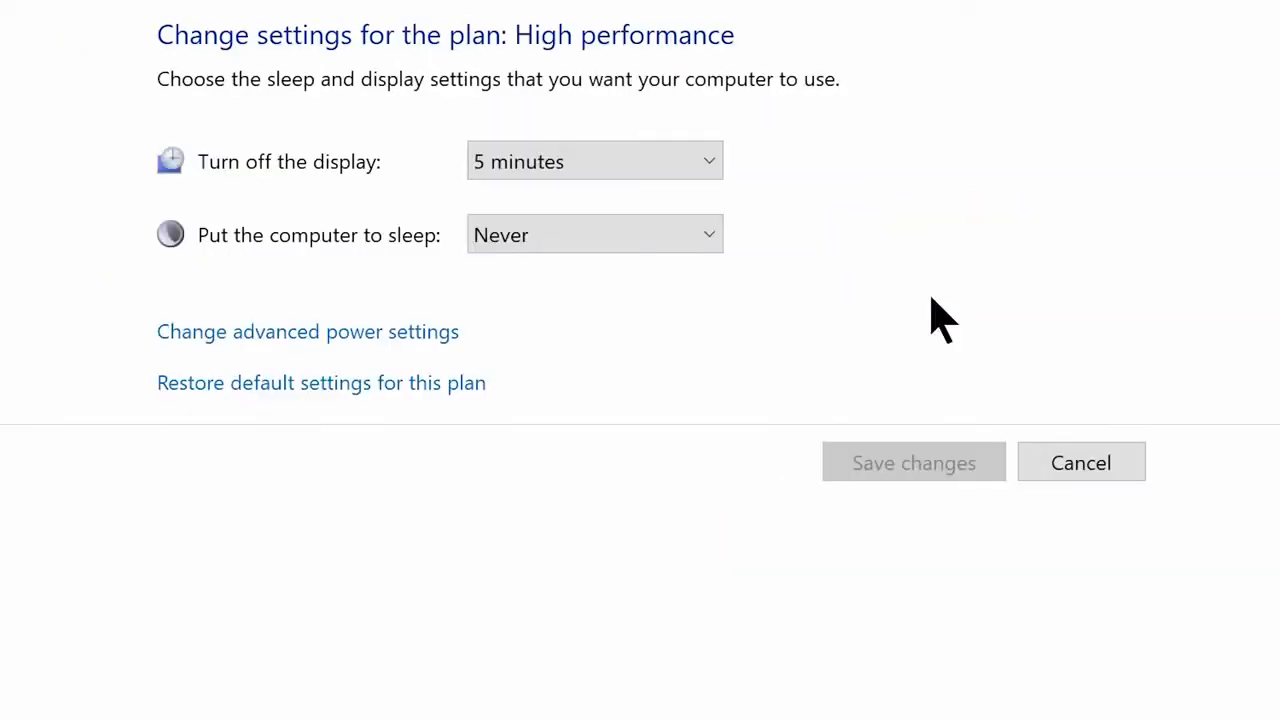
left_click(284, 343)
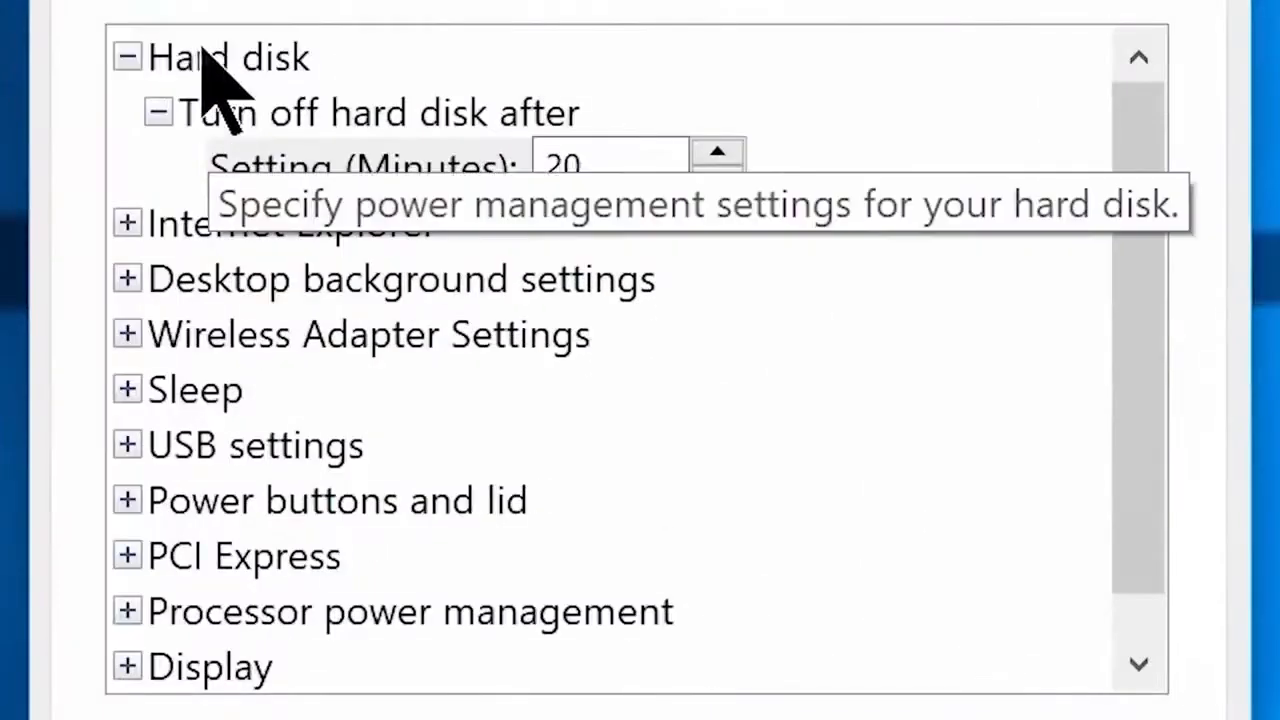
left_click(200, 45)
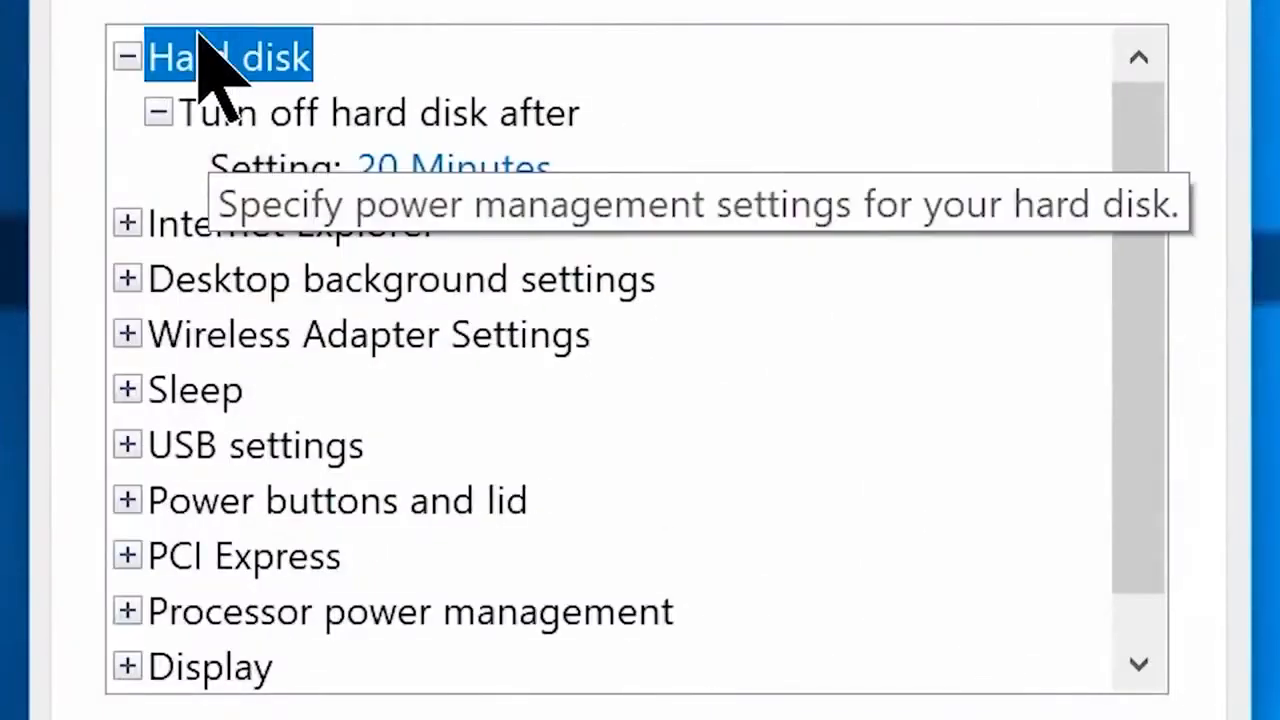
left_click(404, 166)
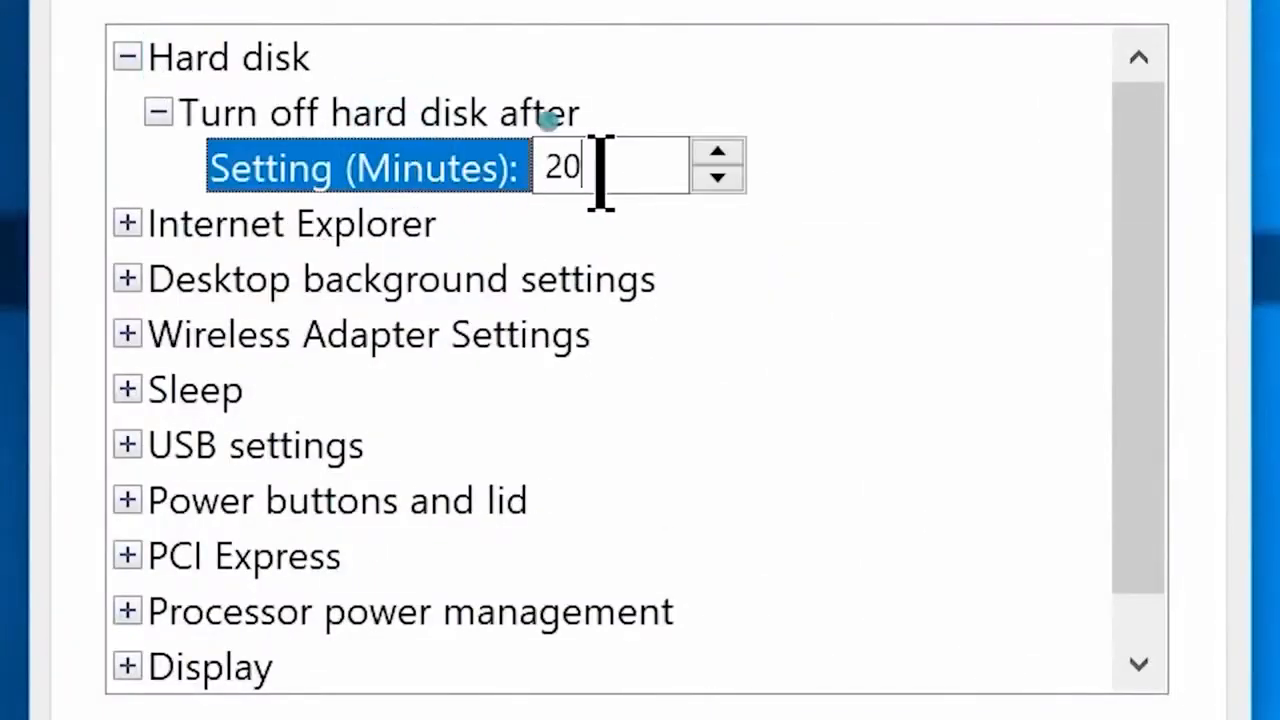
key("BackSpace")
key("BackSpace")
type("0")
Step: Under processor power management, set the minimum processor state to 0%
scroll(1120, 336, "down", 1)
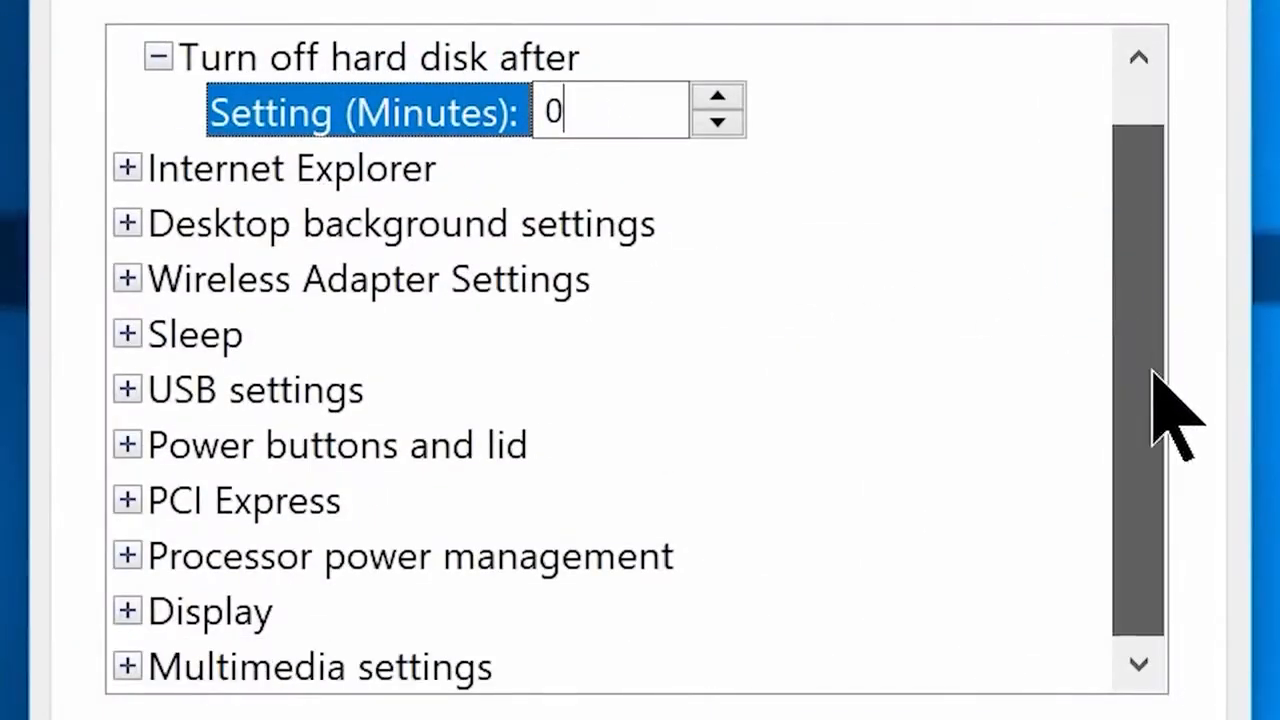
left_click(128, 556)
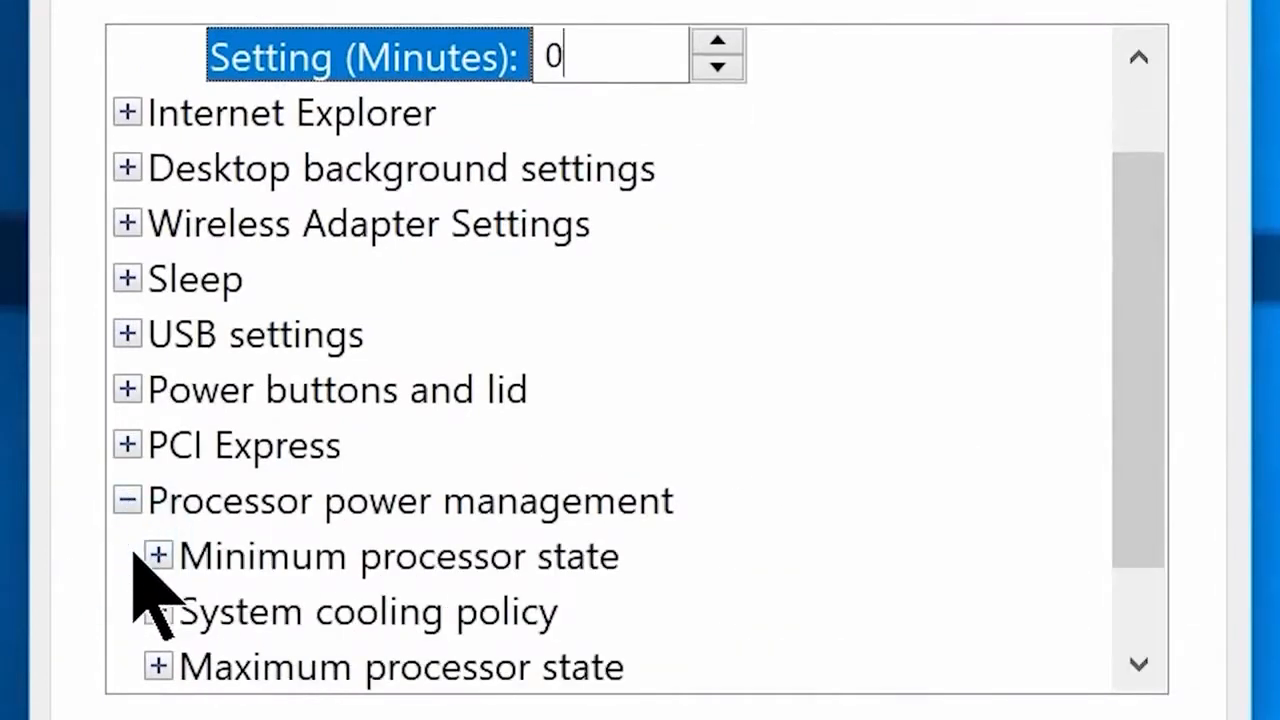
double_click(251, 560)
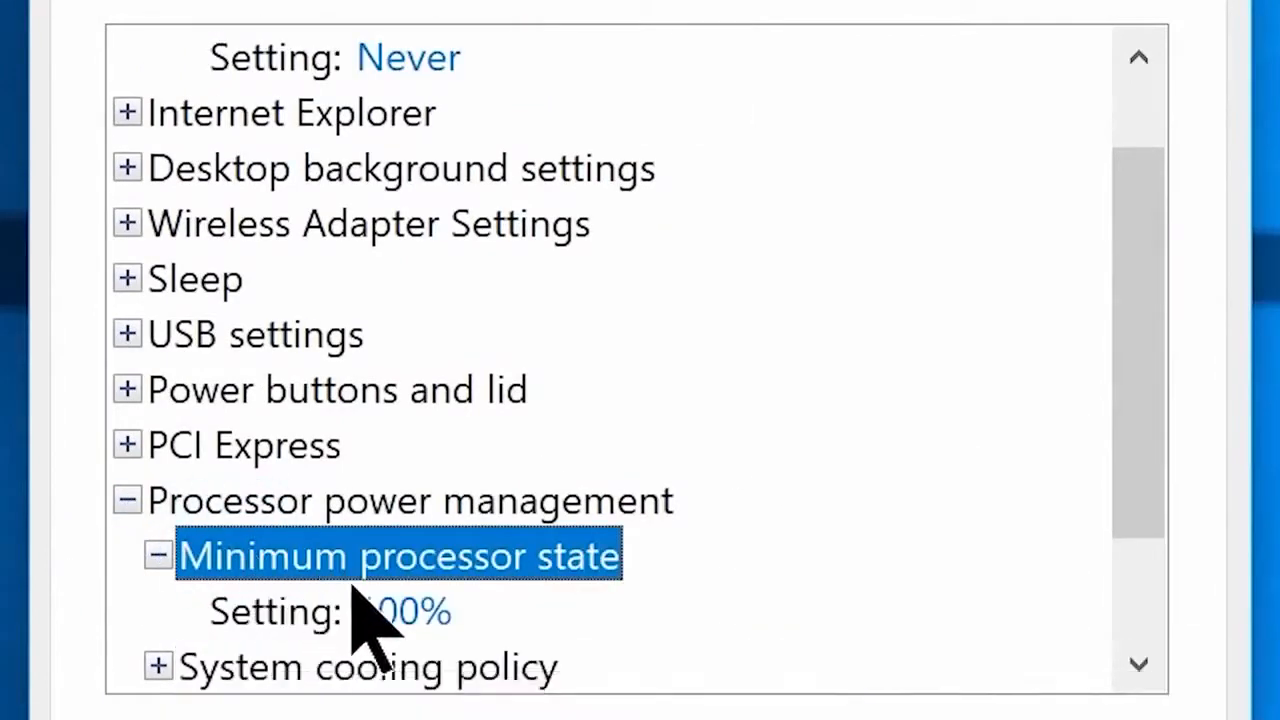
left_click(370, 610)
key("BackSpace")
key("BackSpace")
key("BackSpace")
type("0")
Step: Keep the maximum processor state at 100%, apply the advanced power settings and close the plan's window
left_click_drag(1150, 505, 1160, 600)
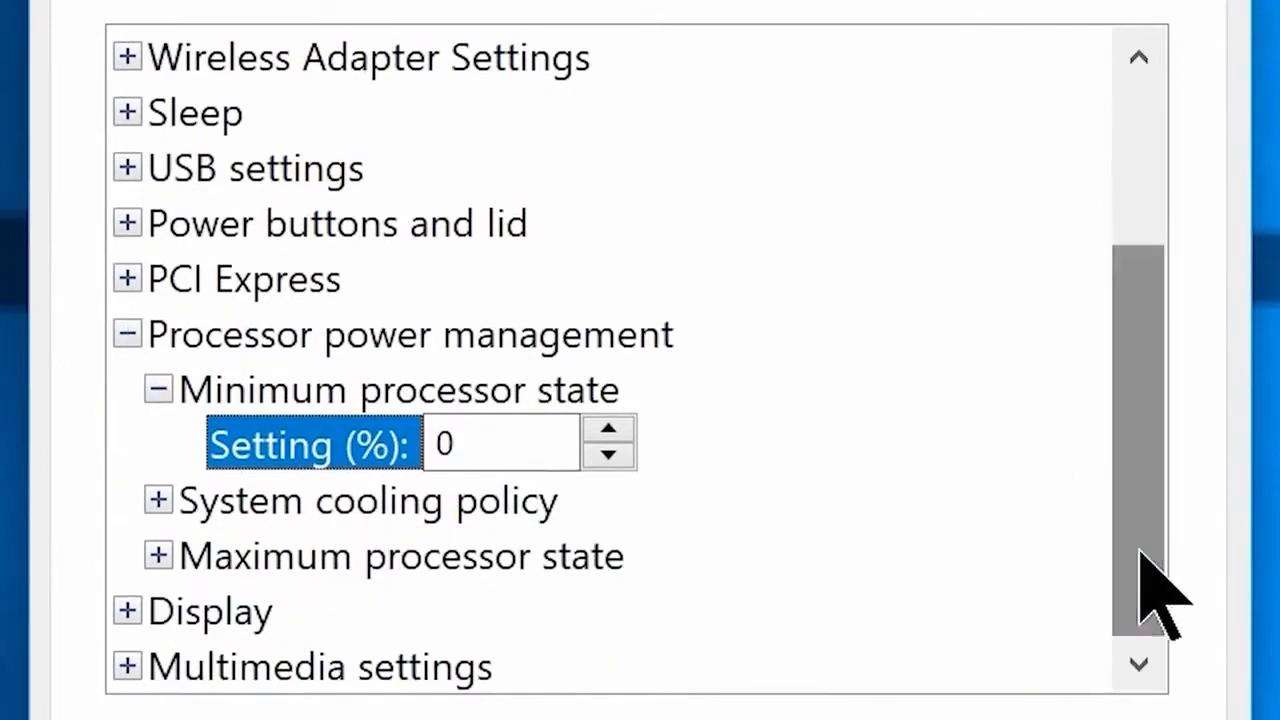
double_click(347, 558)
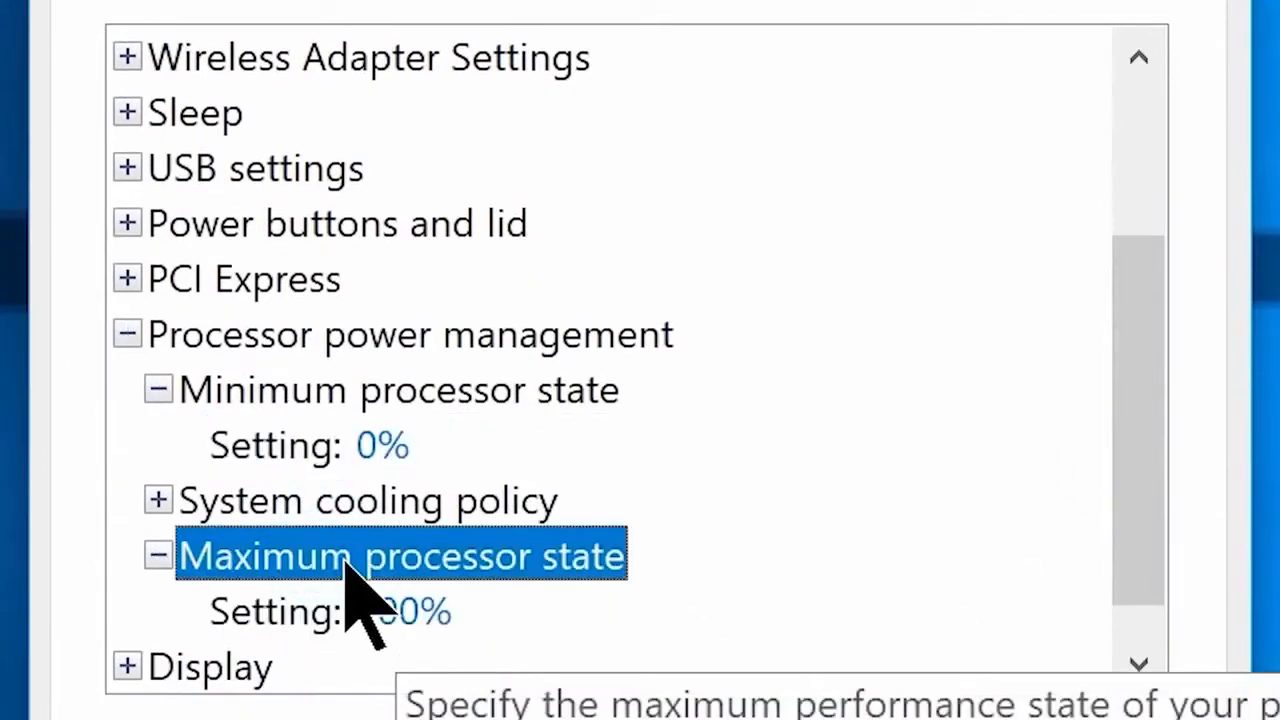
left_click(365, 611)
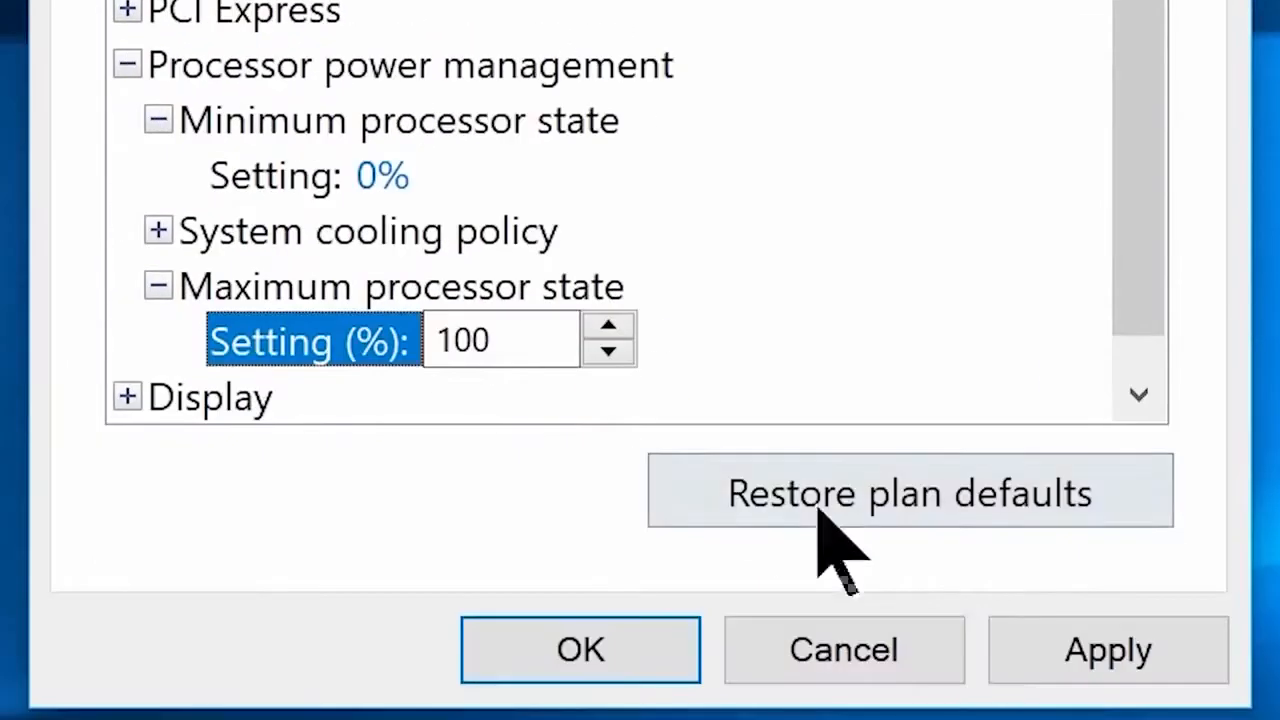
left_click(1109, 651)
left_click(650, 665)
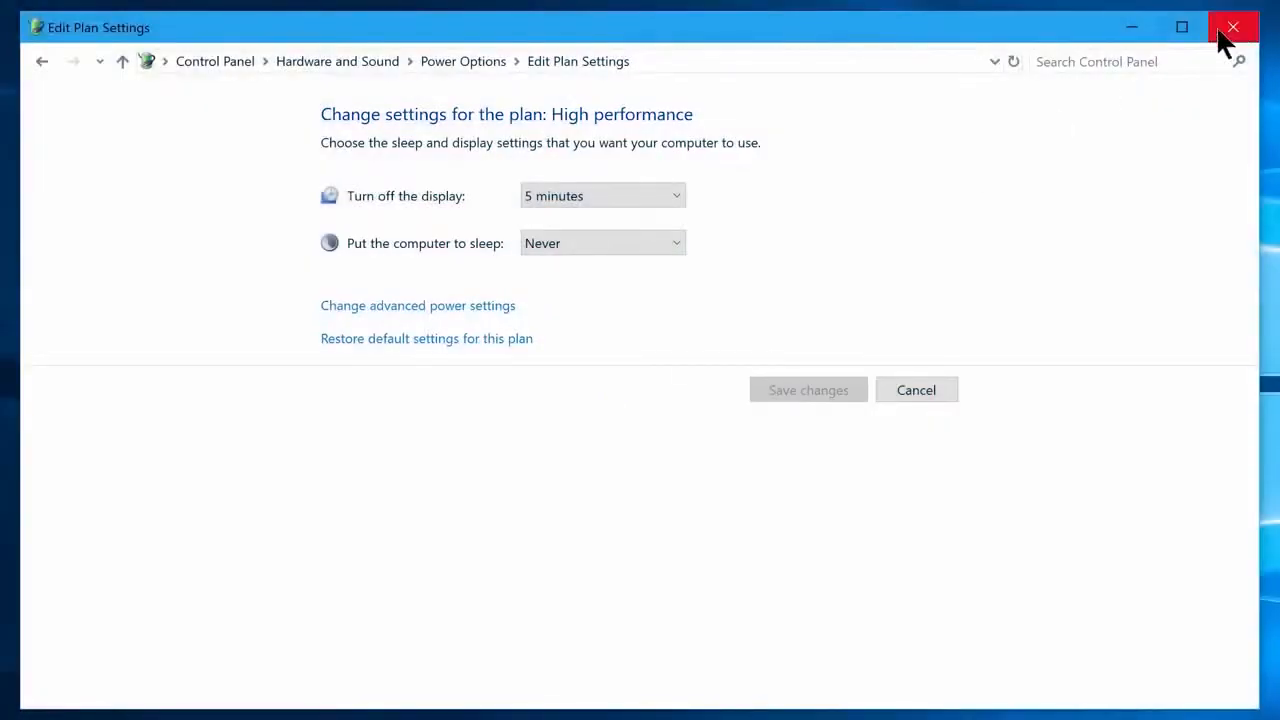
left_click(1233, 27)
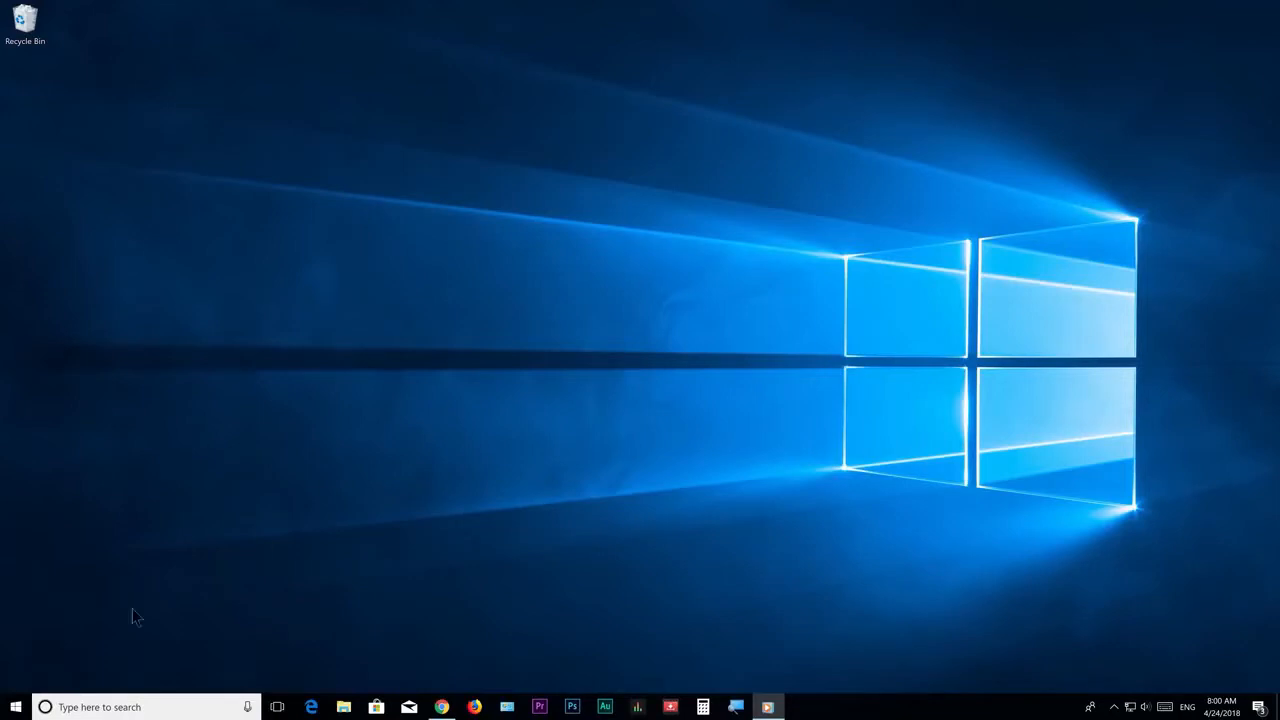
Step: In the general privacy settings, turn off advertising ID, language list access, app launch tracking and suggested content
left_click(15, 707)
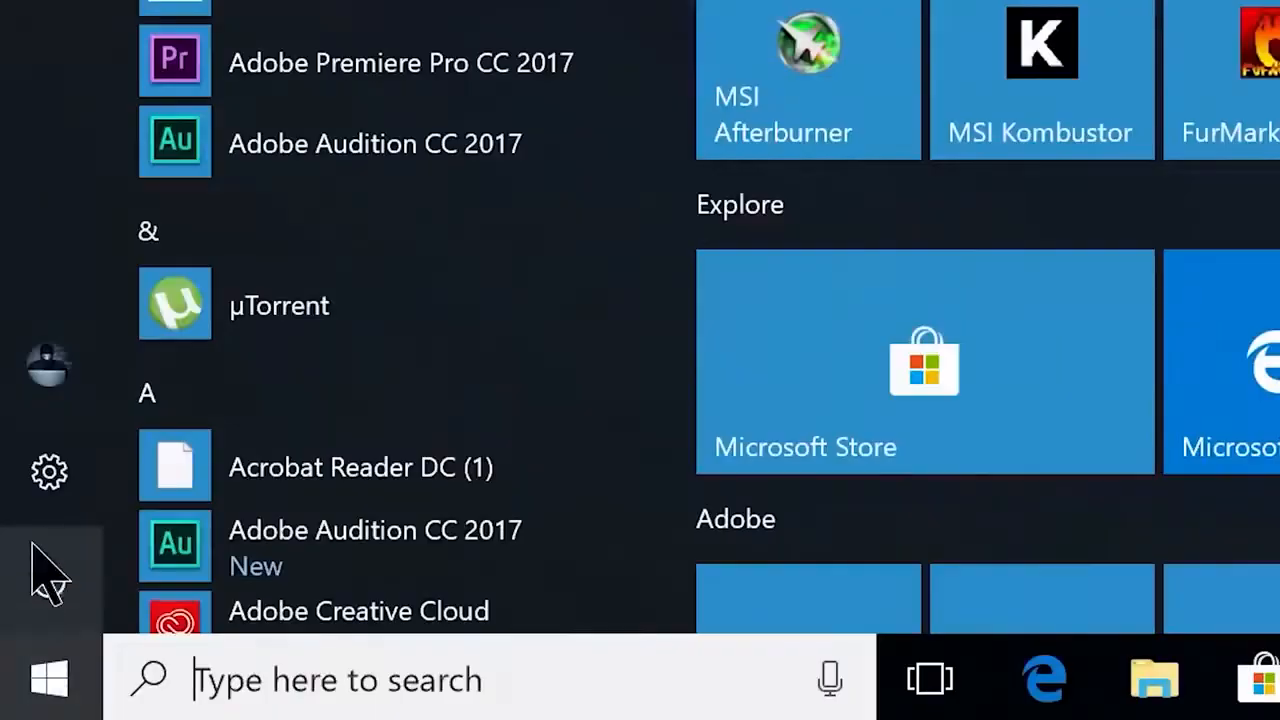
left_click(12, 650)
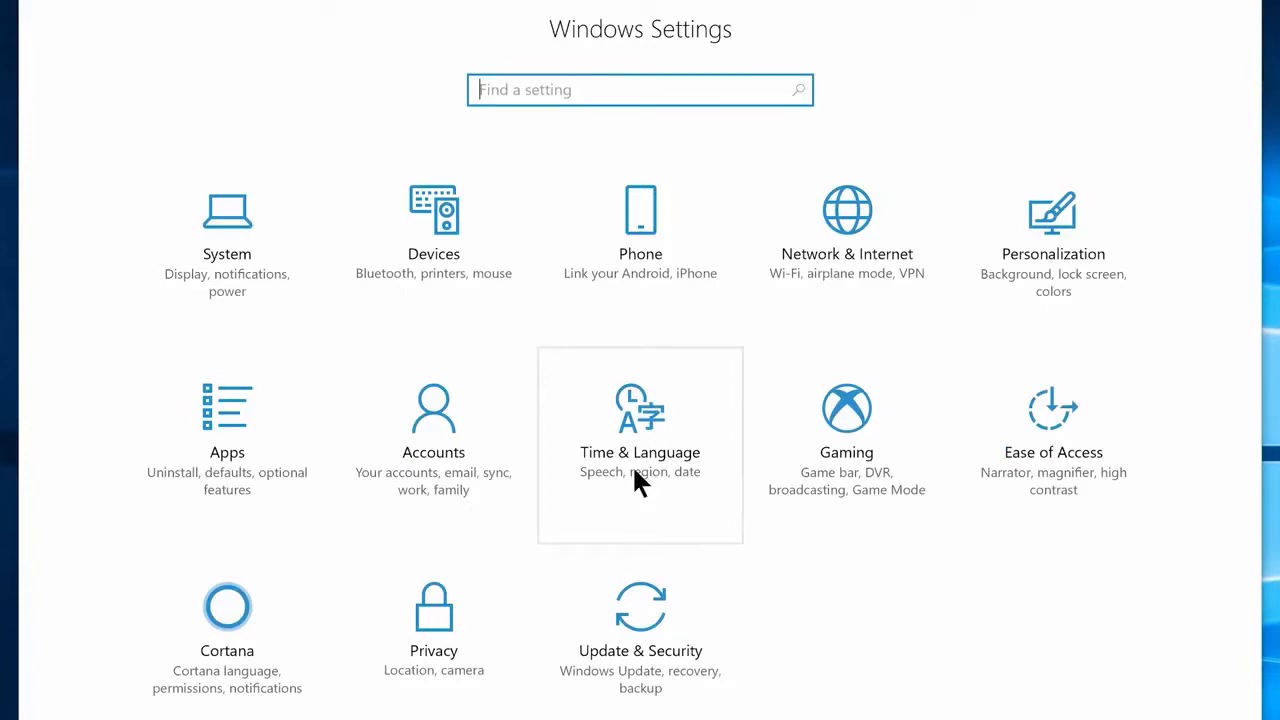
left_click(441, 692)
left_click(398, 184)
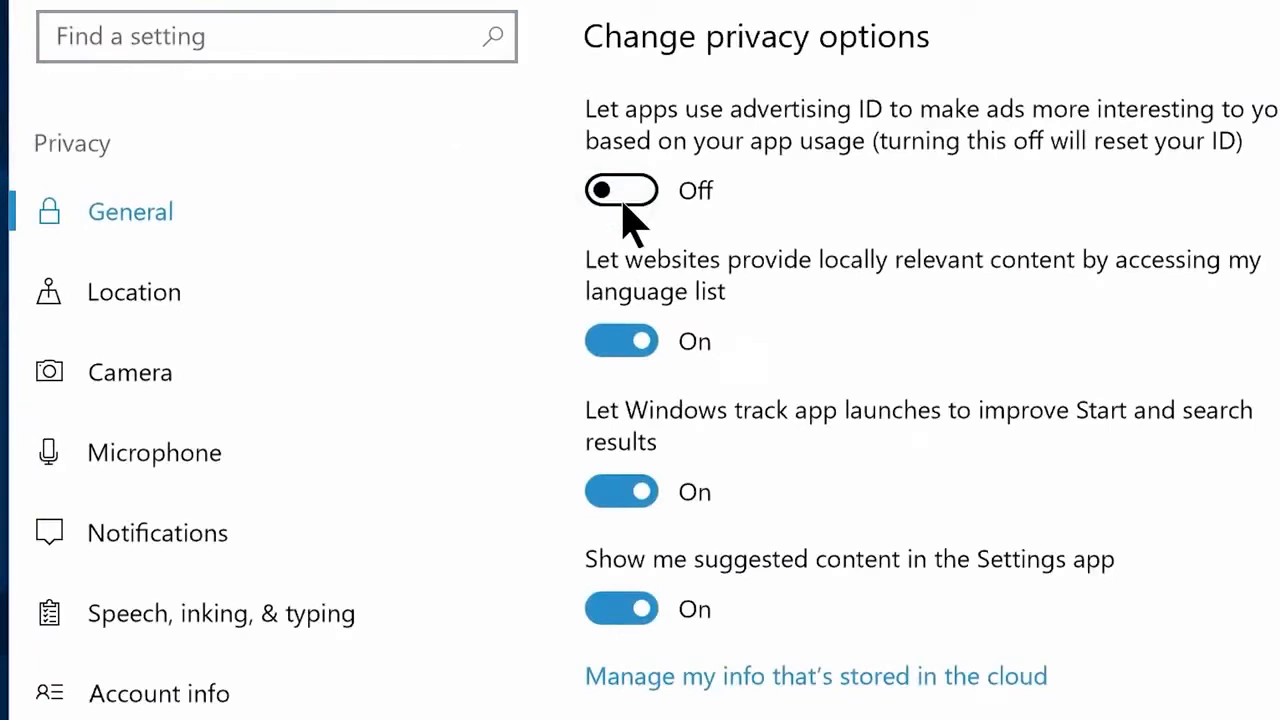
left_click(610, 341)
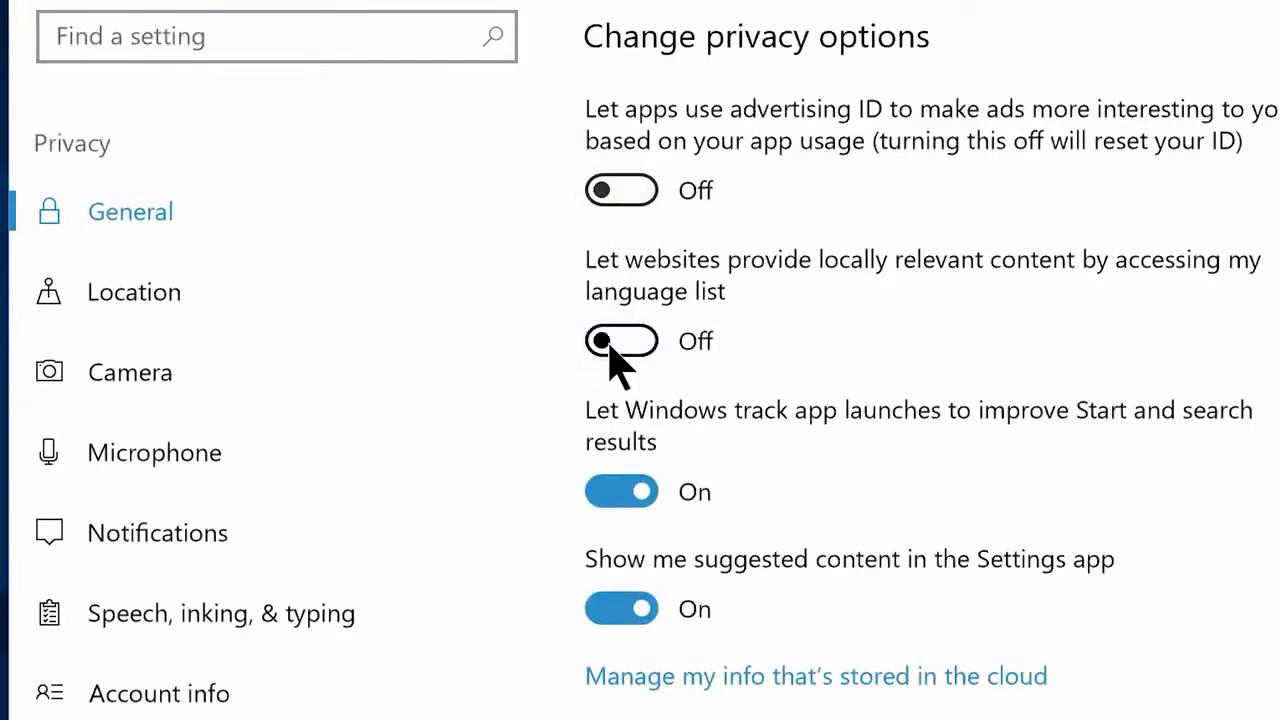
left_click(612, 491)
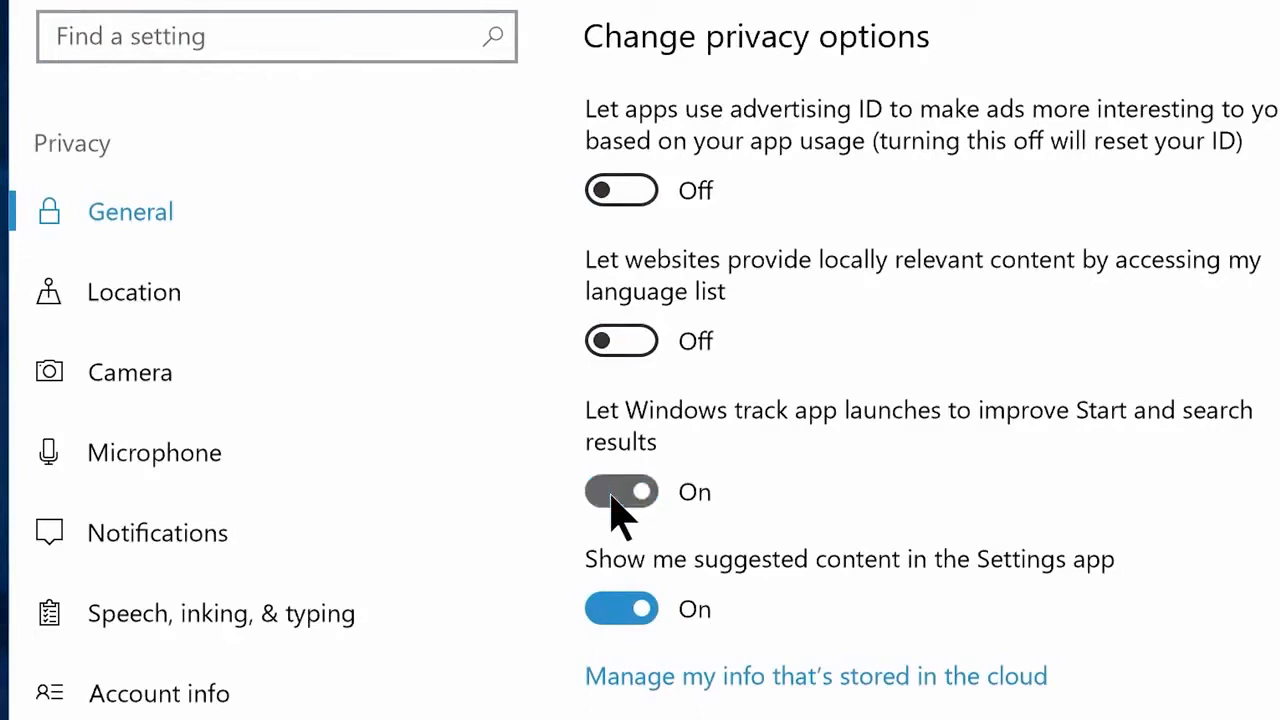
left_click(614, 612)
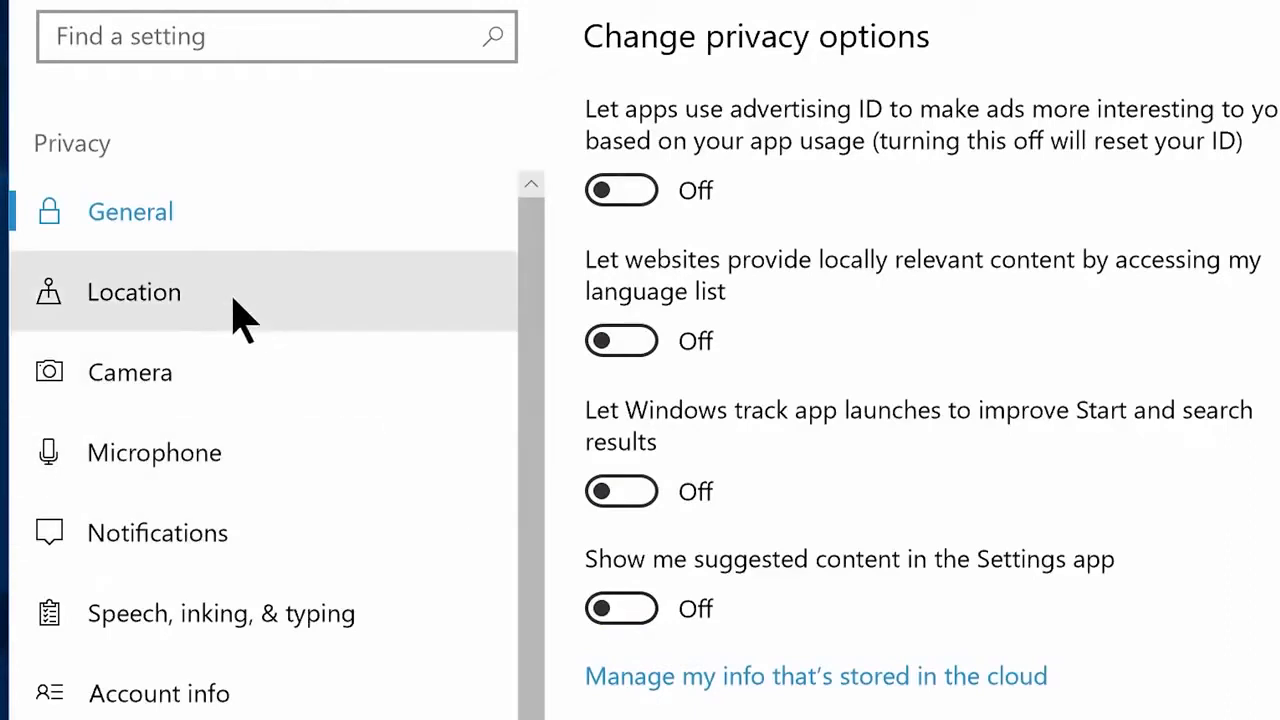
Step: Turn off the location service and location for this device in the privacy settings
left_click(236, 302)
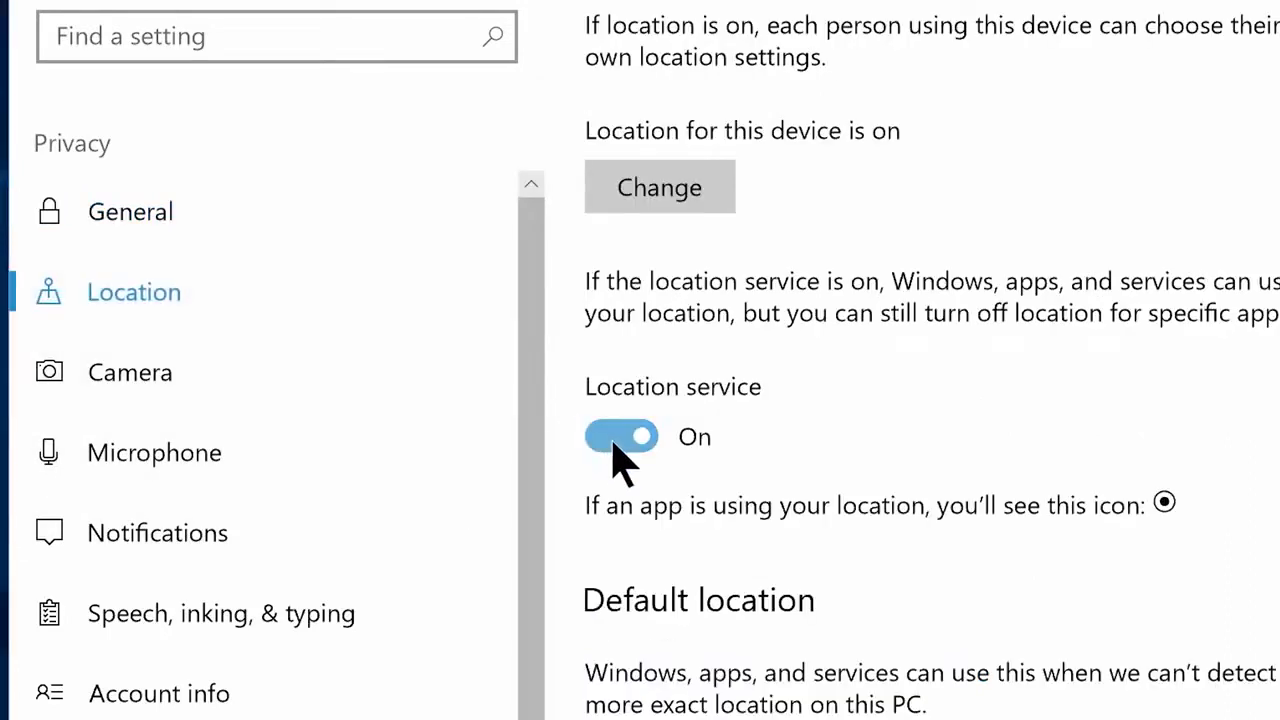
left_click(620, 460)
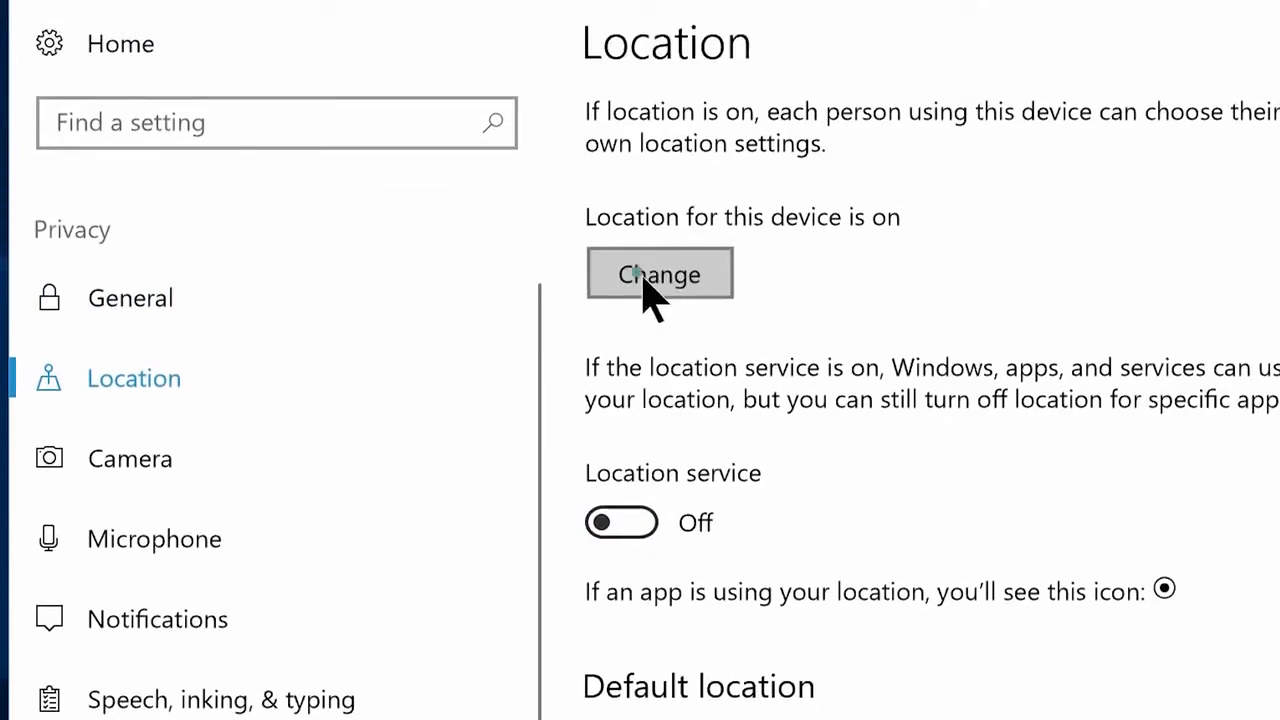
left_click(646, 199)
left_click(512, 160)
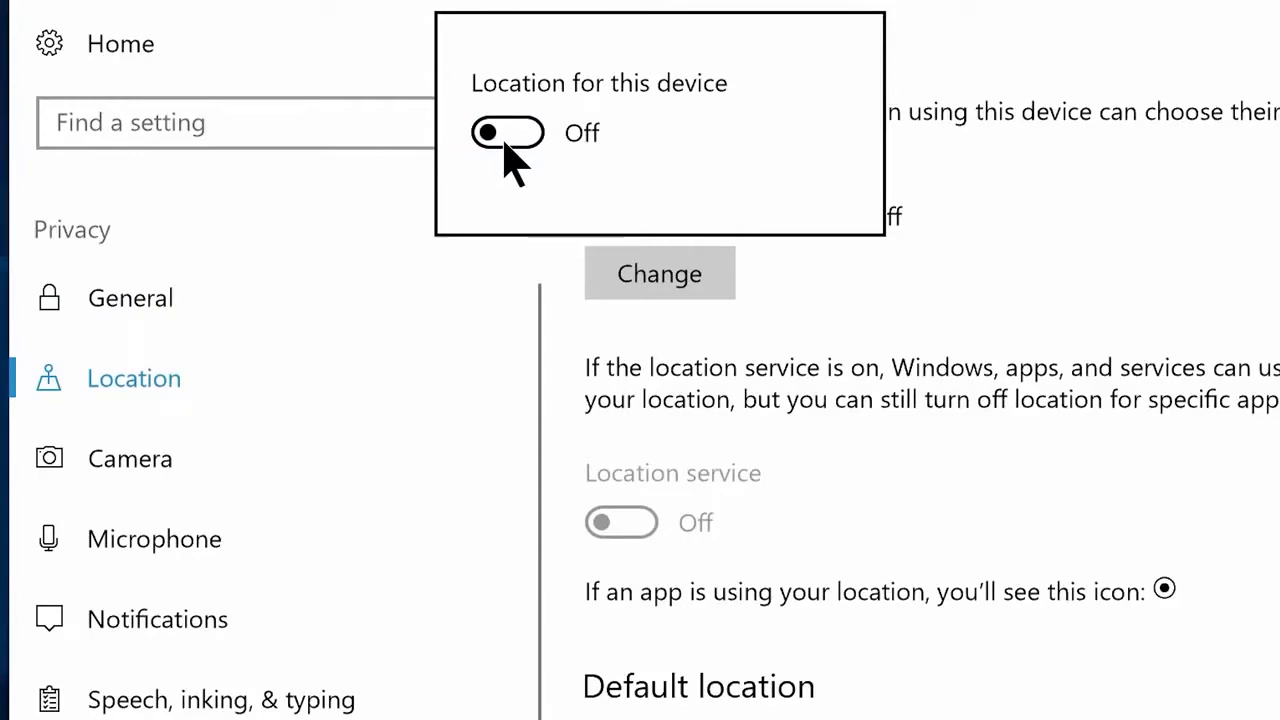
left_click(143, 453)
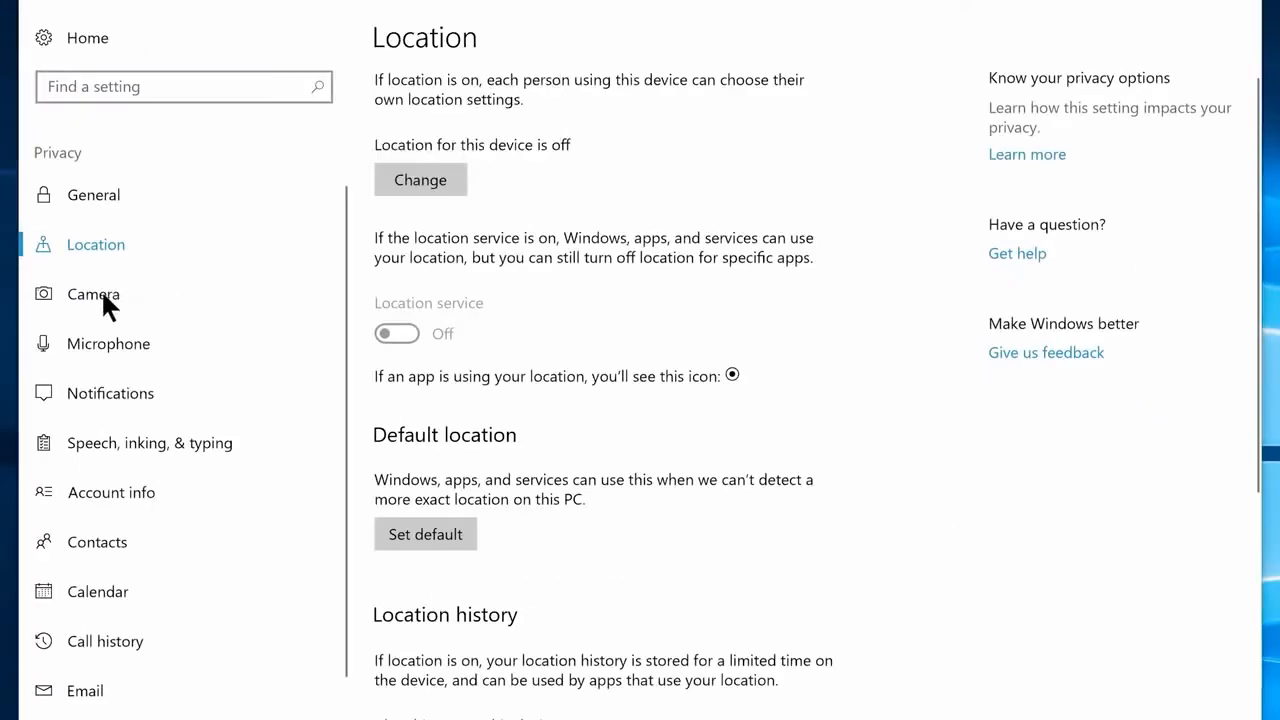
Step: Turn off camera access for Cortana, Feedback Hub, Microsoft Edge, Microsoft Store, Mixed Reality Viewer, OneNote and Photos
left_click(101, 292)
left_click(780, 394)
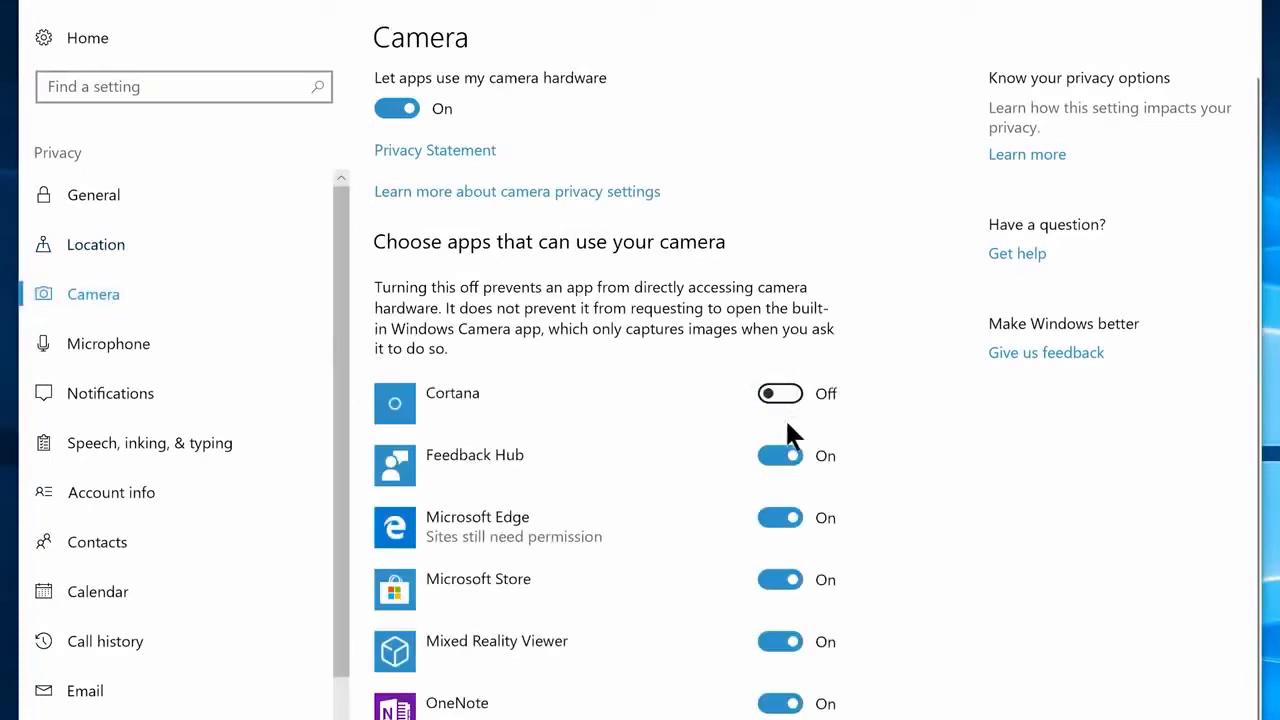
left_click(780, 456)
left_click(780, 517)
left_click(780, 579)
left_click(780, 641)
left_click(786, 704)
scroll(787, 660, "down", 2)
left_click(781, 624)
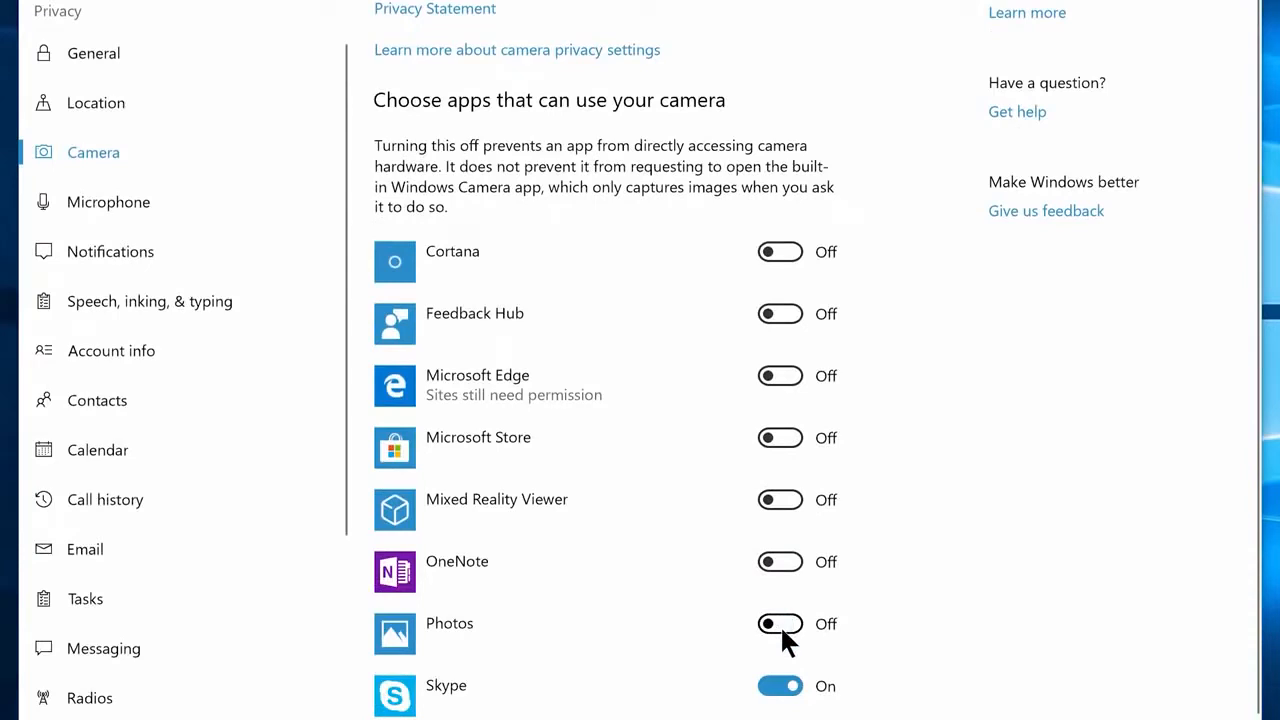
Step: Turn off microphone access for Feedback Hub, Messaging, Microsoft account, Microsoft Edge, Microsoft Store, Mixed Reality Viewer, OneNote and Photos
left_click(116, 200)
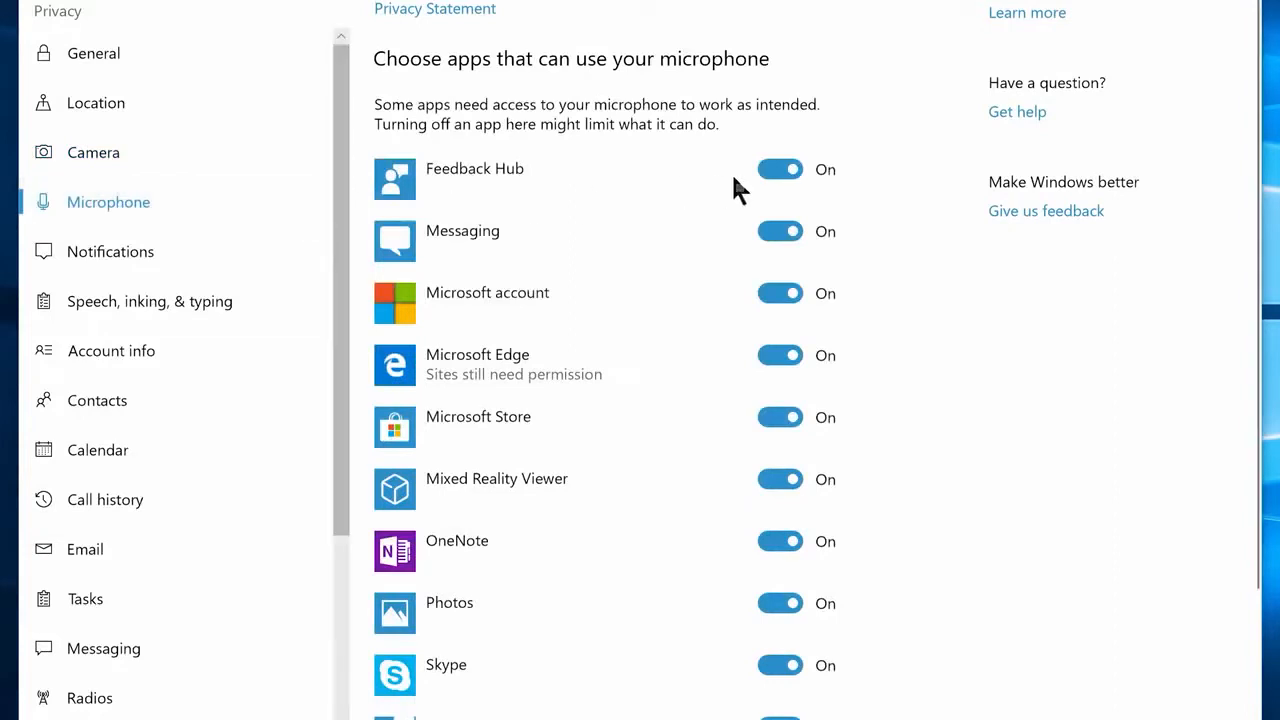
left_click(780, 169)
left_click(779, 231)
left_click(780, 293)
left_click(780, 355)
left_click(780, 417)
left_click(780, 479)
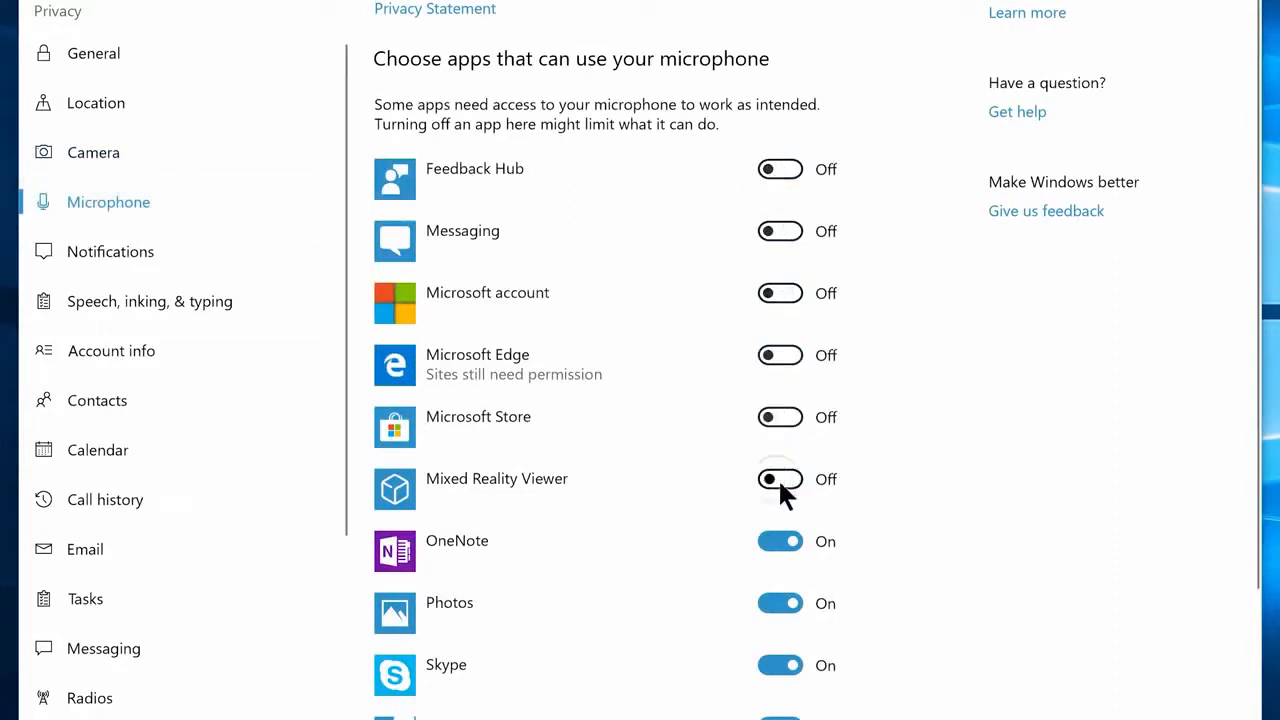
left_click(780, 541)
left_click(782, 600)
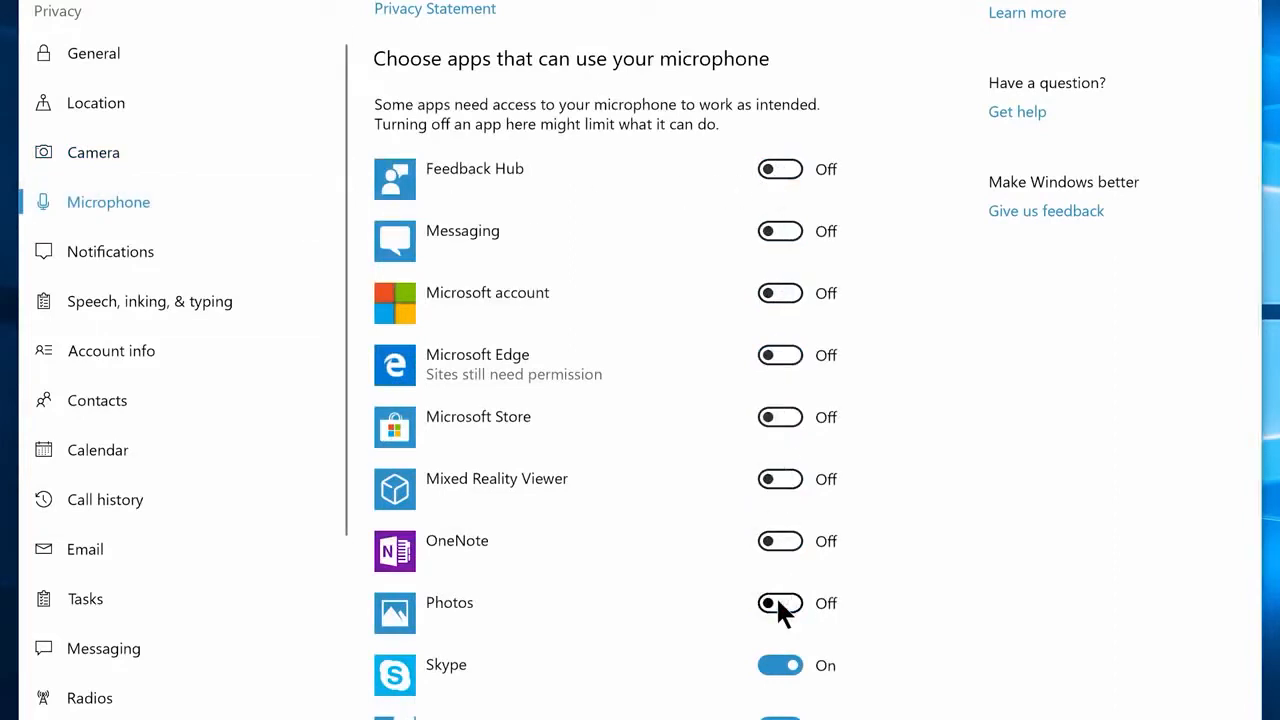
Step: Turn off contacts access for Maps, Photos, Skype, Voice Recorder and Xbox in the privacy settings
left_click(144, 398)
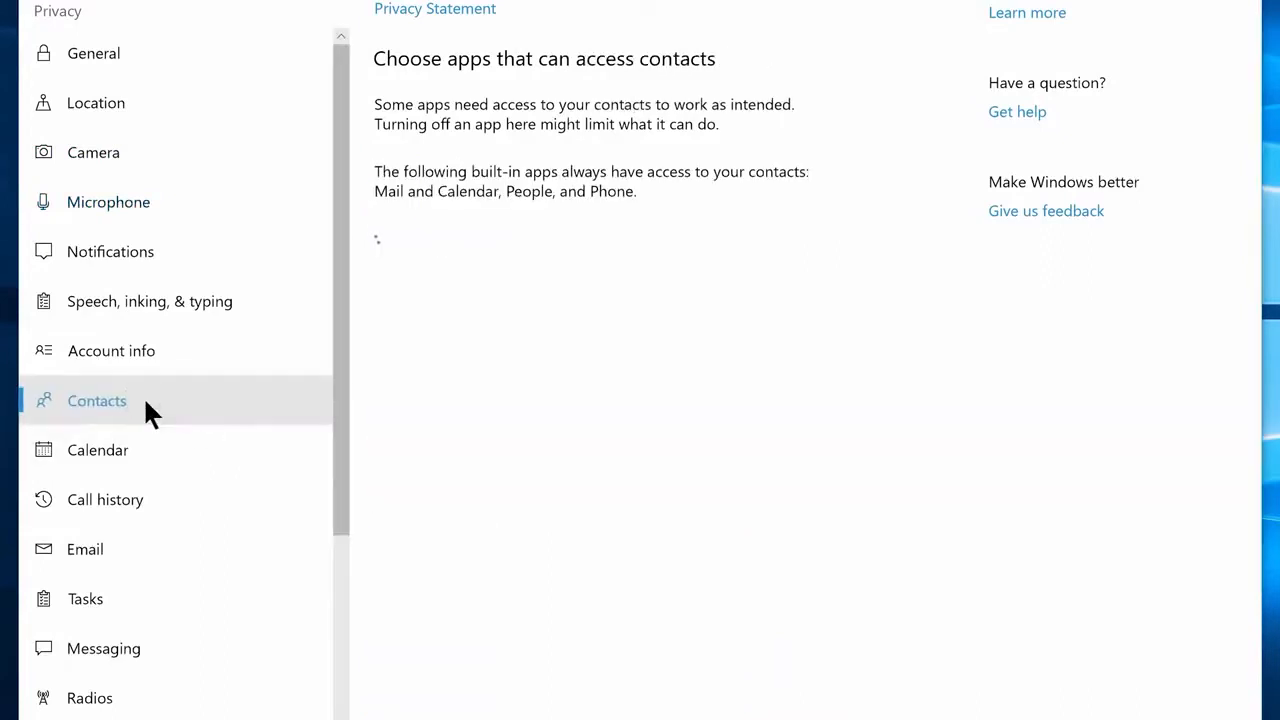
left_click(777, 300)
left_click(777, 360)
left_click(775, 421)
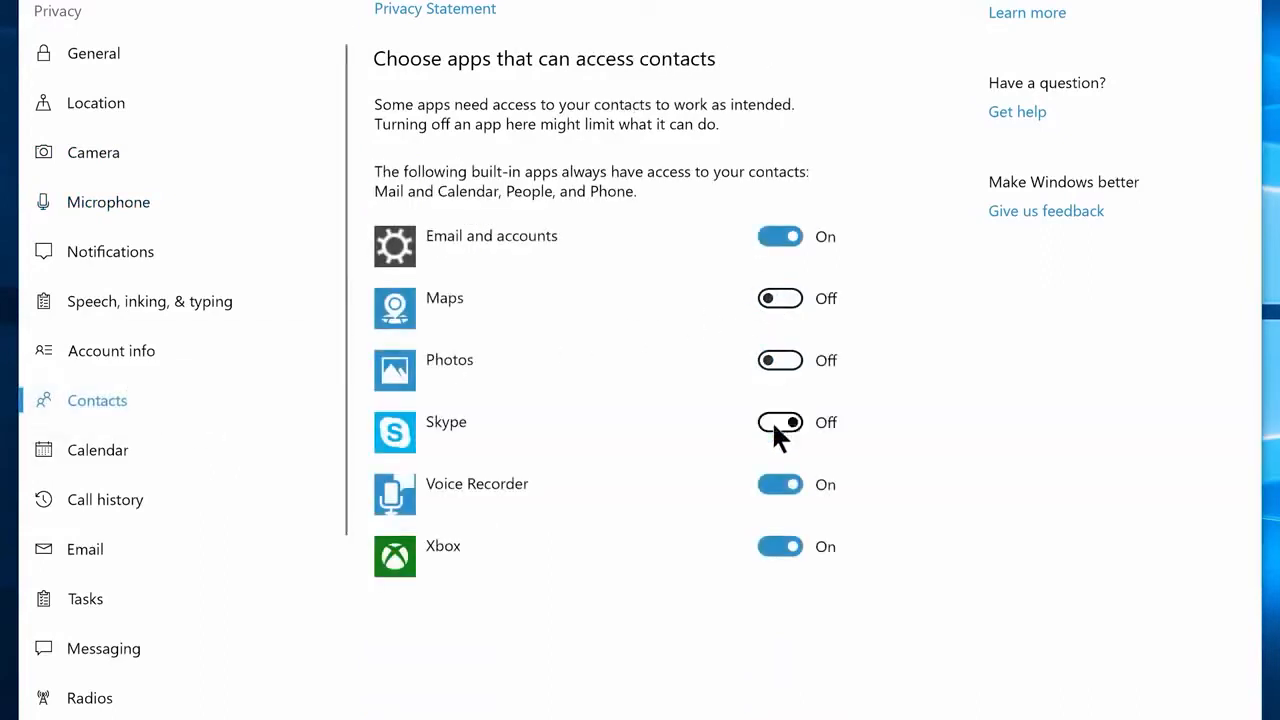
left_click(776, 485)
left_click(778, 547)
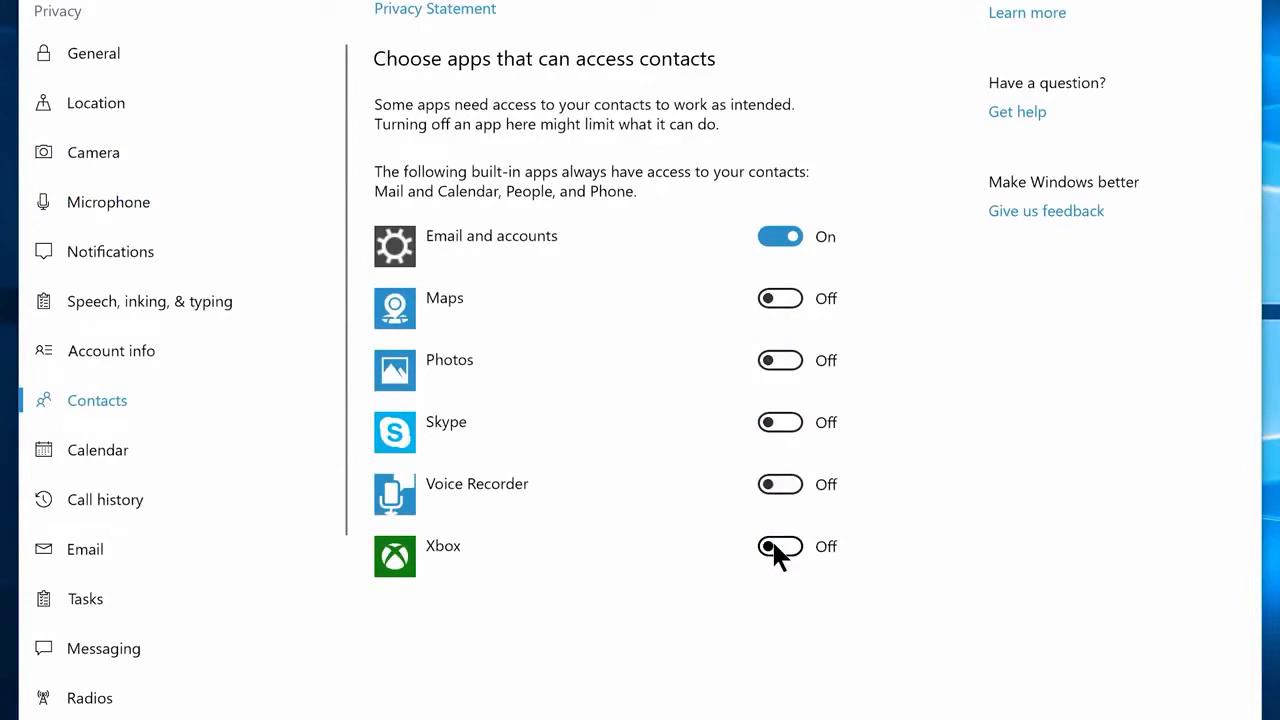
Step: Turn off app access to the calendar and to the call history in the privacy settings
scroll(760, 565, "up", 3)
left_click(139, 579)
left_click(396, 97)
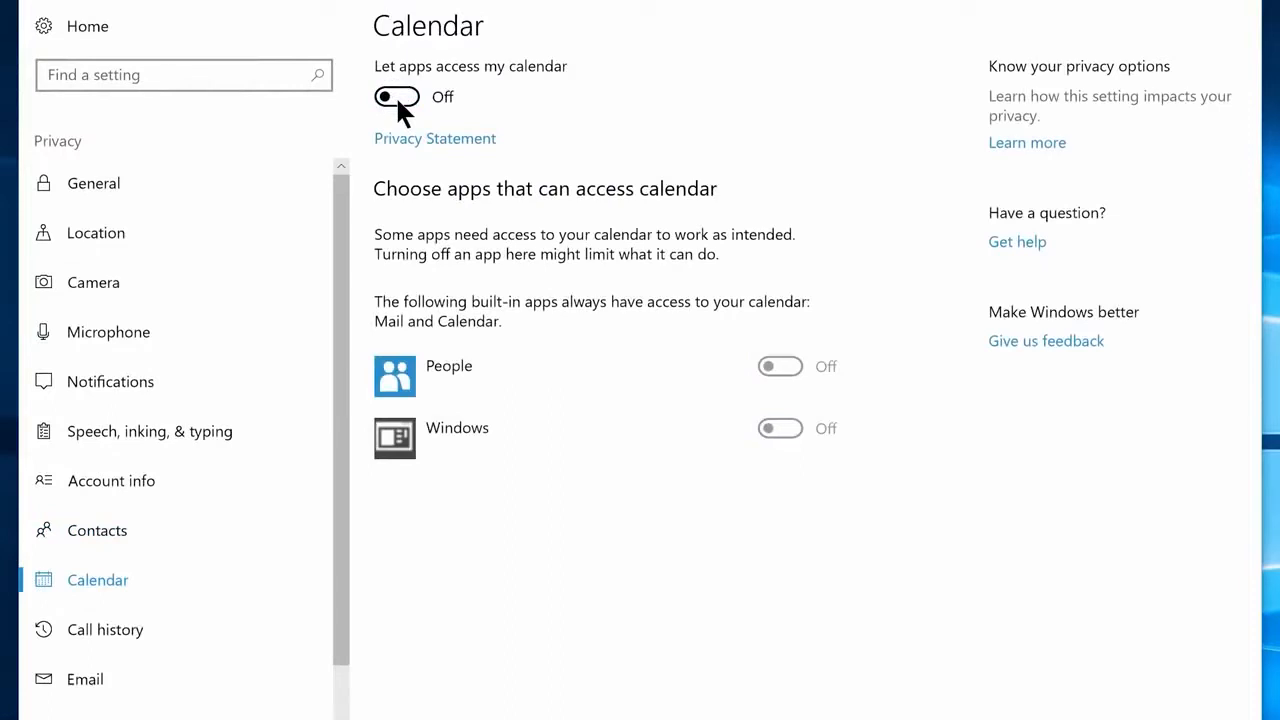
left_click(96, 631)
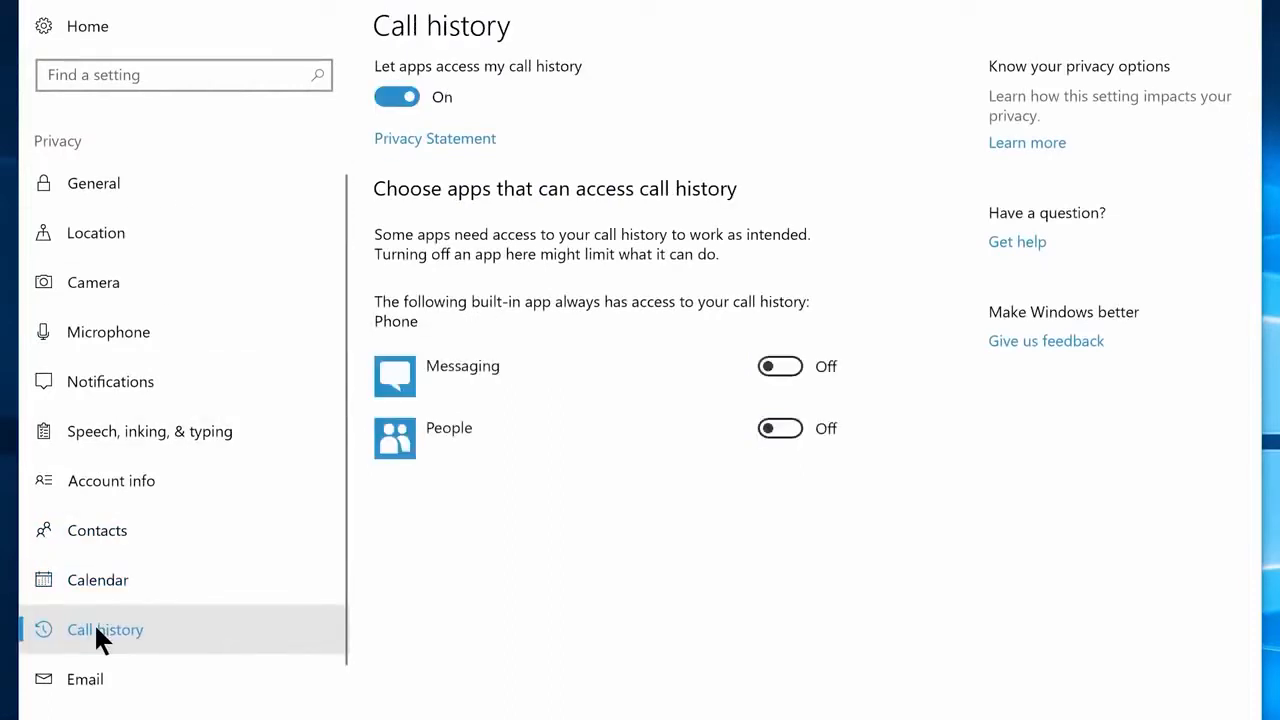
left_click(390, 97)
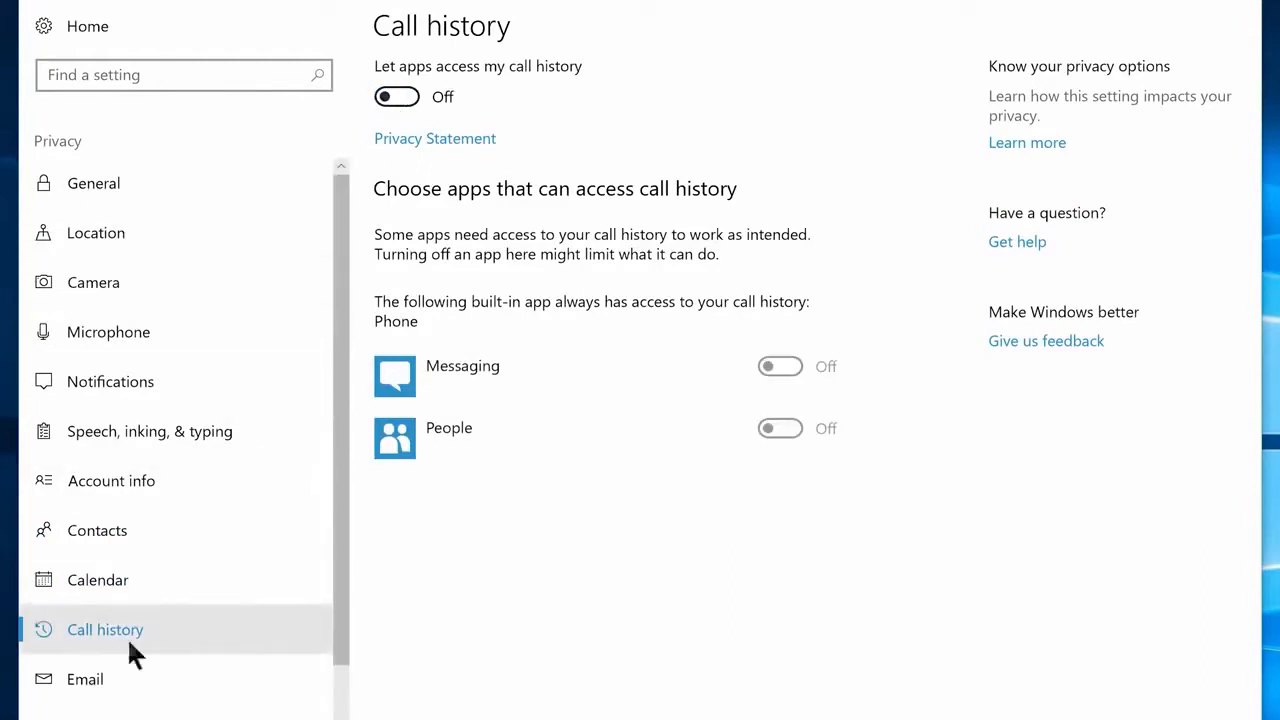
Step: Stop apps from accessing and sending email and from controlling radios in the privacy settings
left_click(118, 683)
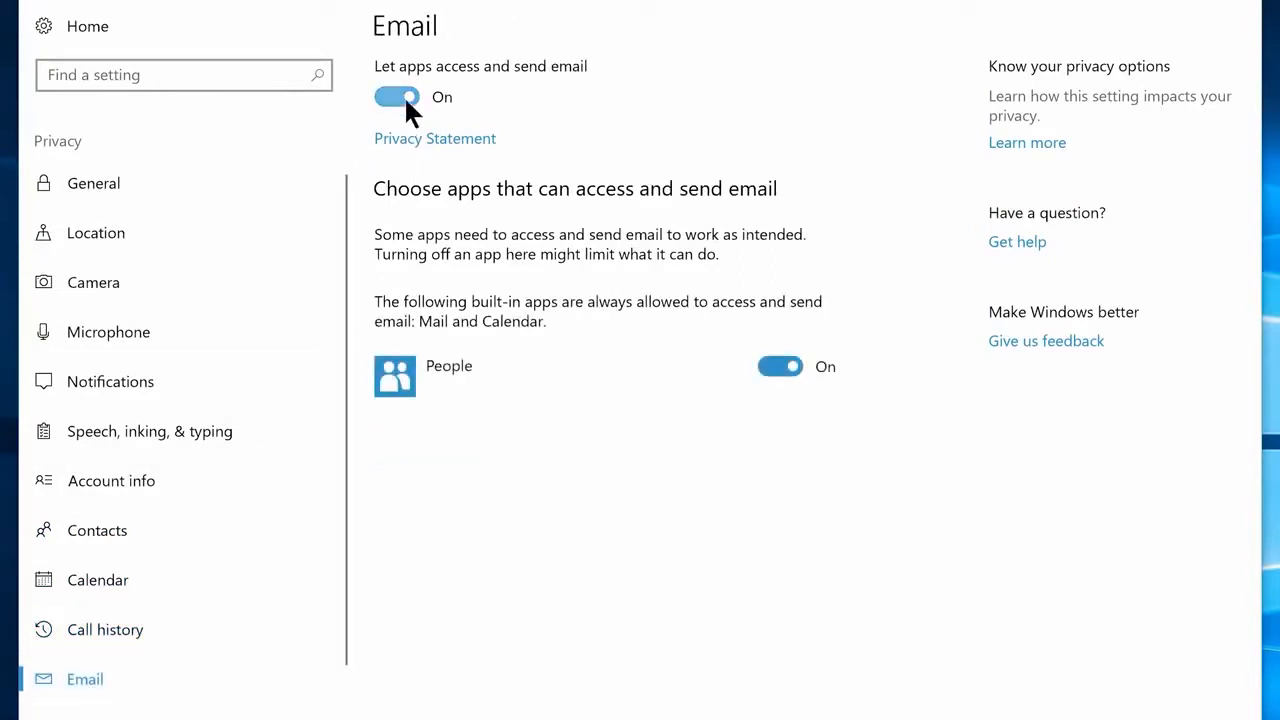
left_click(405, 100)
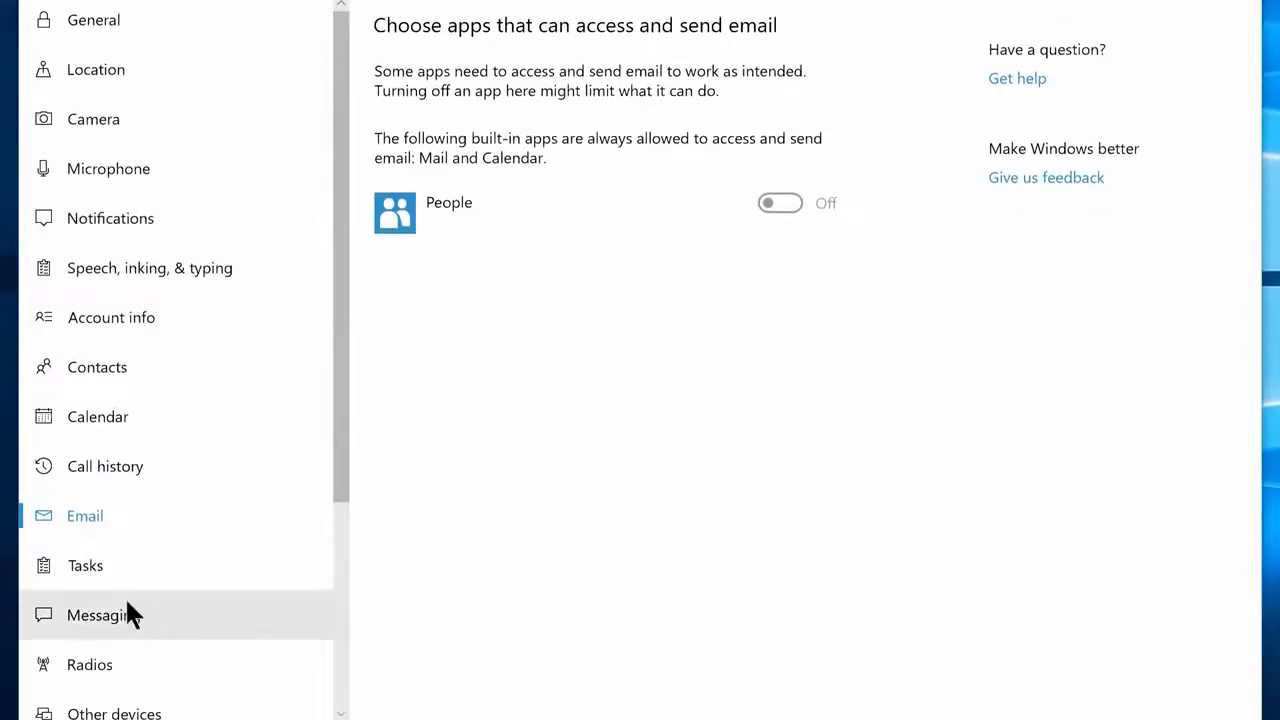
left_click(120, 680)
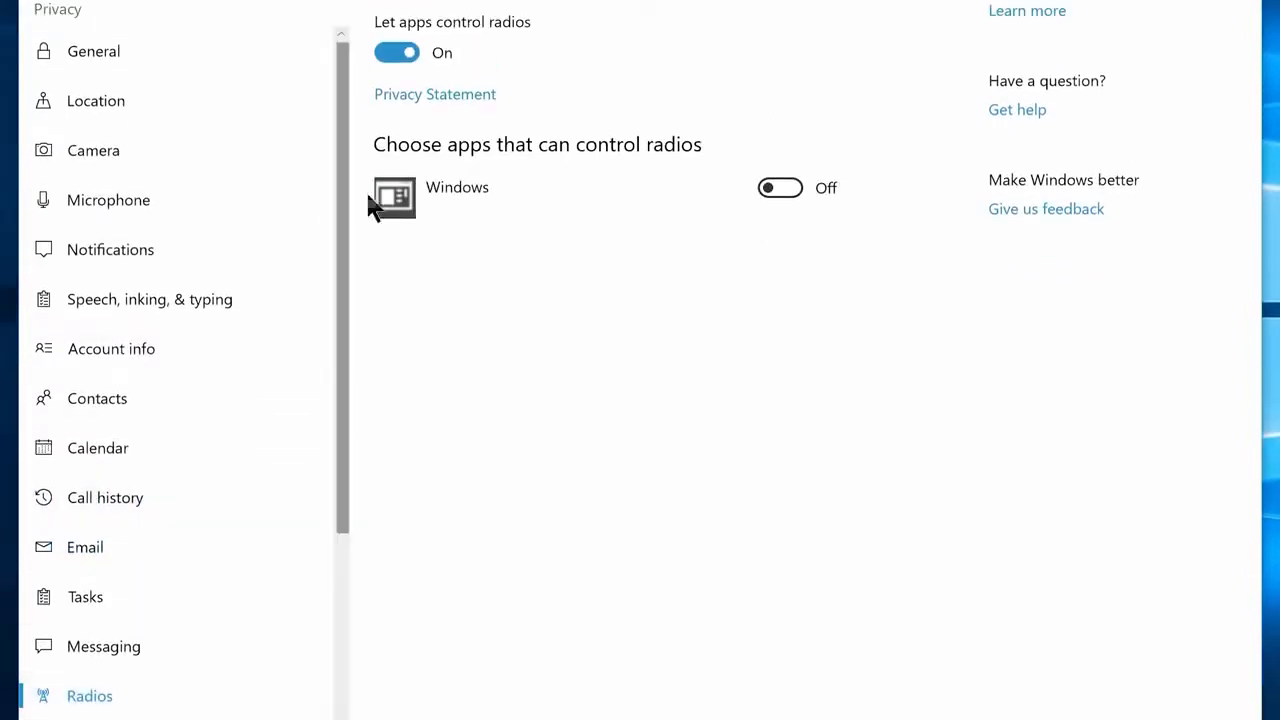
left_click(405, 54)
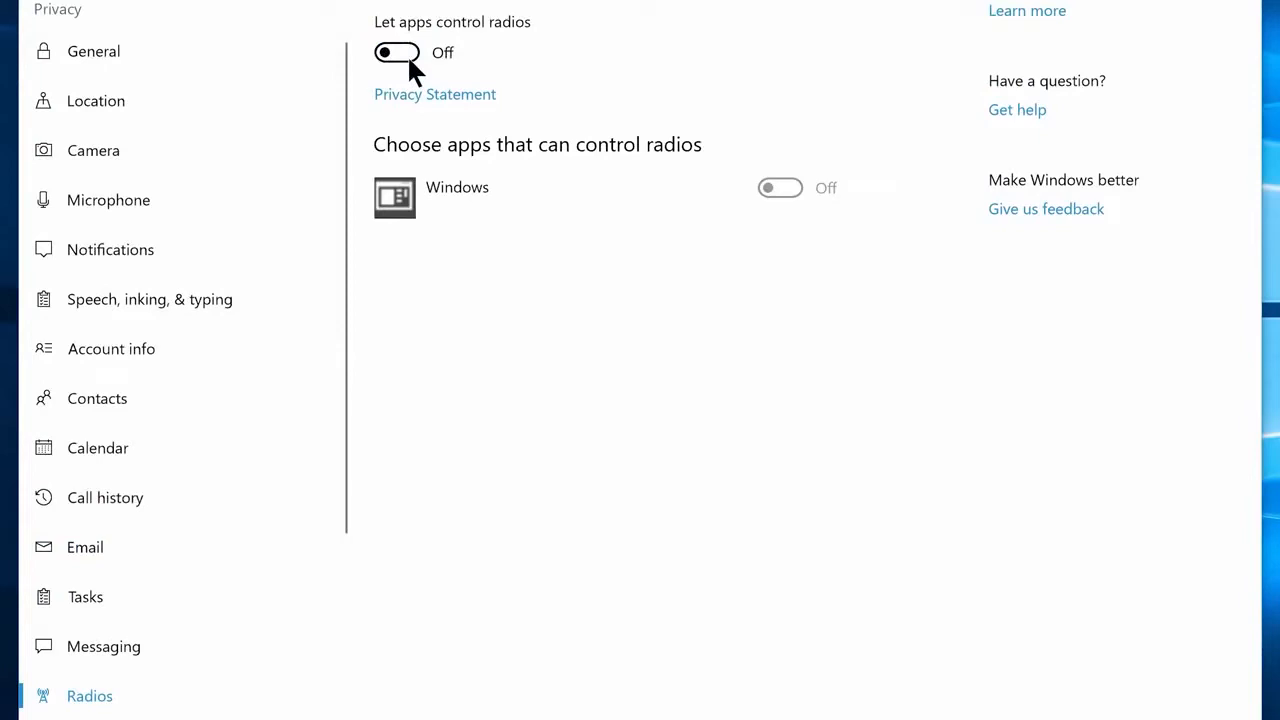
Step: Set the diagnostic data sent to Microsoft to Basic in the feedback and diagnostics settings
scroll(128, 505, "down", 3)
left_click(130, 498)
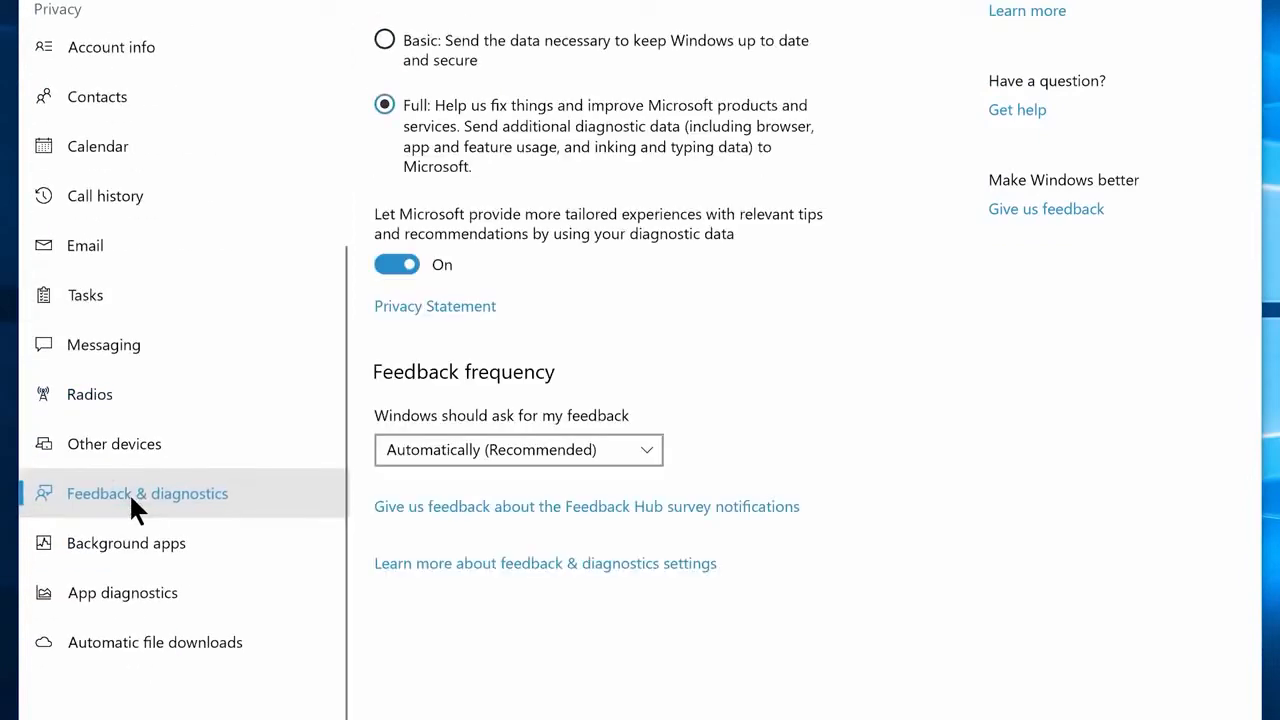
left_click(381, 37)
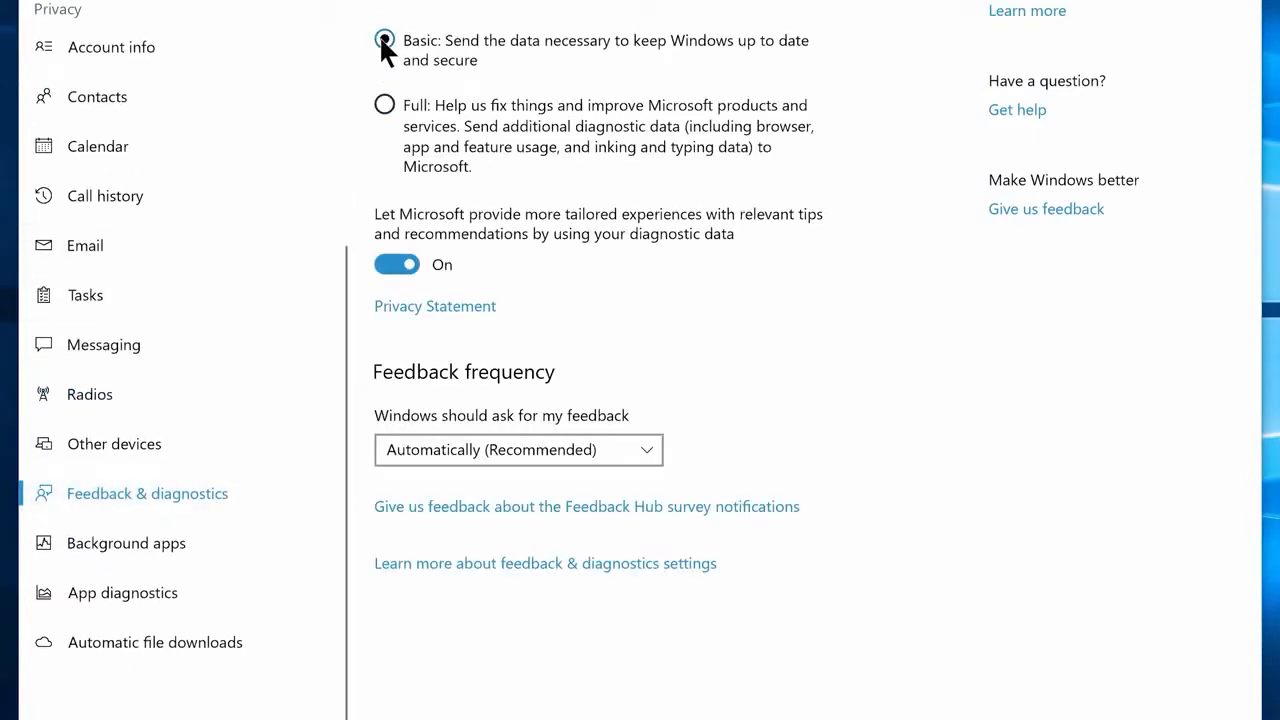
Step: Turn off background running for unneeded apps, including People, Photos, Print 3D, Skype, Sticky Notes, Tips, Voice Recorder, Weather and Xbox, but not Settings or Windows Defender Security Center
left_click(106, 553)
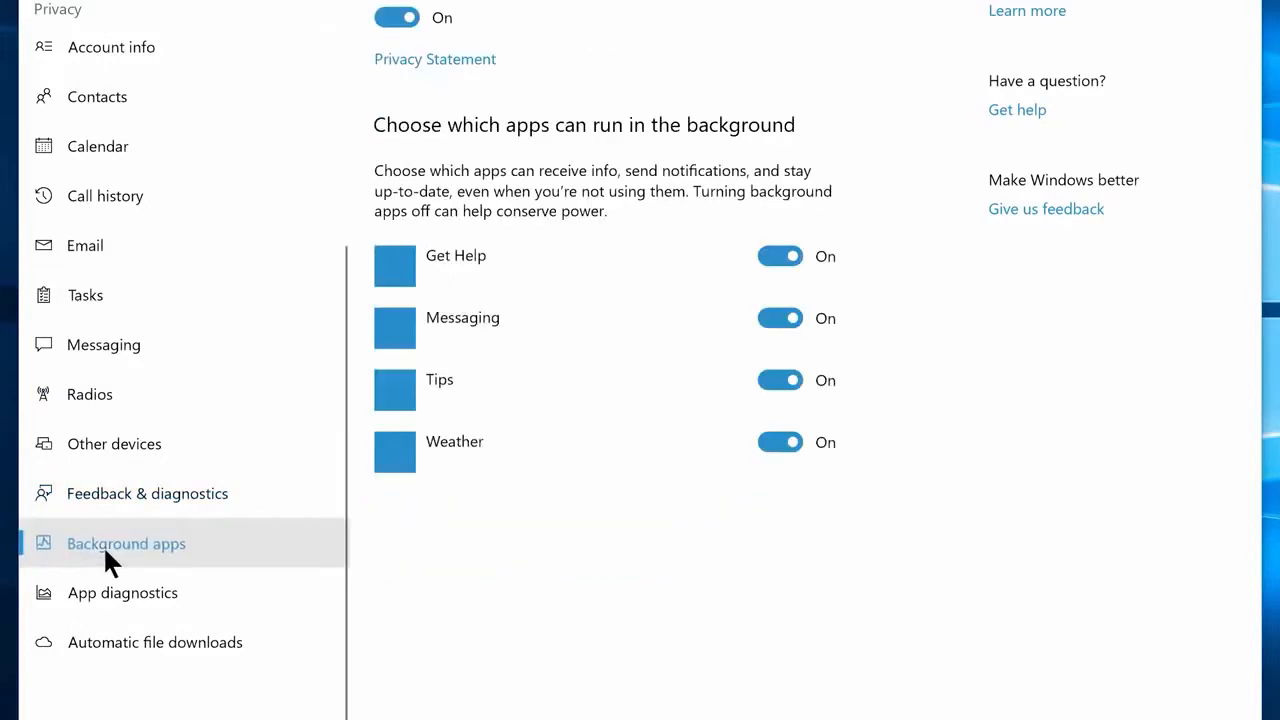
left_click(777, 317)
left_click(777, 380)
left_click(777, 440)
left_click(777, 503)
left_click(777, 566)
left_click(774, 628)
scroll(774, 628, "down", 3)
left_click(780, 377)
left_click(777, 437)
left_click(777, 501)
left_click(777, 563)
left_click(775, 625)
left_click(770, 686)
scroll(770, 686, "down", 5)
left_click(780, 124)
left_click(780, 186)
left_click(777, 305)
left_click(777, 367)
left_click(777, 429)
left_click(777, 491)
left_click(777, 553)
left_click(776, 686)
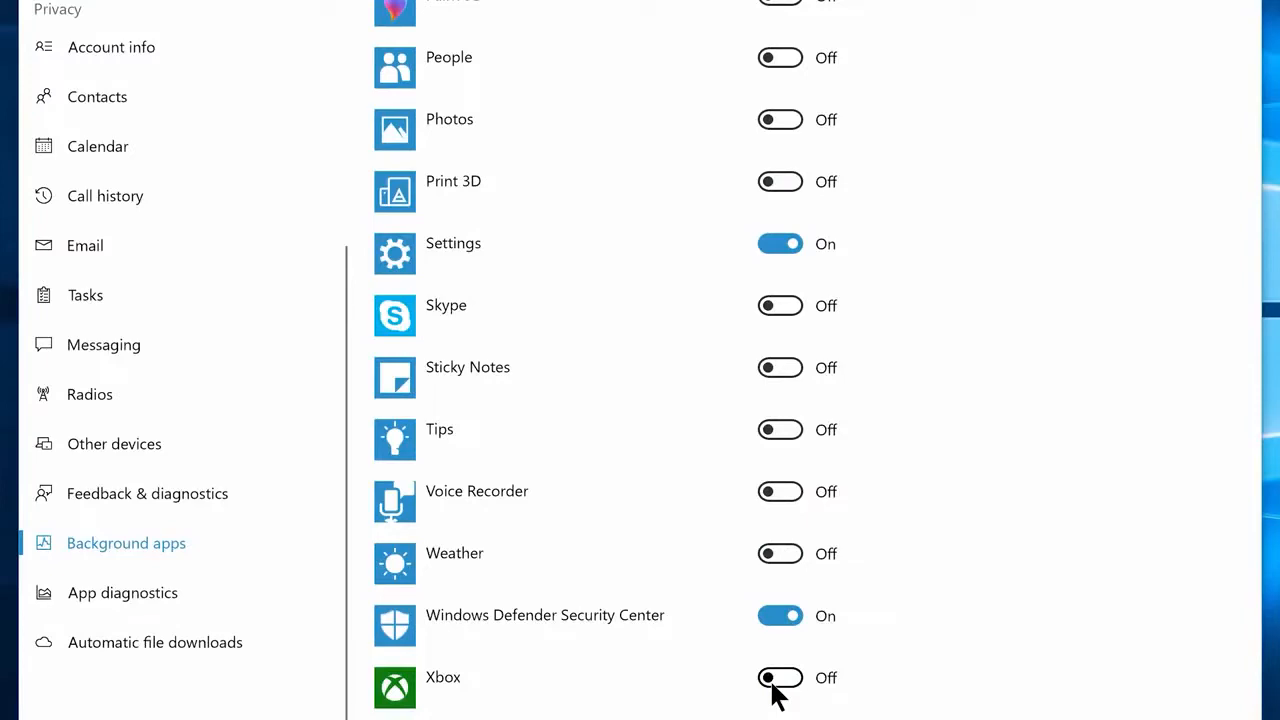
Step: In the system notification settings, turn off lock screen notifications, lock screen reminders and VoIP calls, and hiding notifications while duplicating the screen
left_click(111, 33)
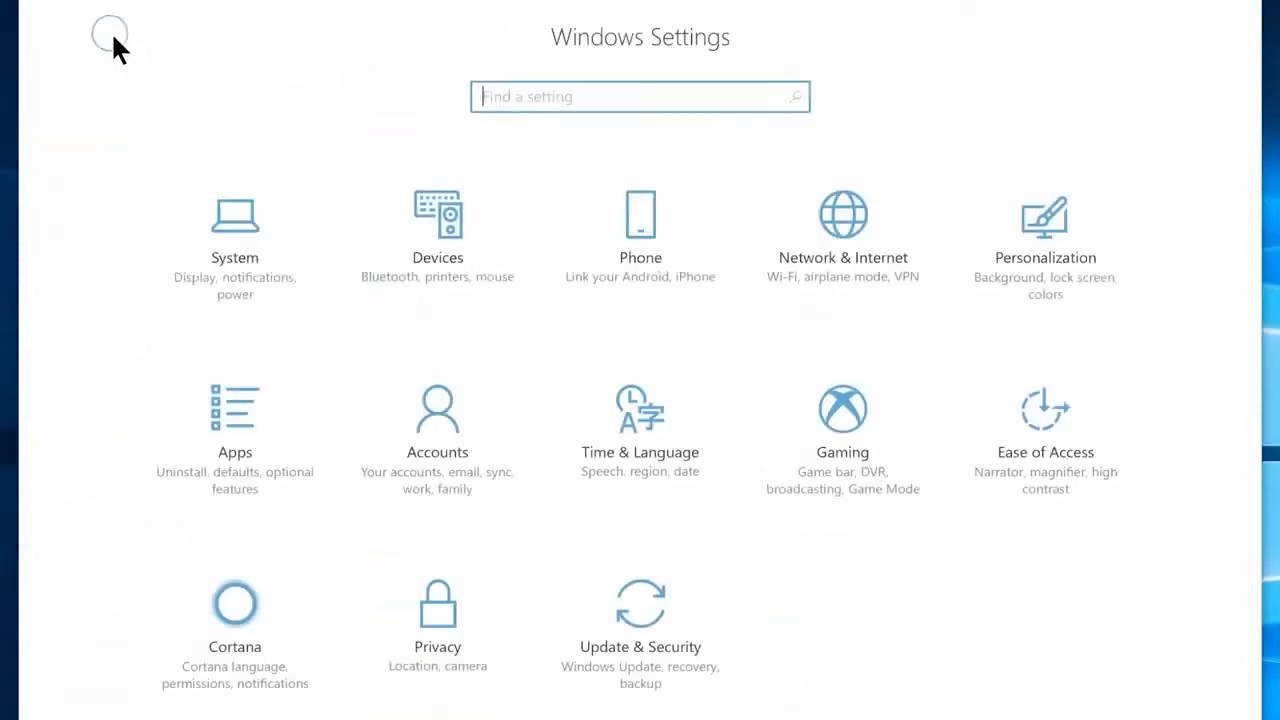
left_click(224, 214)
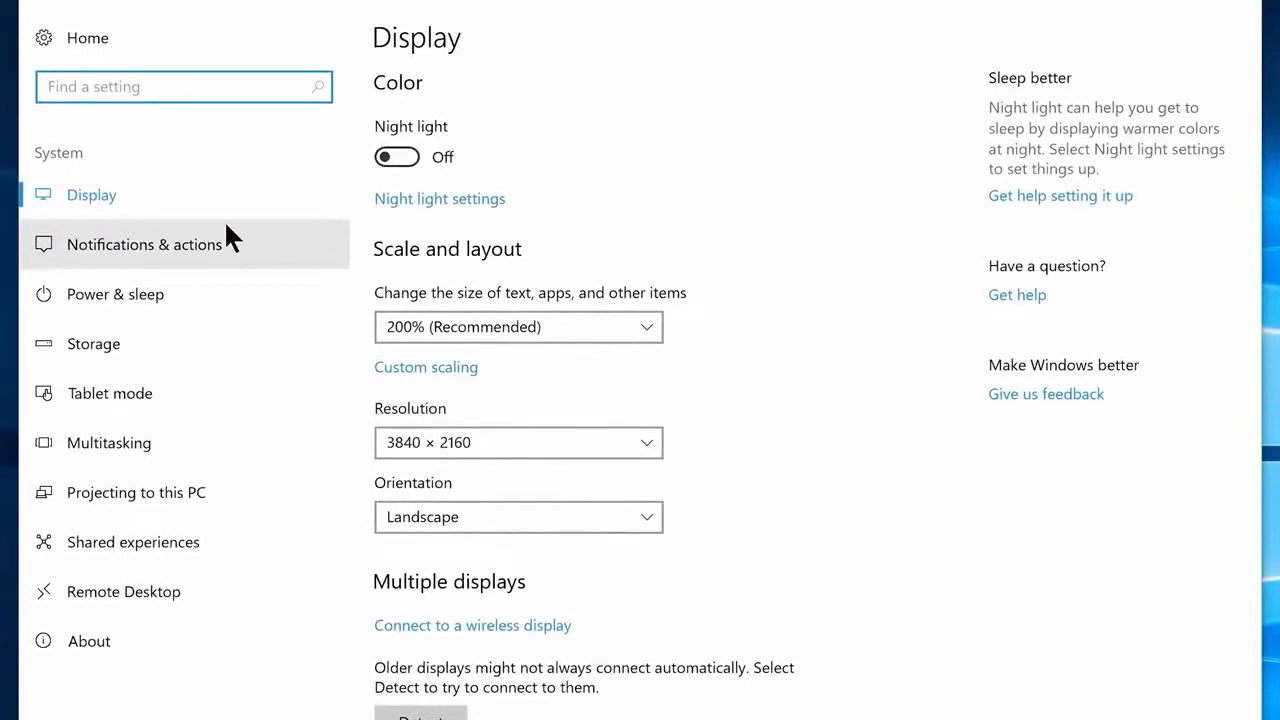
left_click(227, 228)
left_click(162, 354)
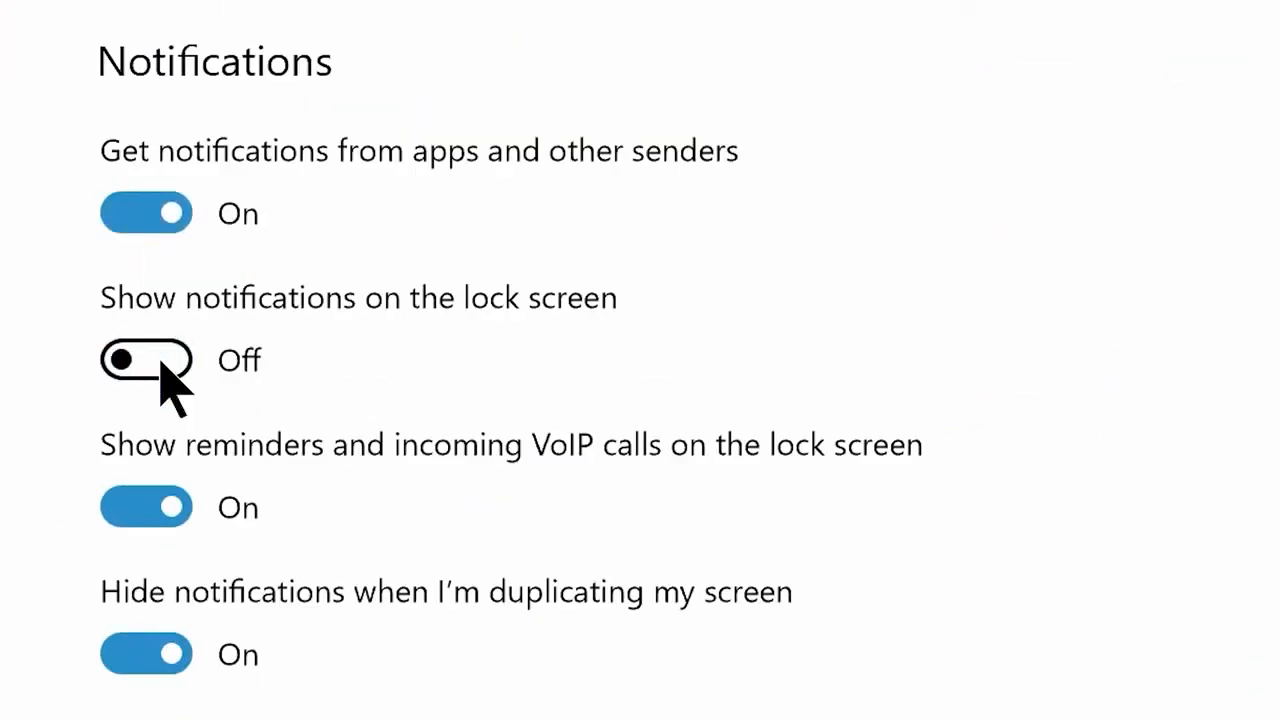
left_click(160, 508)
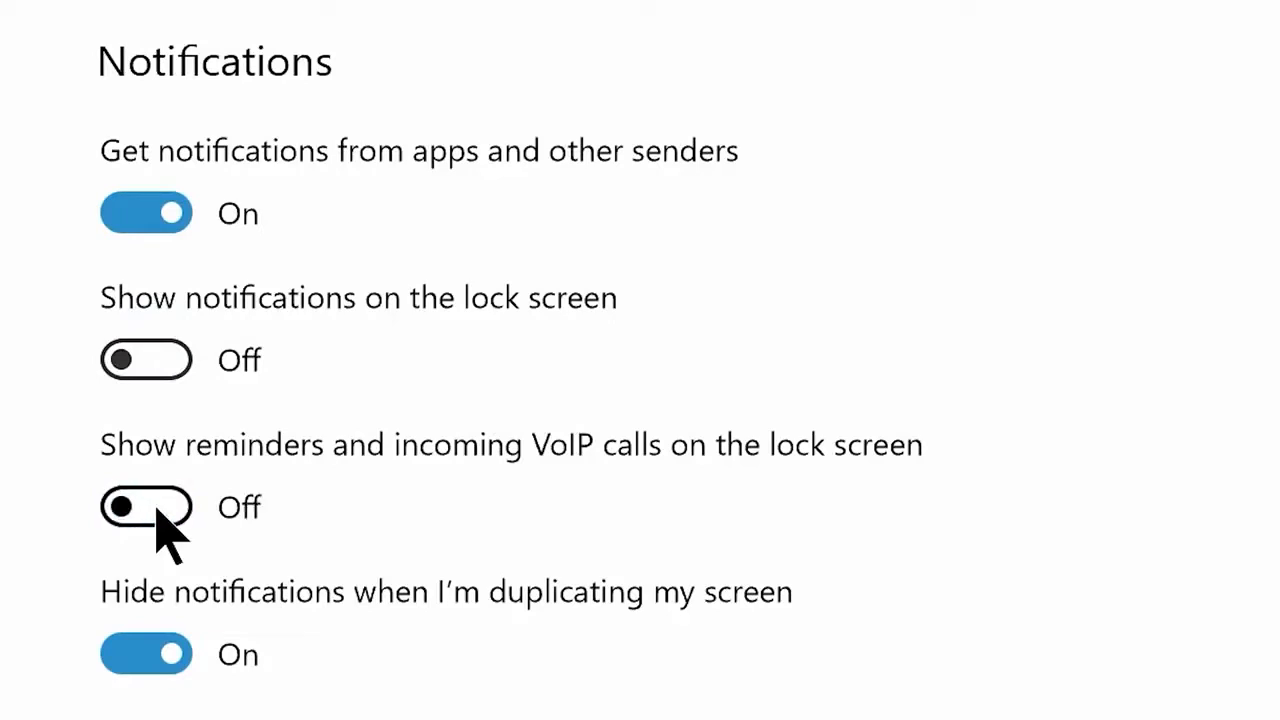
left_click(162, 656)
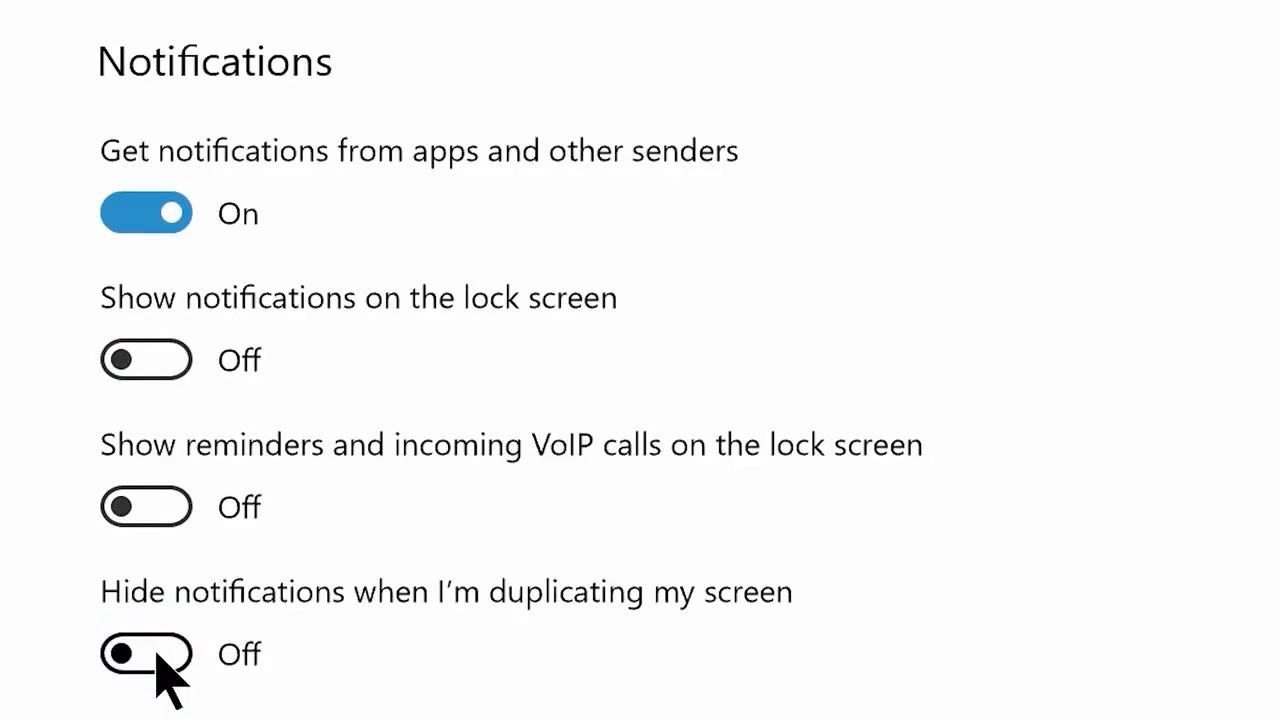
Step: Turn off notifications from Settings, Security and Maintenance, OneDrive, Java Update Checker, Cortana and AutoPlay
scroll(403, 670, "down", 6)
left_click(769, 589)
left_click(769, 506)
left_click(769, 423)
left_click(769, 258)
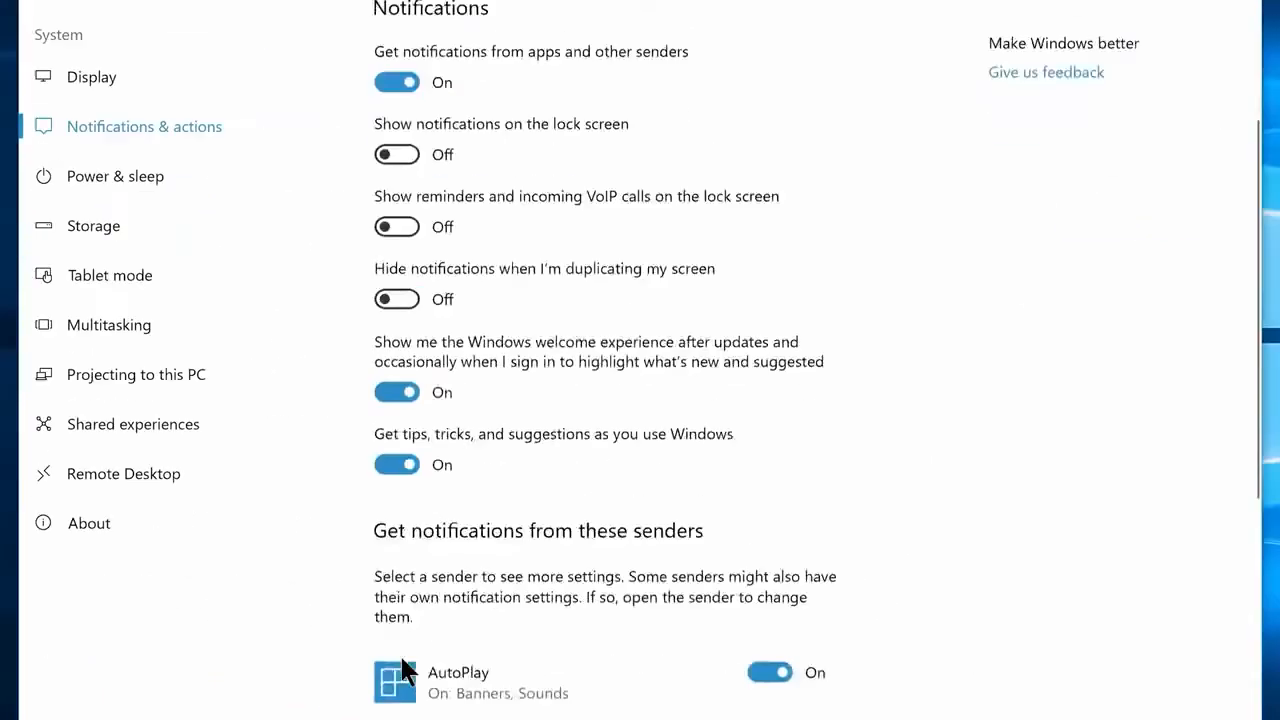
left_click(766, 177)
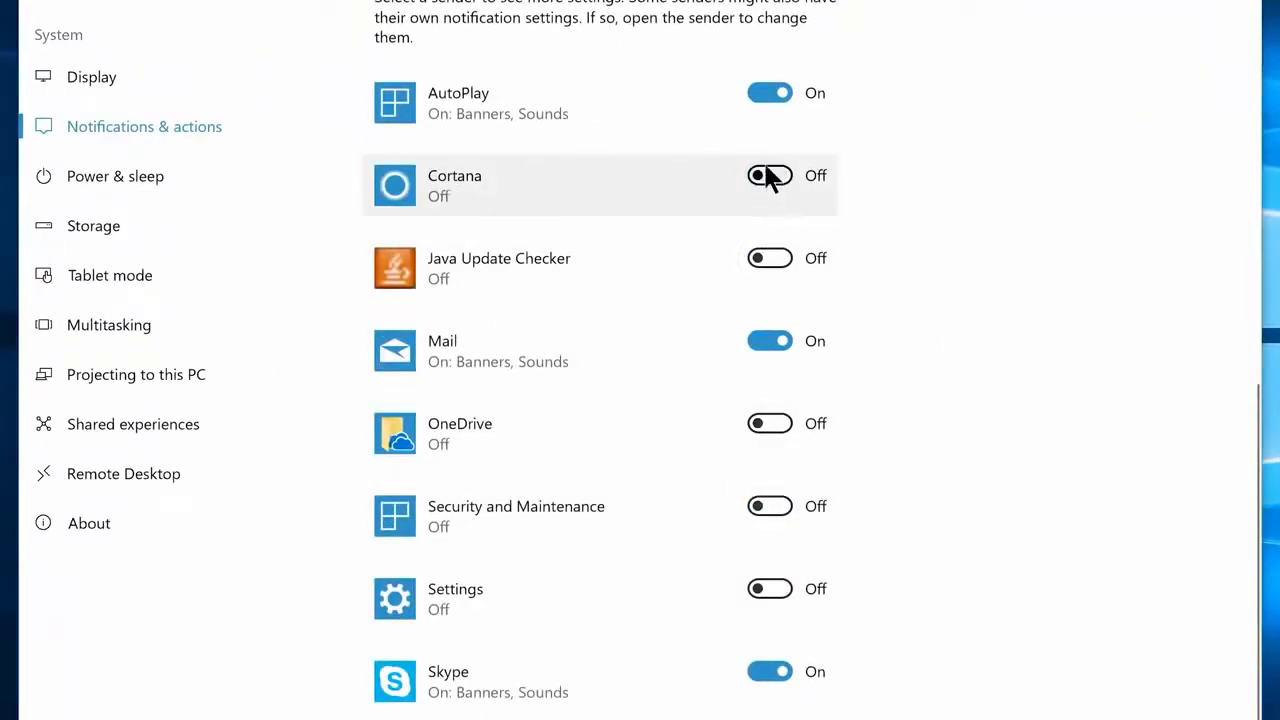
left_click(763, 93)
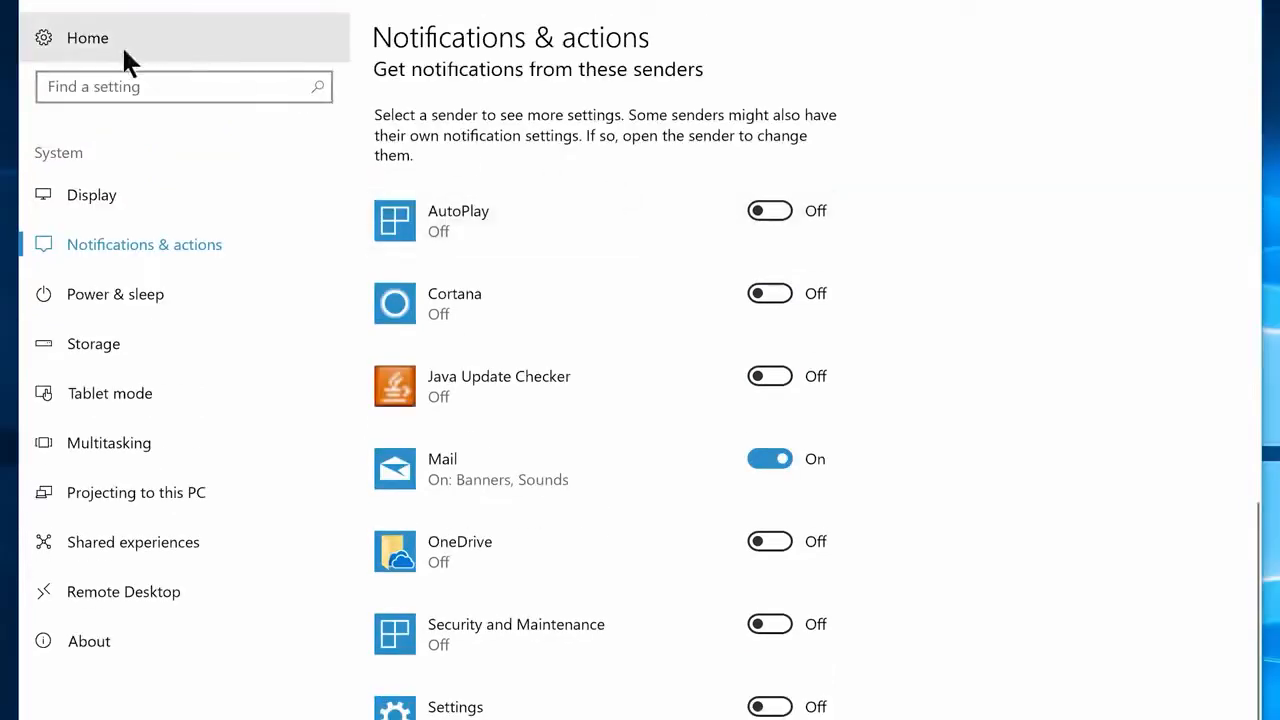
Step: In the gaming settings, turn off Game bar recording and stop showing Game bar in verified full screen games
left_click(100, 46)
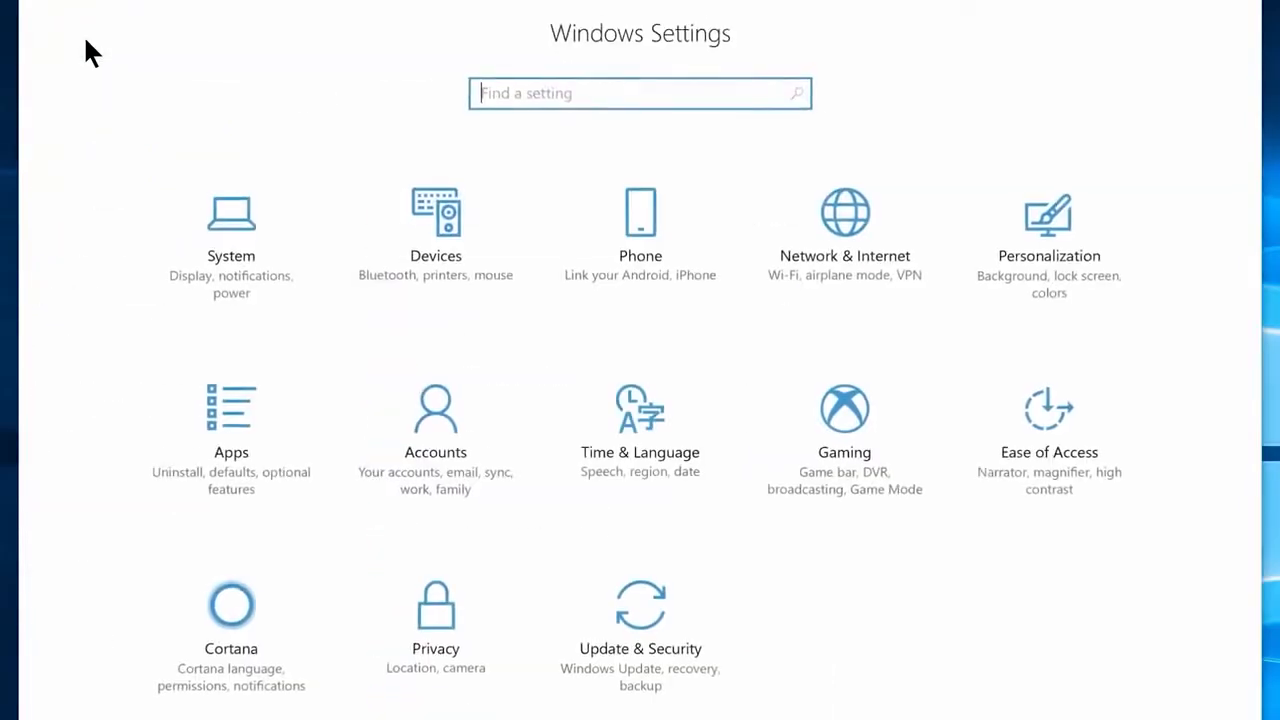
left_click(854, 457)
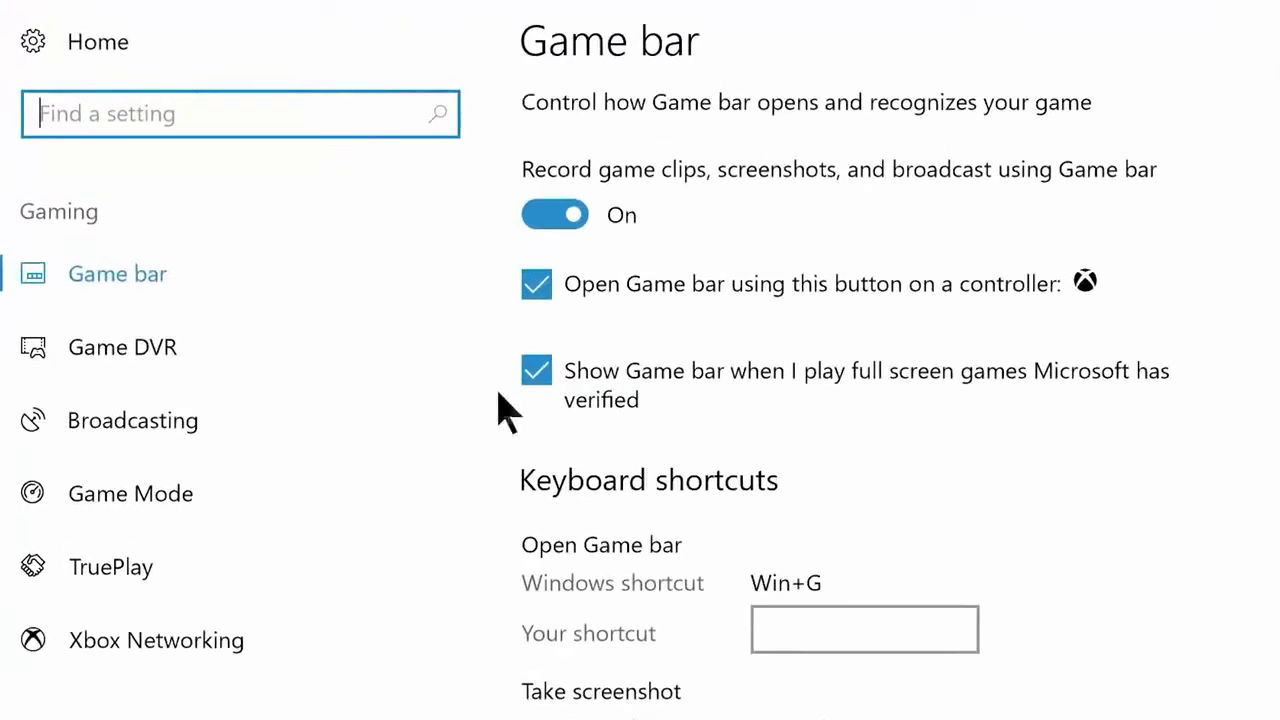
left_click(556, 222)
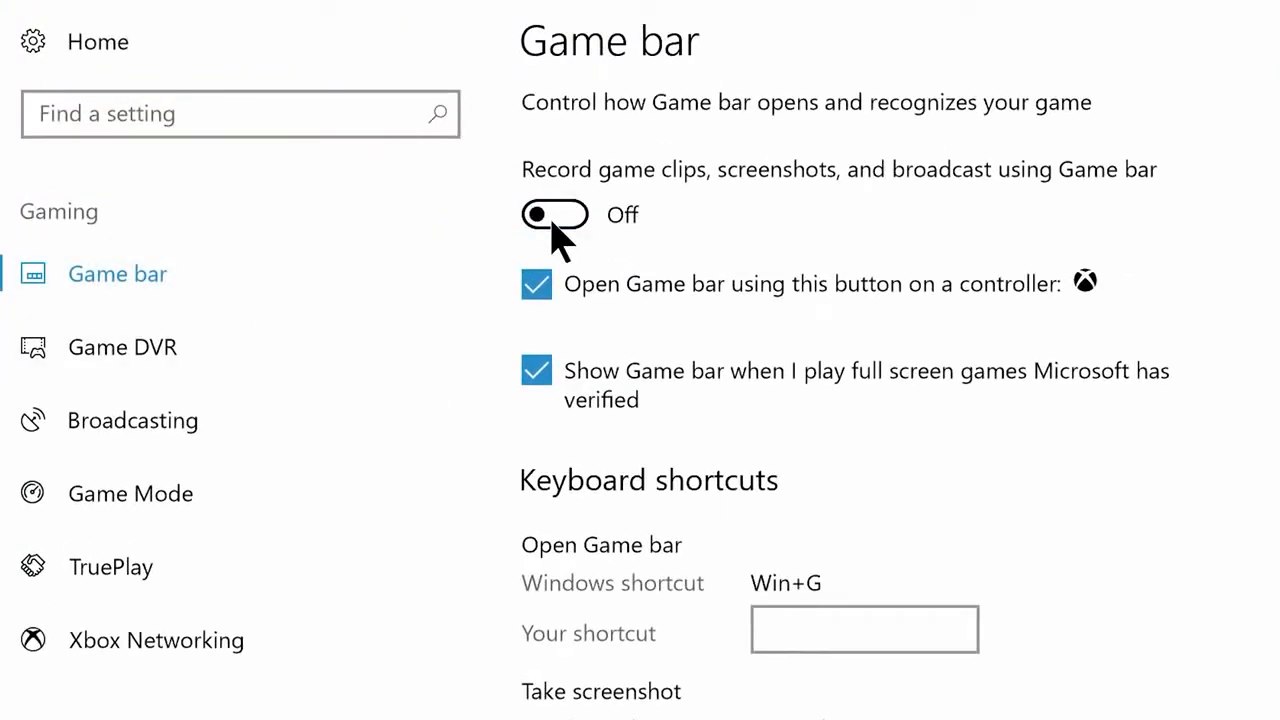
left_click(537, 370)
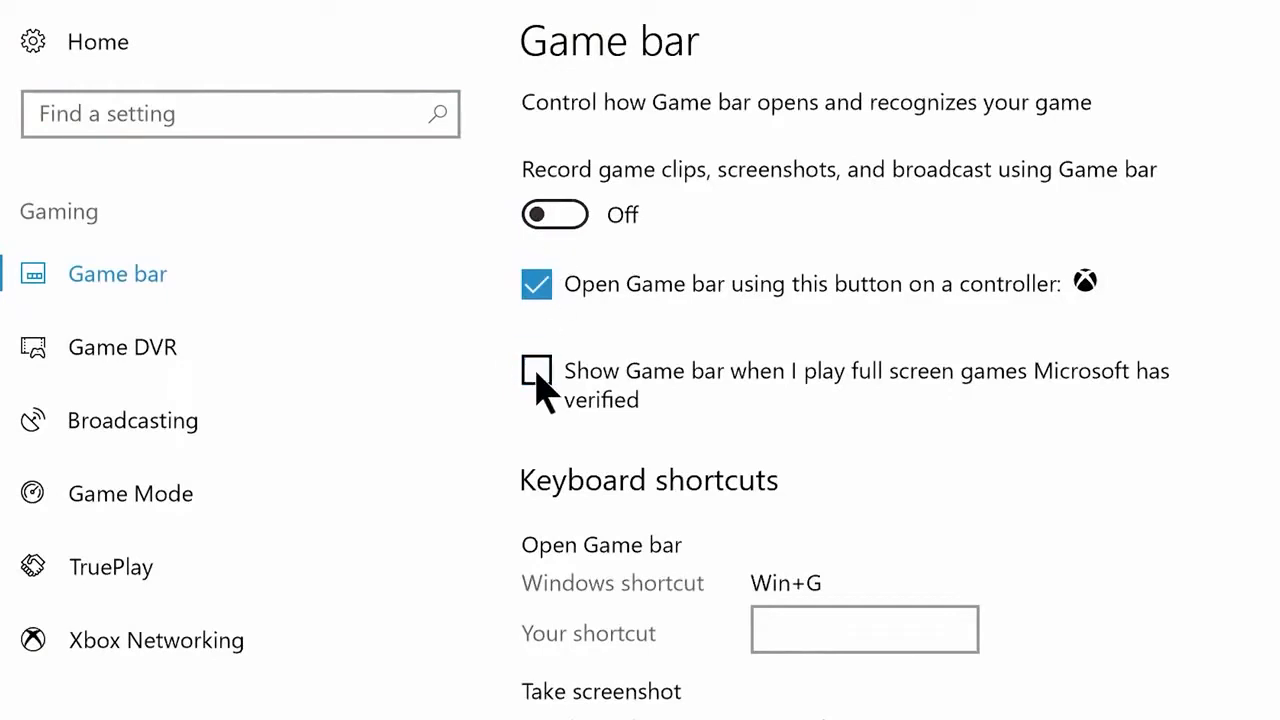
Step: In the Game DVR settings, turn off background recording while playing and audio recording for games
left_click(203, 355)
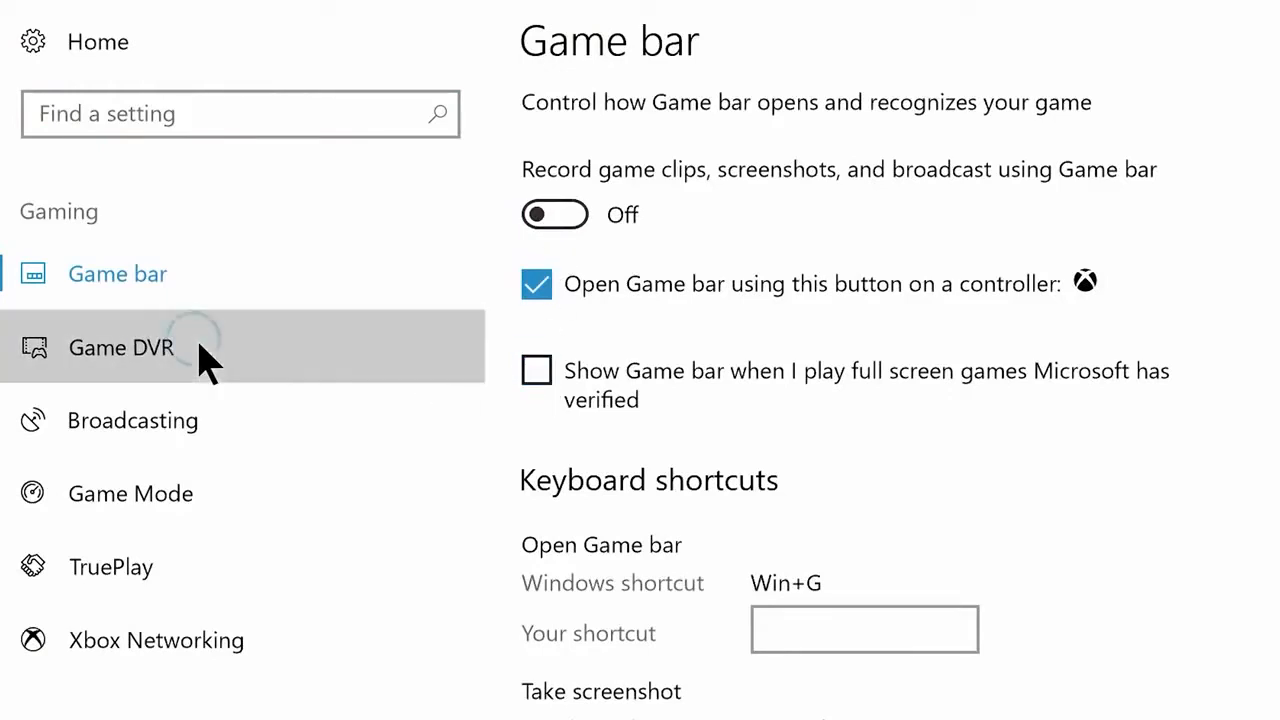
left_click(562, 608)
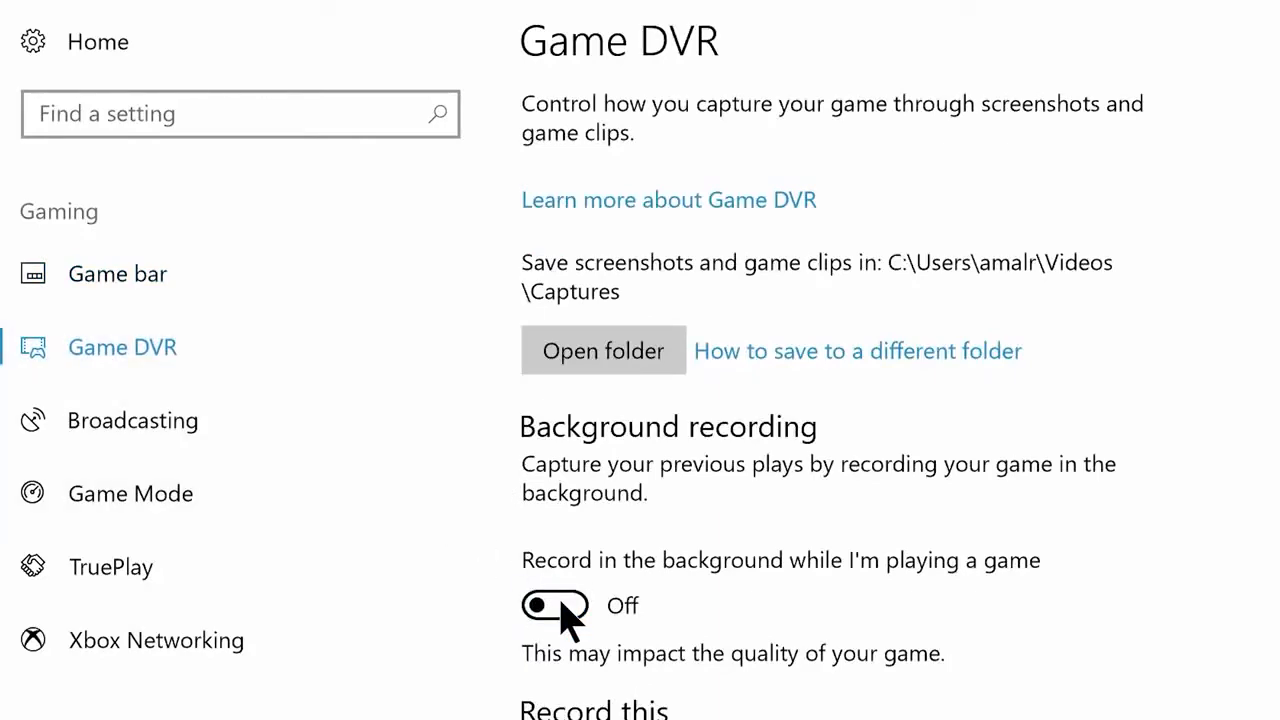
scroll(562, 615, "down", 5)
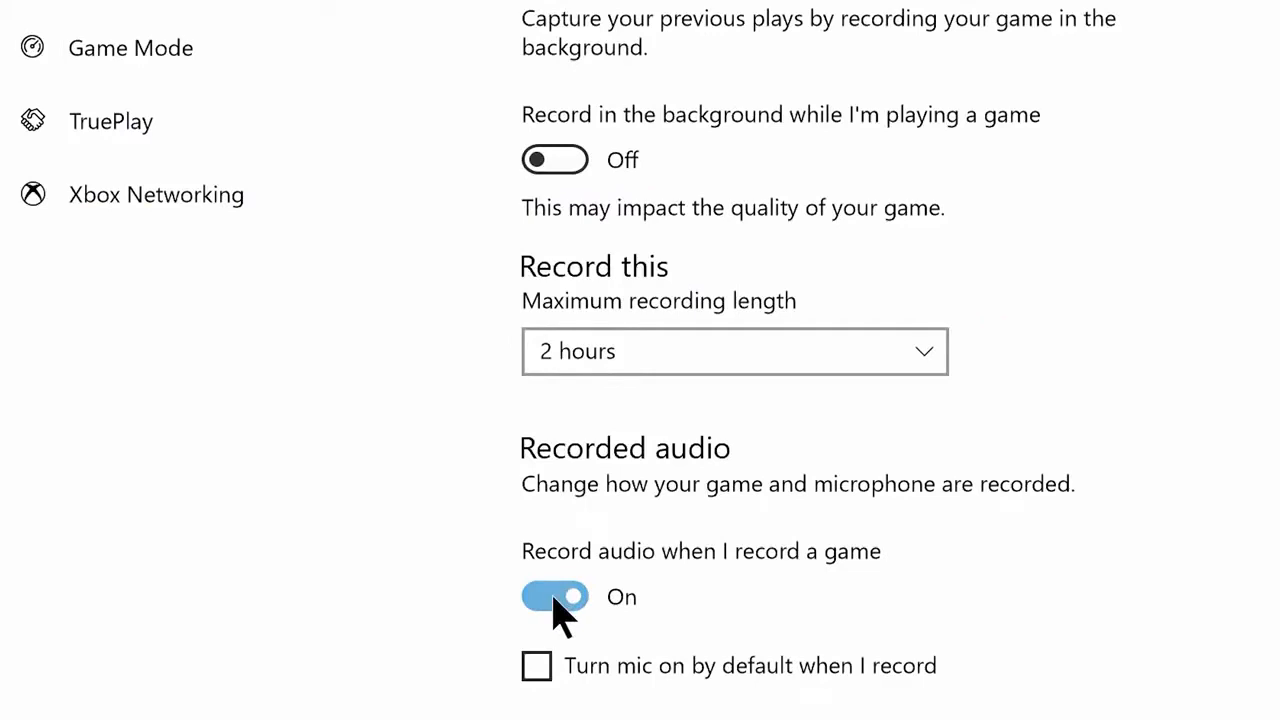
left_click(562, 600)
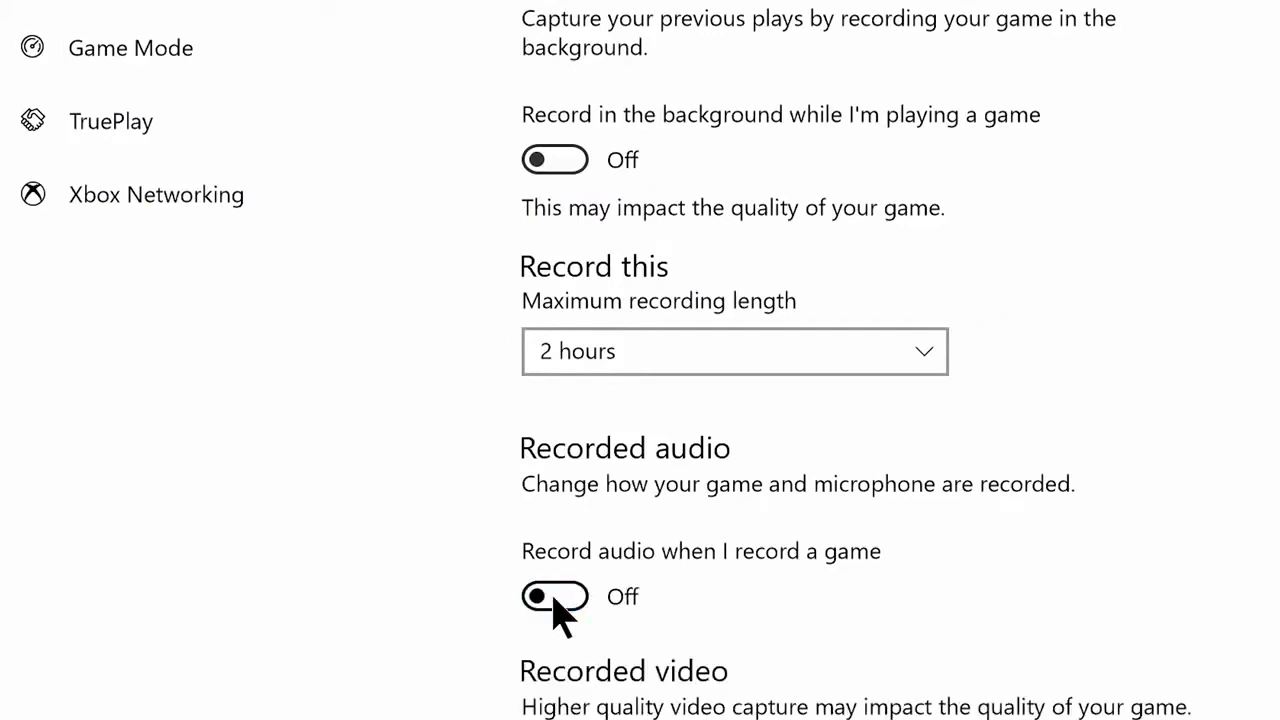
scroll(555, 612, "down", 5)
left_click(540, 645)
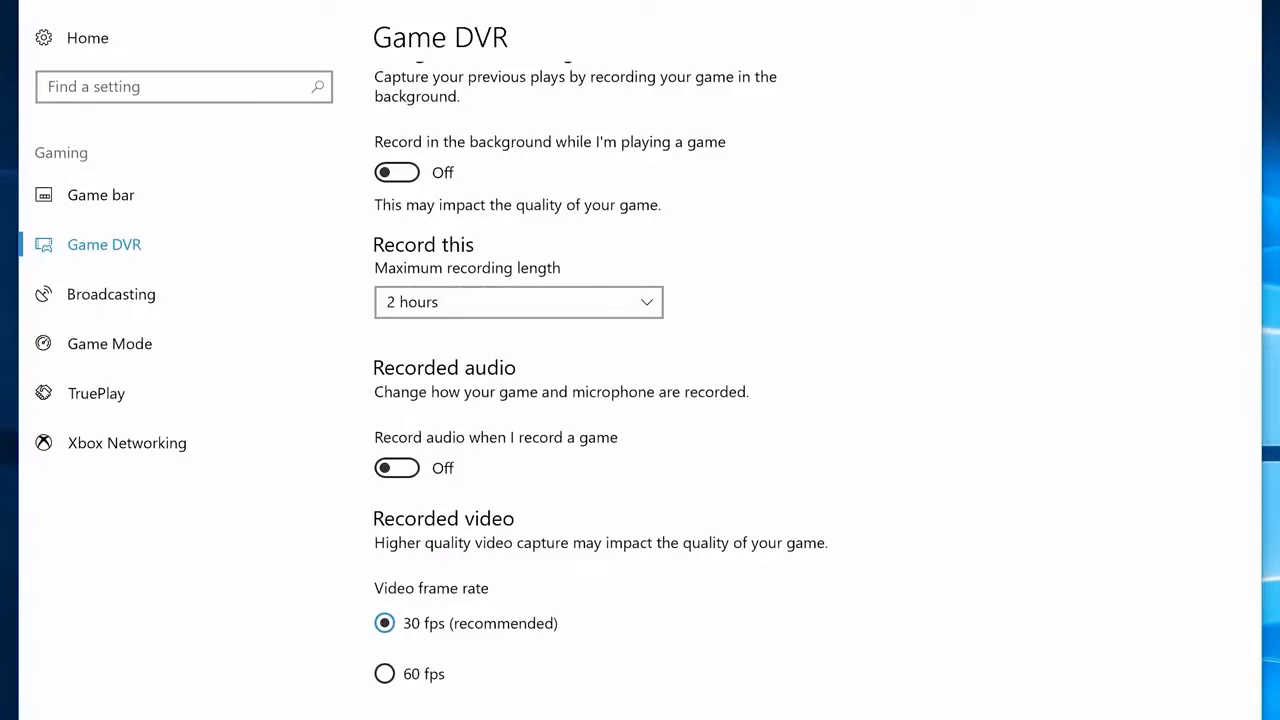
Step: Turn off audio recording and mouse cursor capture for game broadcasts, and turn off TruePlay
left_click(169, 297)
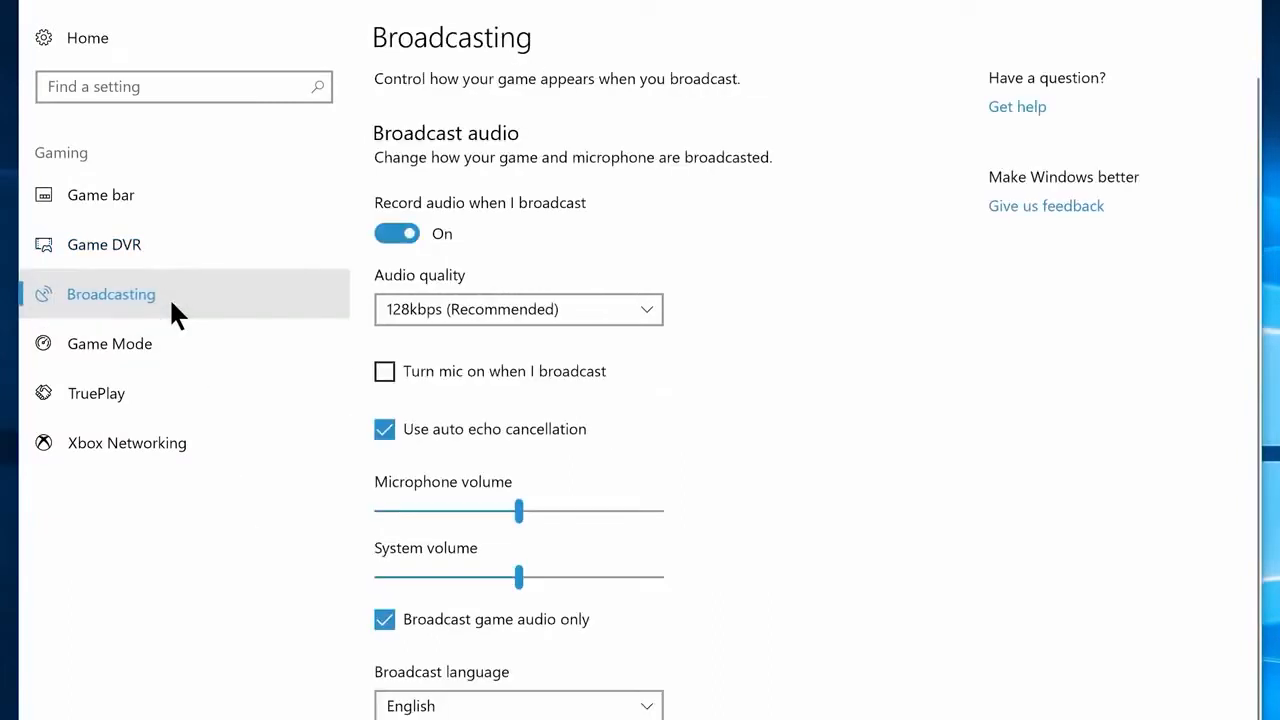
left_click(396, 234)
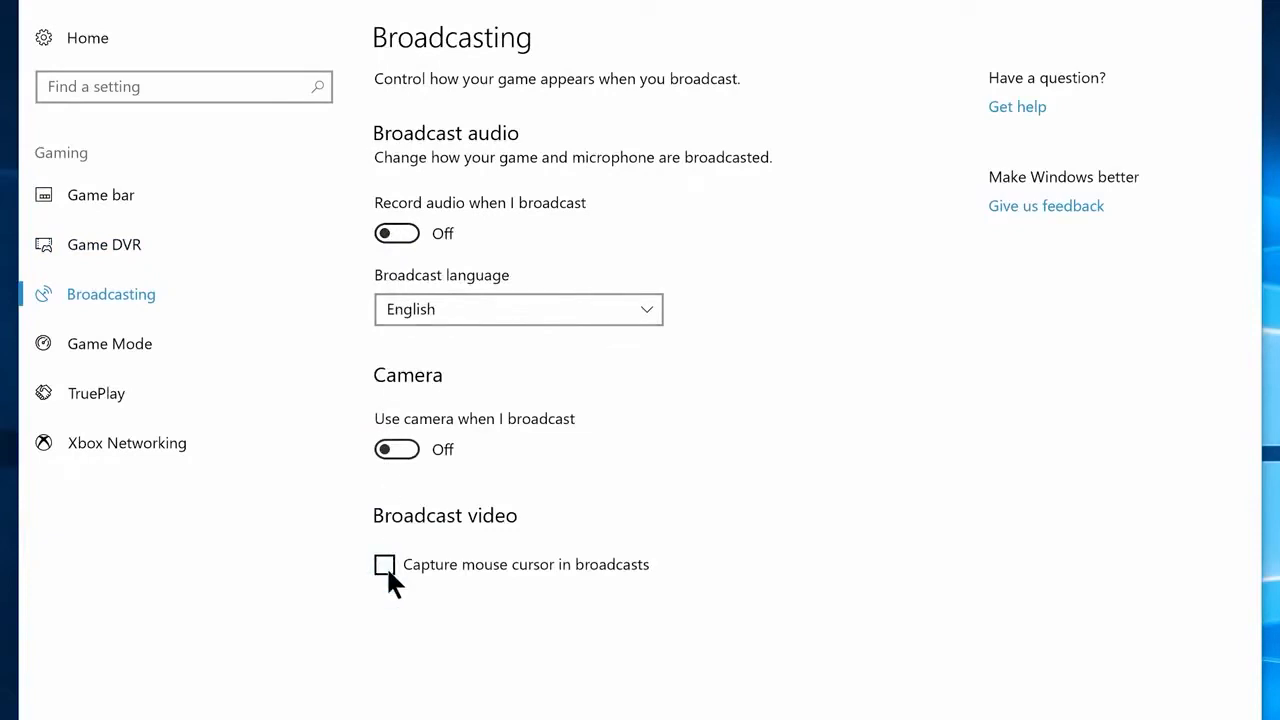
left_click(178, 392)
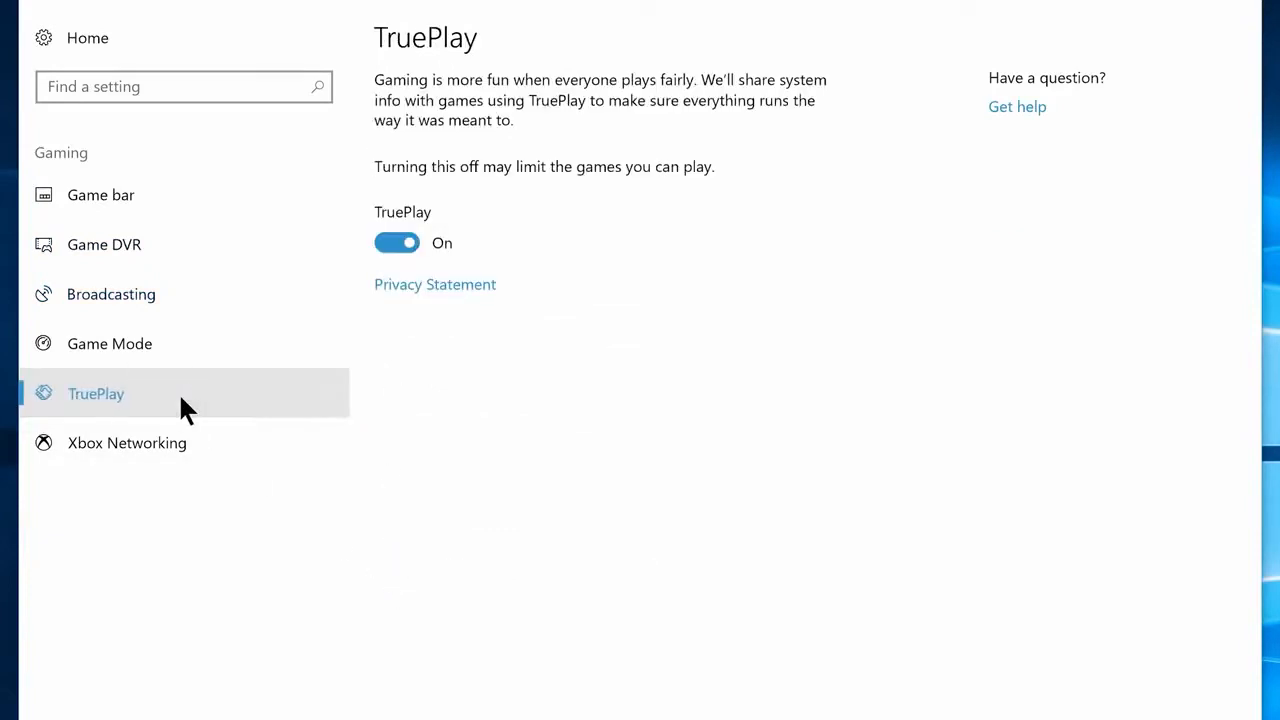
left_click(391, 245)
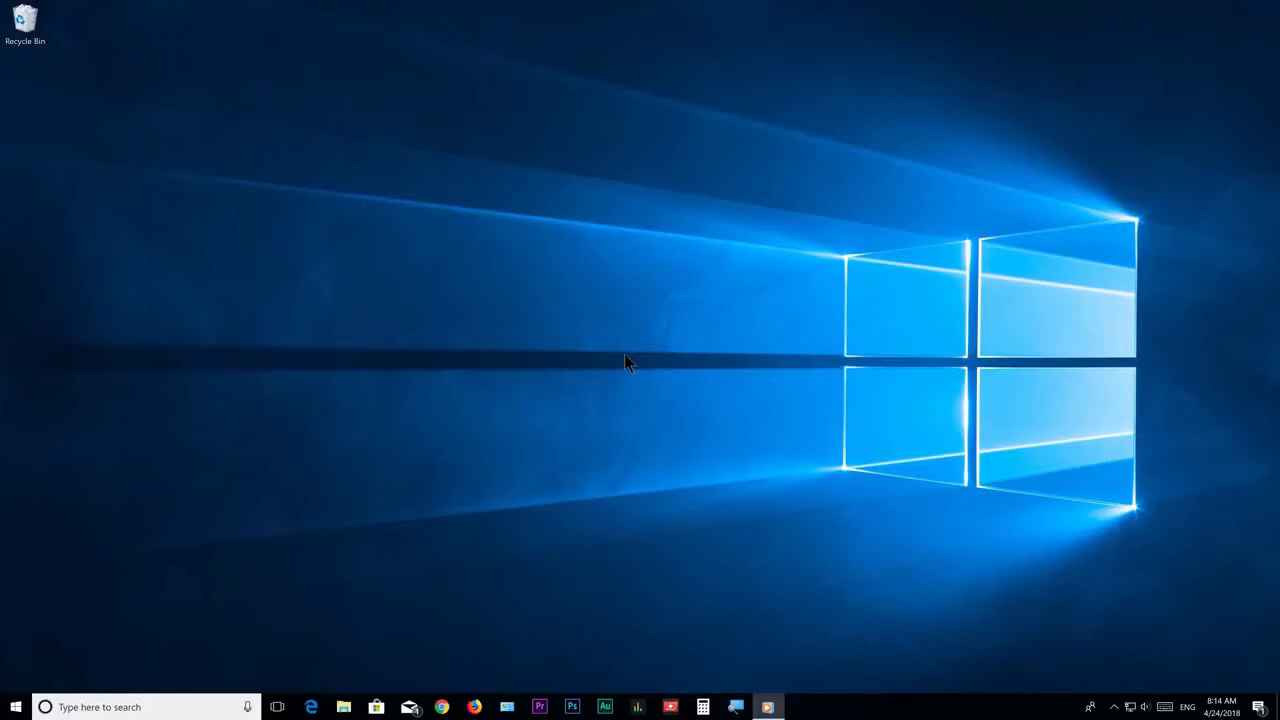
Step: Find and open Defragment and Optimize Drives, and start optimizing the (C:) drive
left_click(16, 707)
type("Defr")
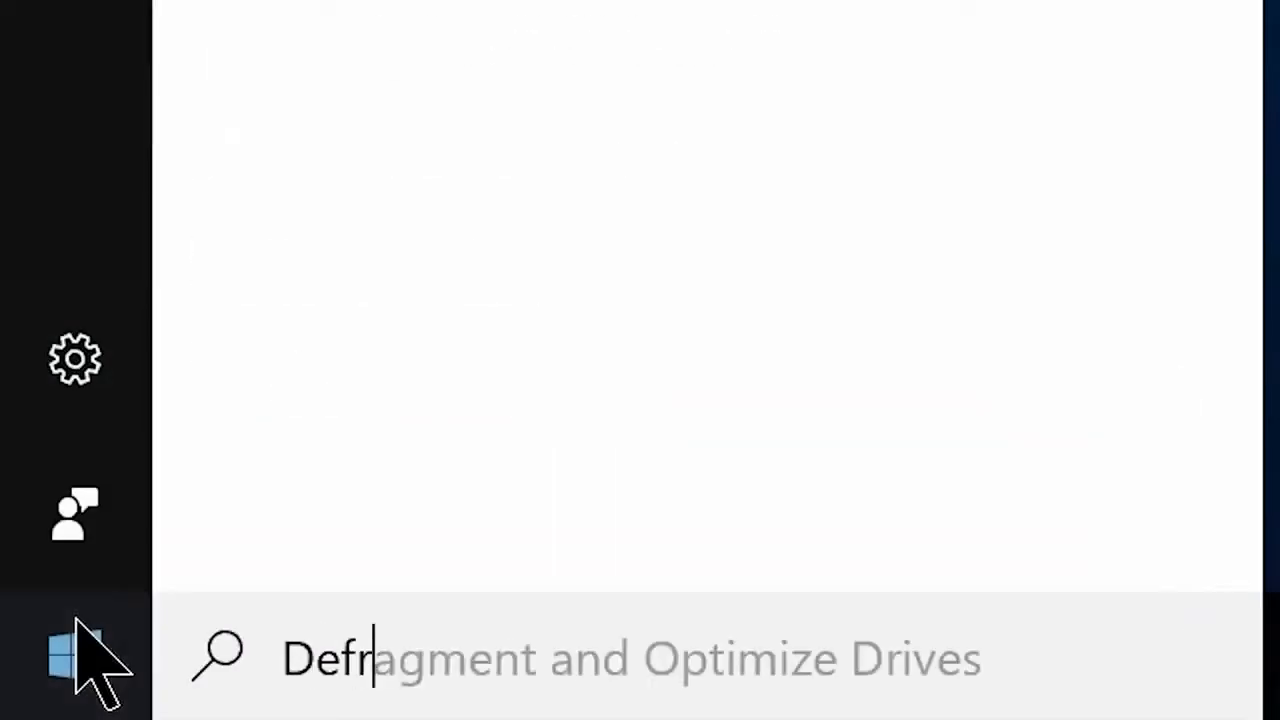
type("agment and optimize drives")
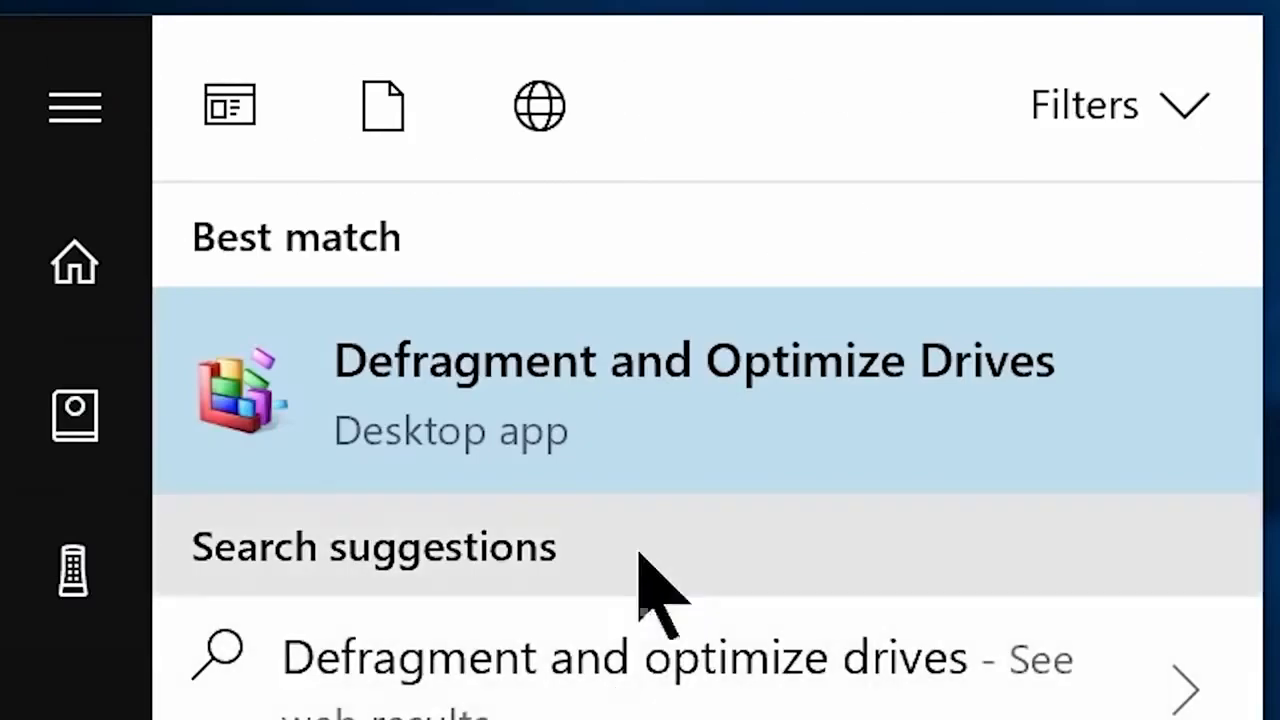
left_click(660, 425)
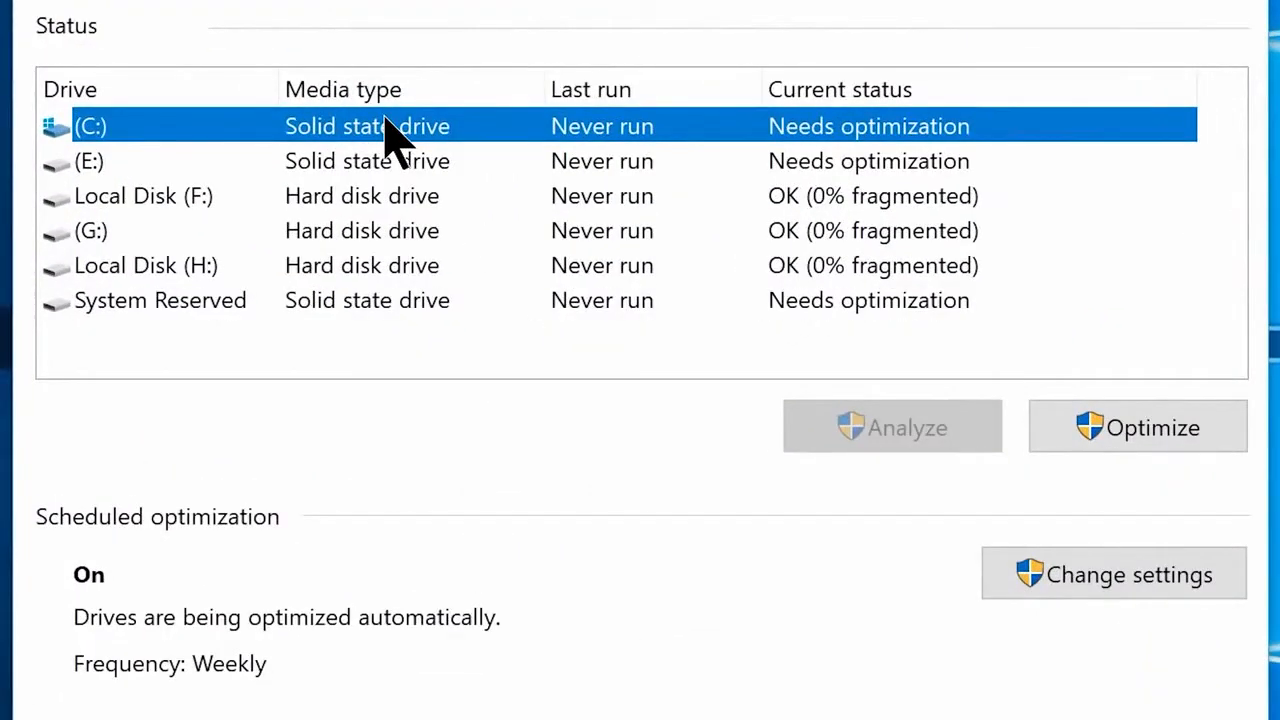
left_click(1137, 440)
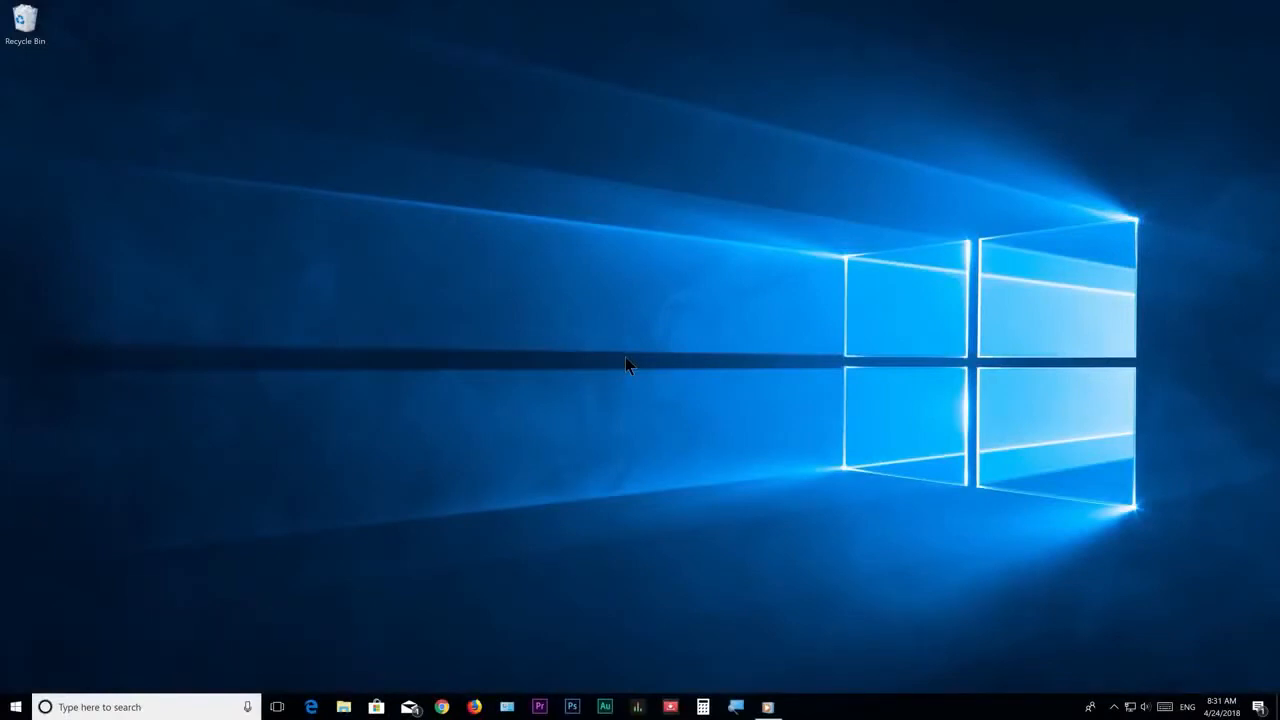
Step: Open Task Manager's list of startup programs and disable µTorrent and Adobe CEP Service Manager
right_click(880, 710)
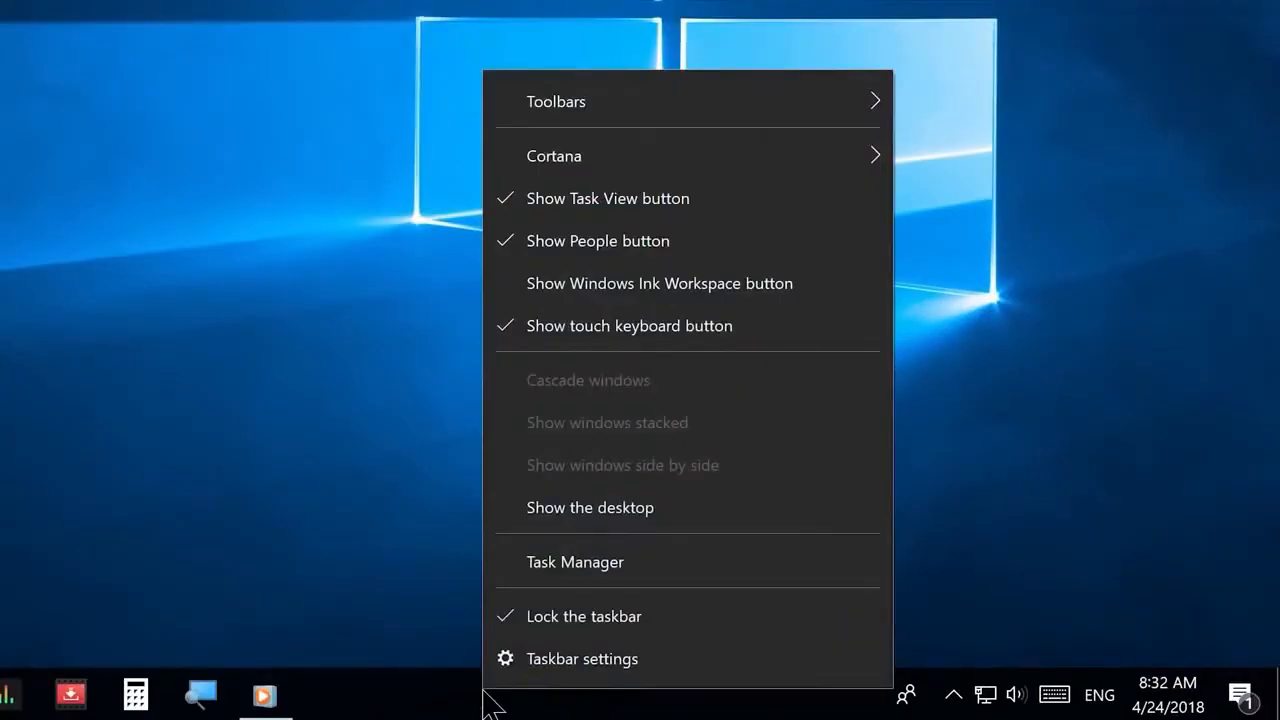
left_click(887, 649)
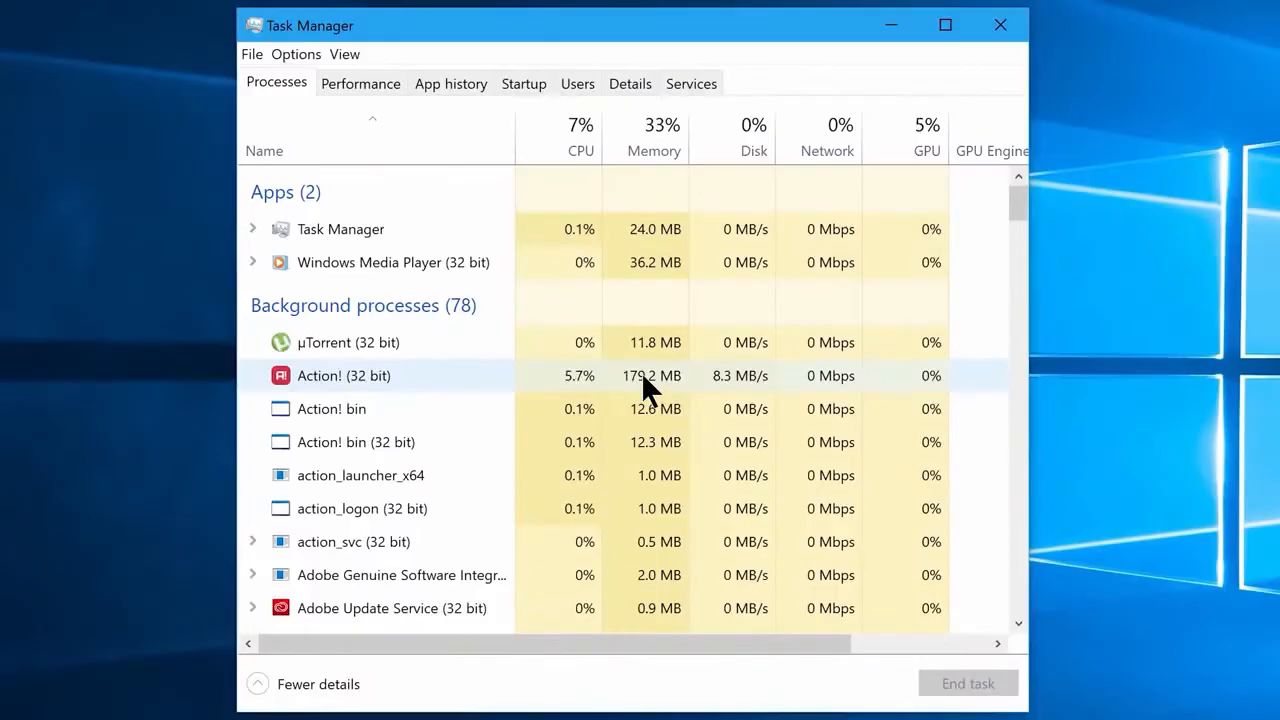
left_click(523, 83)
mouse_move(1245, 428)
left_mouse_down()
mouse_move(1249, 486)
mouse_move(1252, 405)
left_mouse_up()
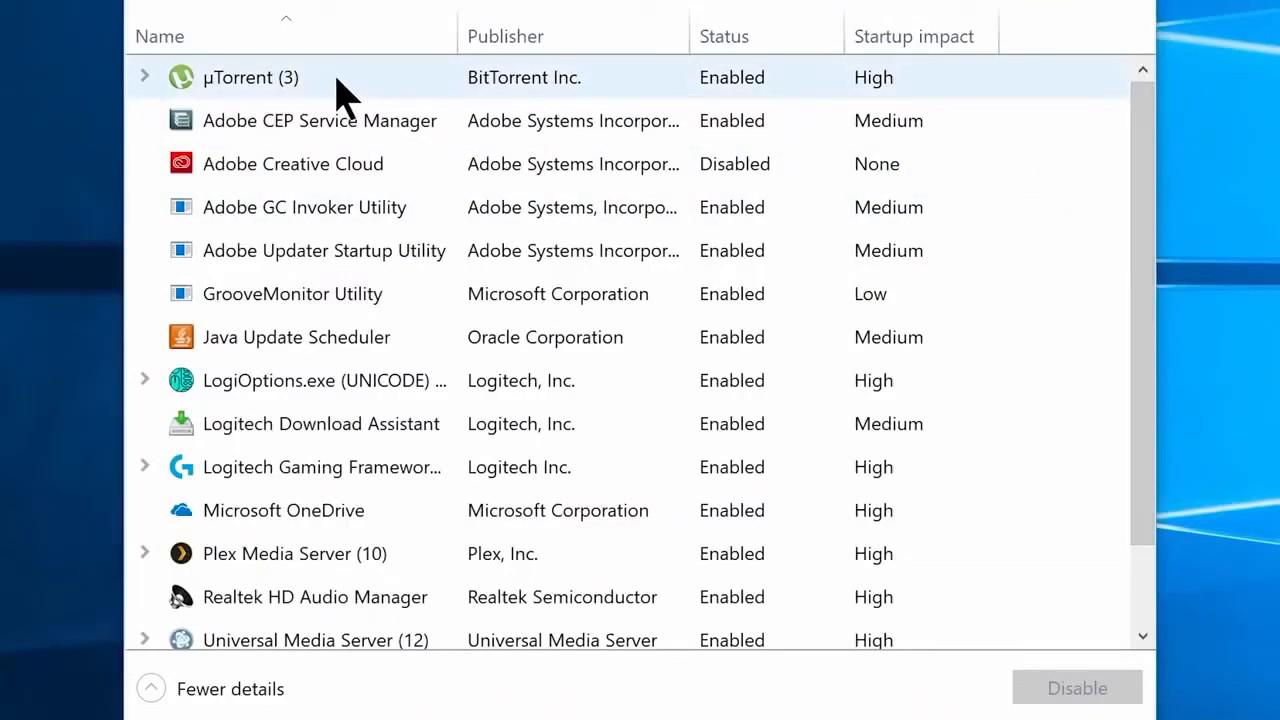
left_click(337, 92)
left_click(1060, 696)
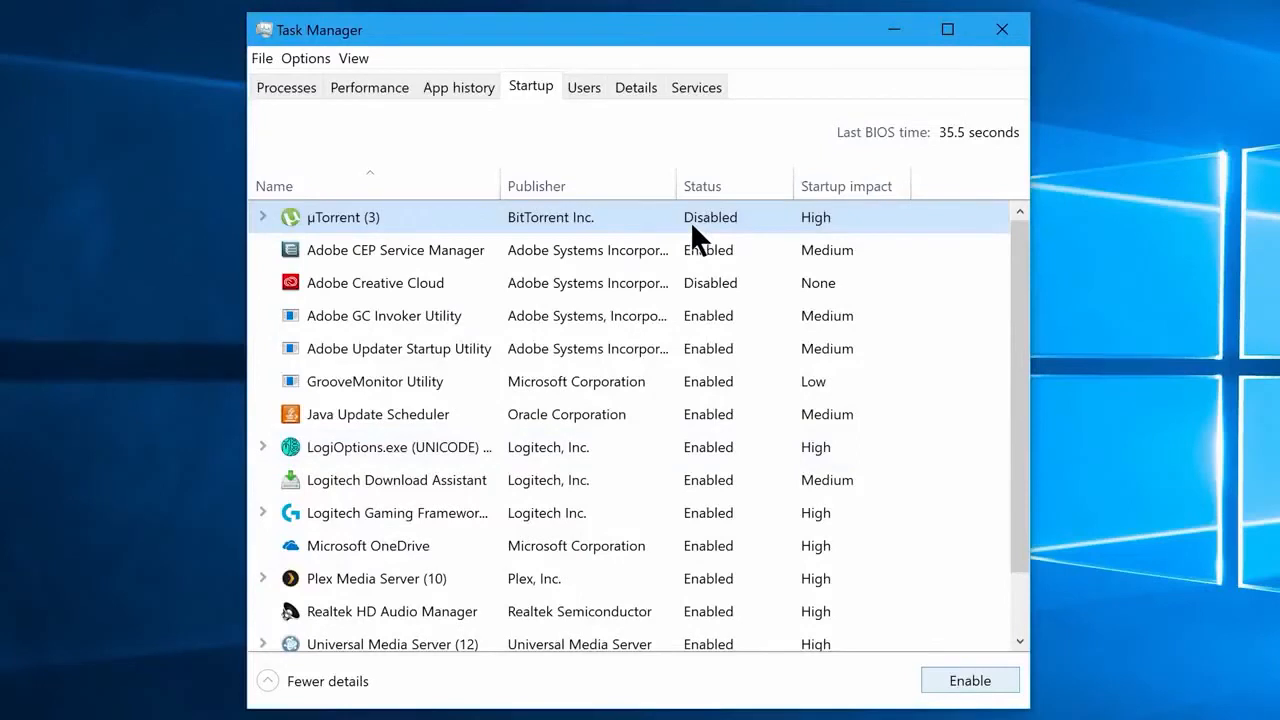
left_click(695, 250)
left_click(970, 680)
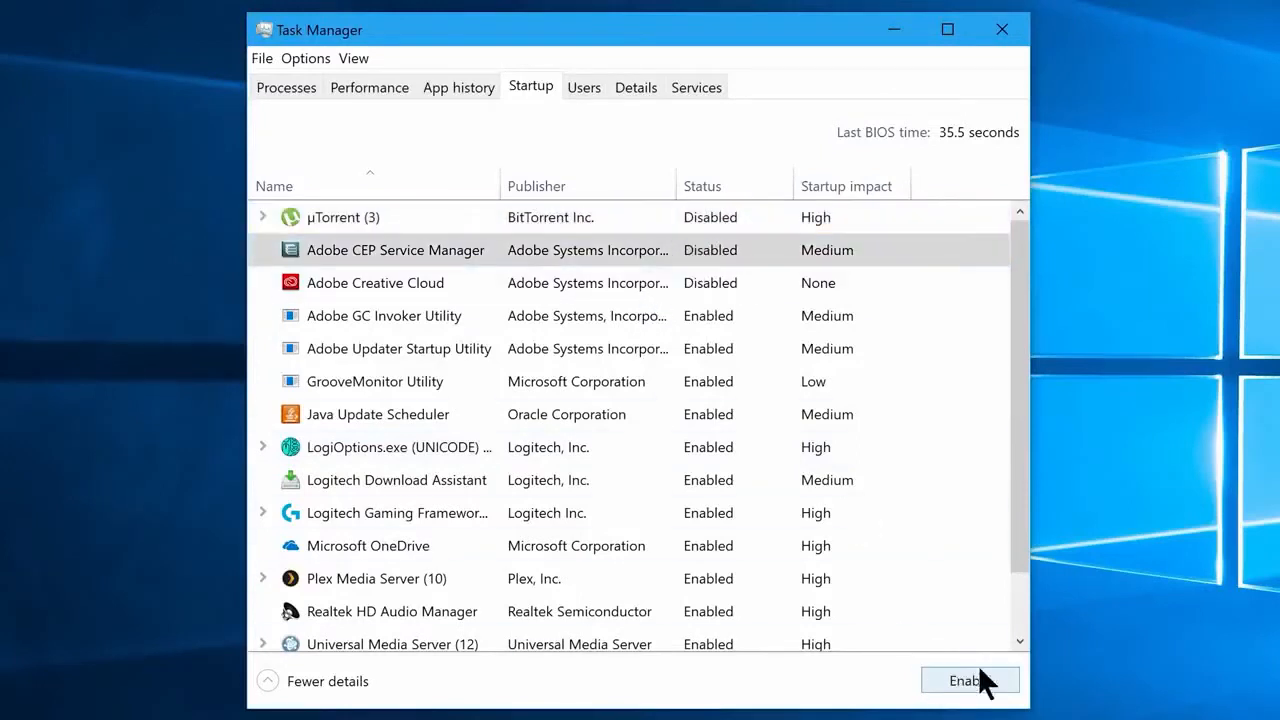
Step: Disable Adobe GC Invoker Utility, Adobe Updater Startup Utility, GrooveMonitor Utility and Java Update Scheduler at startup
left_click(600, 316)
left_click(970, 680)
left_click(602, 349)
left_click(970, 680)
left_click(604, 382)
left_click(970, 680)
left_click(650, 414)
left_click(970, 680)
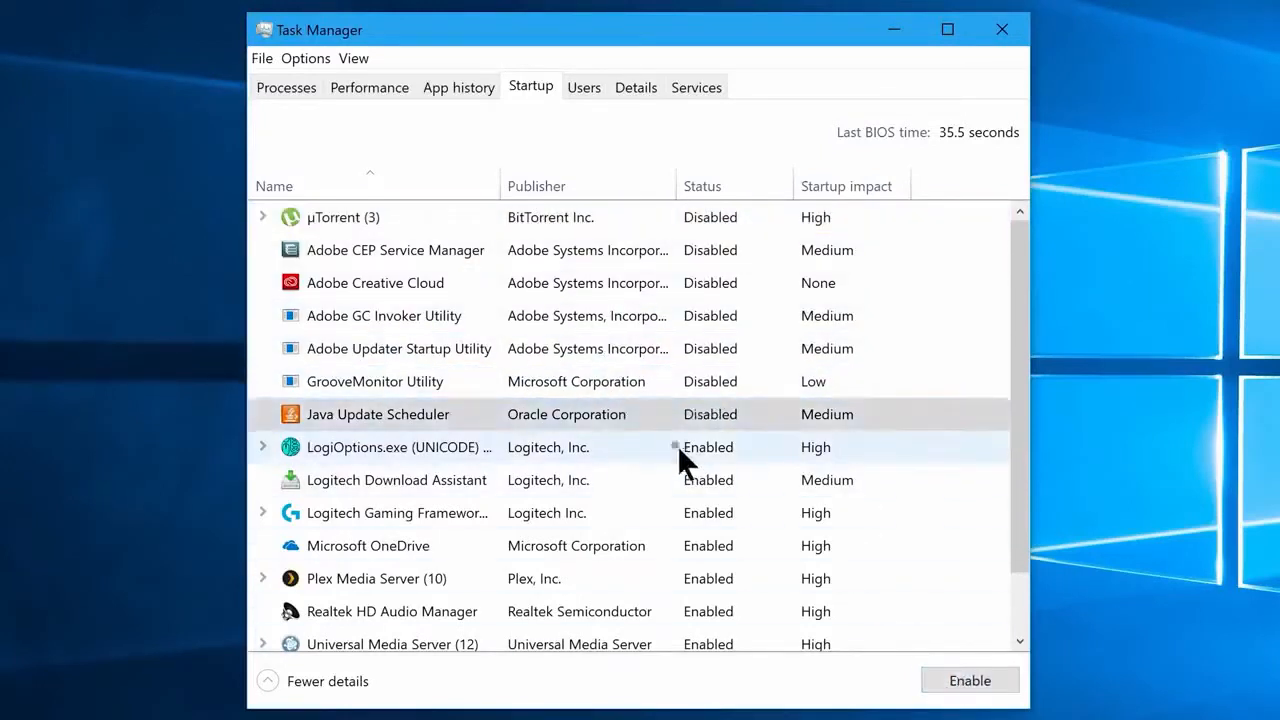
Step: Disable the Logitech entries, Microsoft OneDrive, Plex Media Server, Universal Media Server and Utweb at startup, and close Task Manager
left_click(728, 513)
left_click(970, 680)
left_click(740, 546)
left_click(970, 680)
left_click(750, 578)
left_click(935, 684)
left_click(740, 644)
left_click(970, 680)
scroll(1020, 551, "down", 1)
left_click(780, 602)
left_click(960, 684)
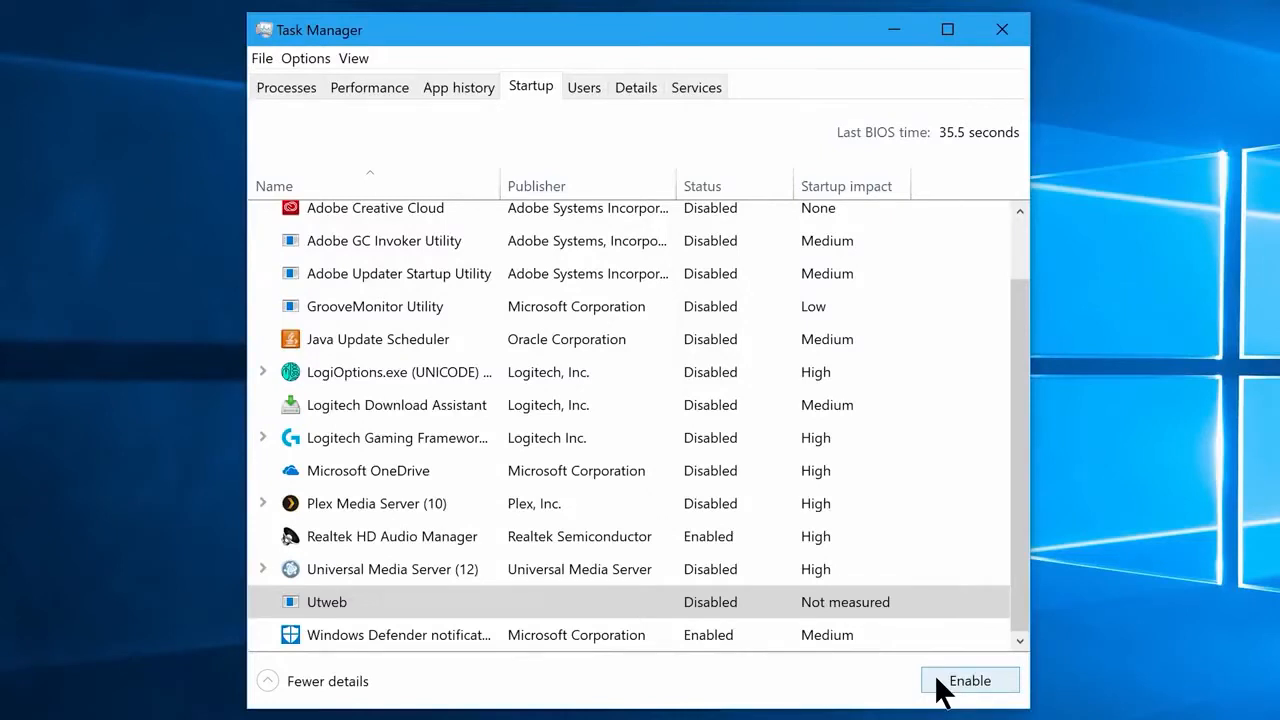
left_click(990, 36)
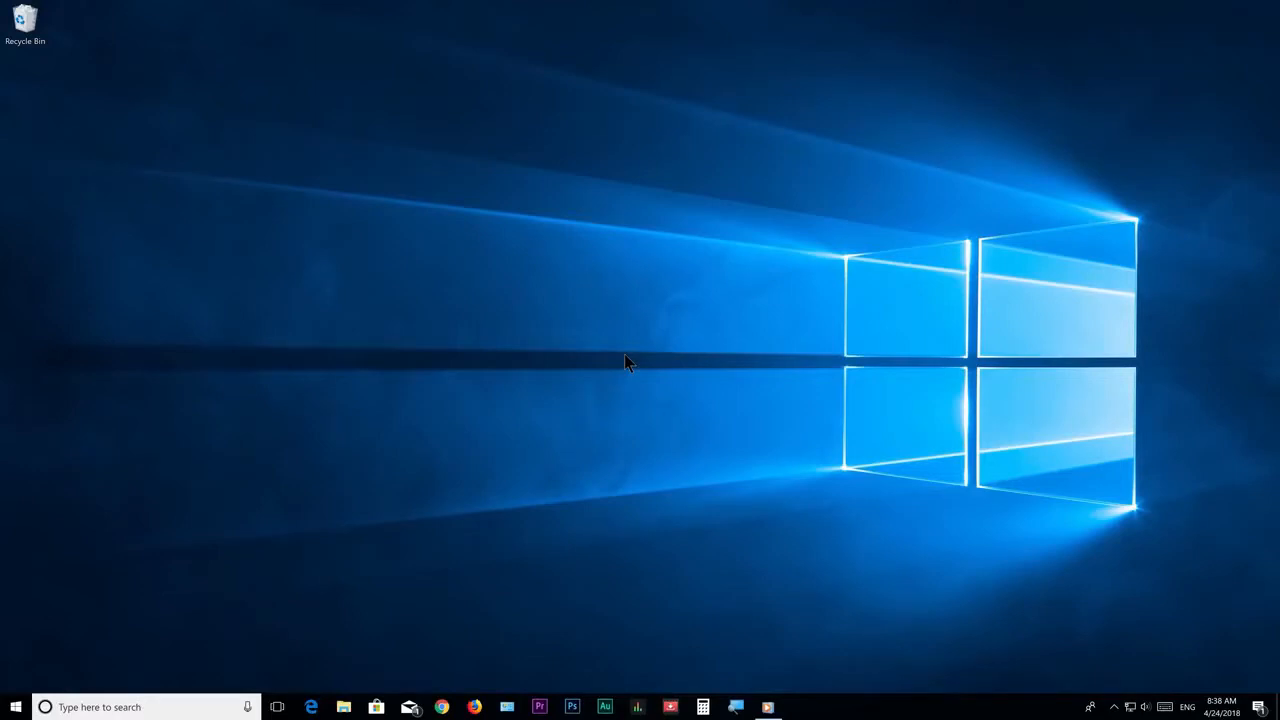
Step: Open the Windows Temp folder with the Run command "temp" and grant permanent access to it
key("super+r")
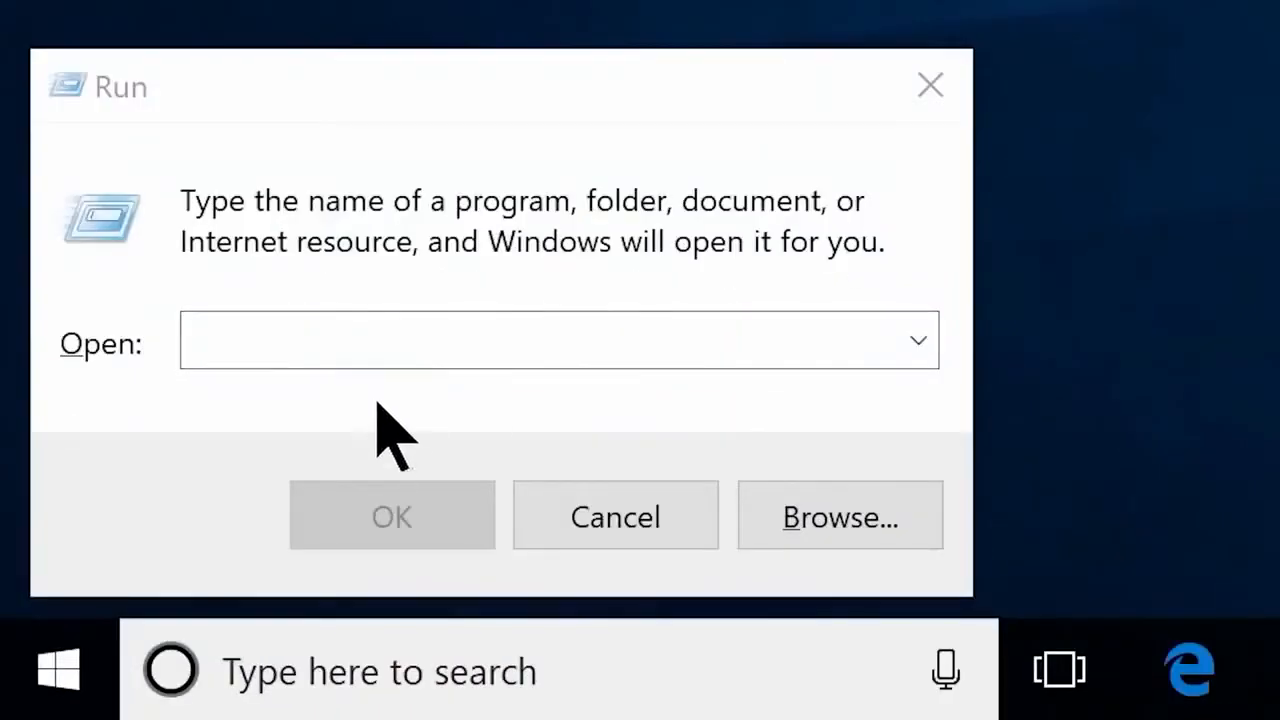
left_click(97, 622)
type("temp")
left_click(320, 523)
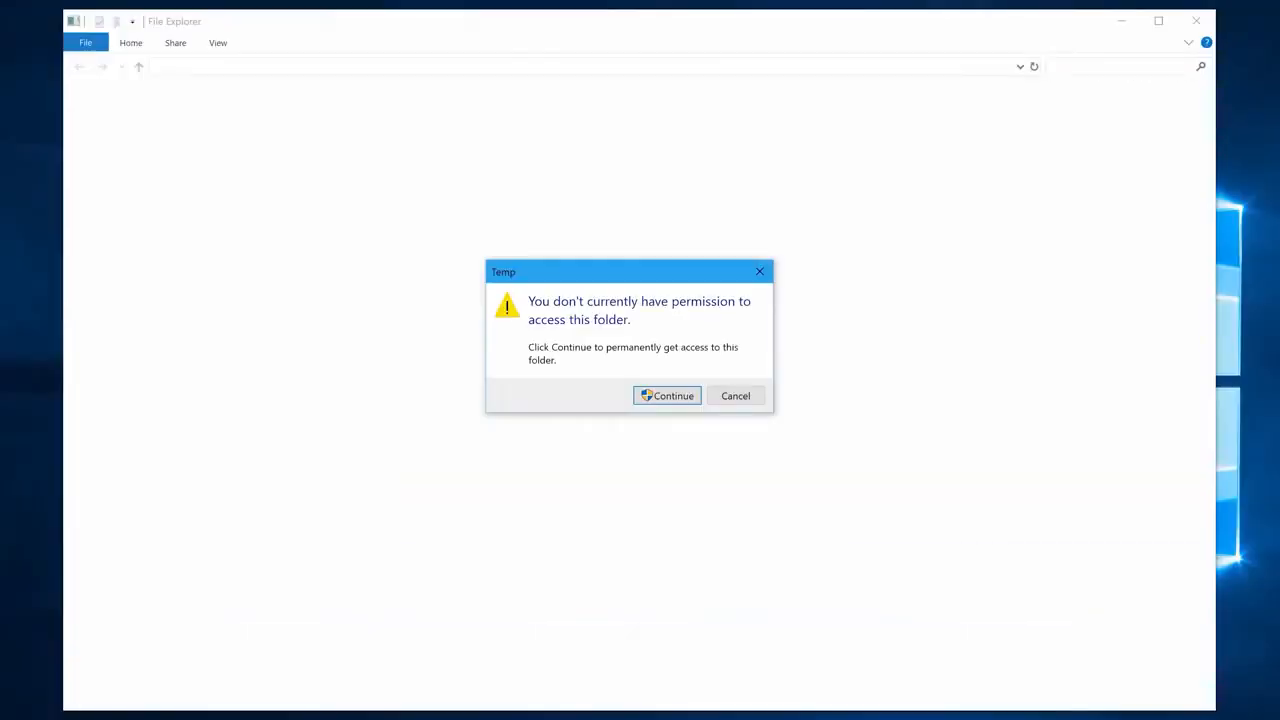
left_click(665, 395)
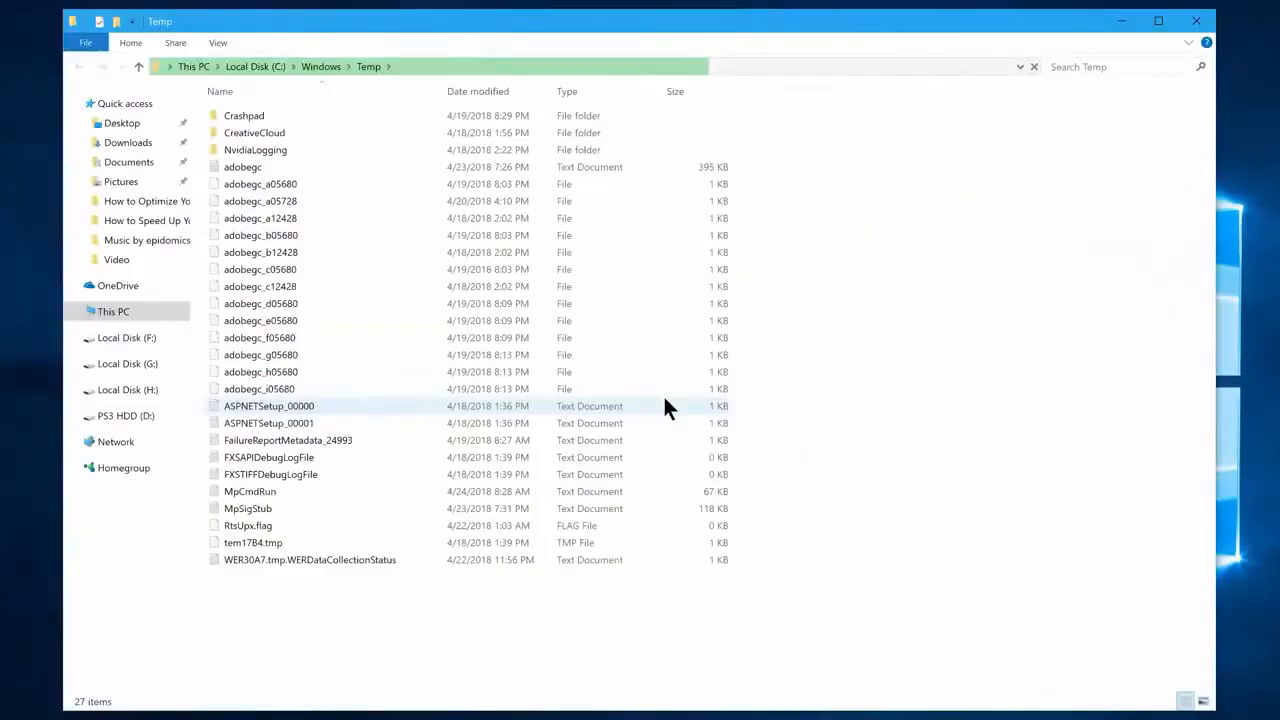
Step: Permanently delete all files and folders in the Windows Temp folder
key("ctrl+a")
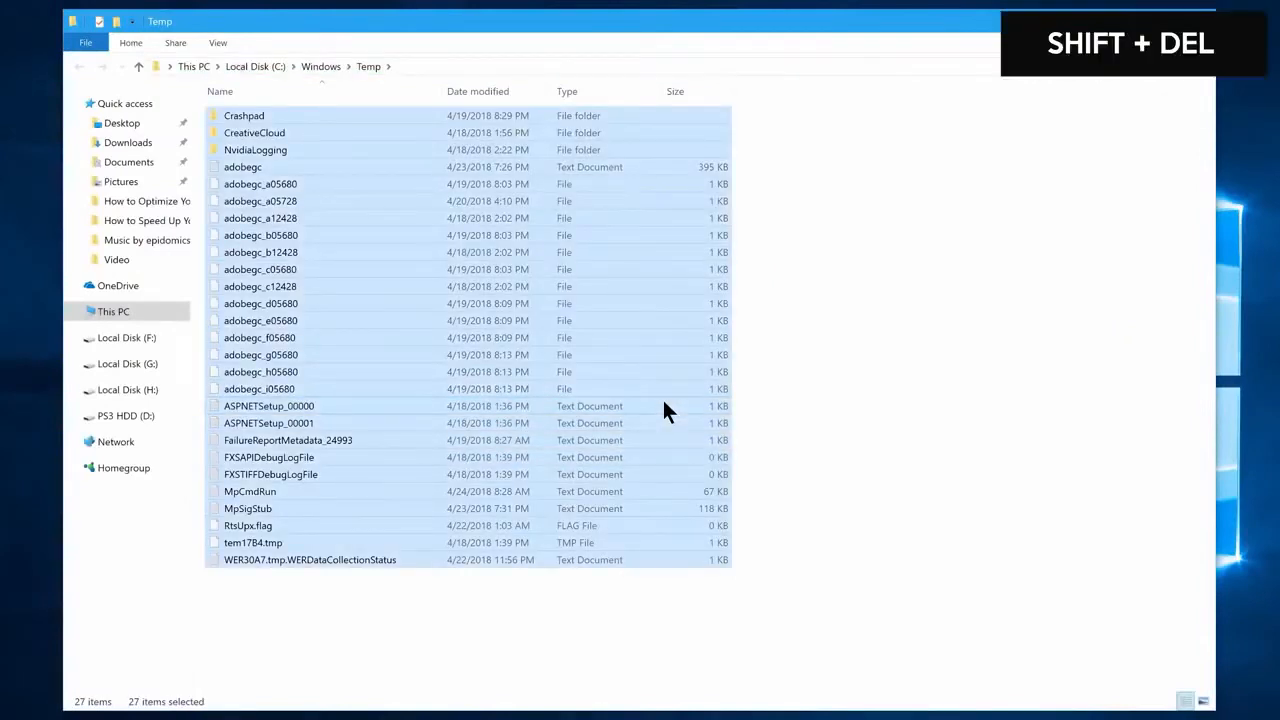
key("shift+Delete")
left_click(689, 385)
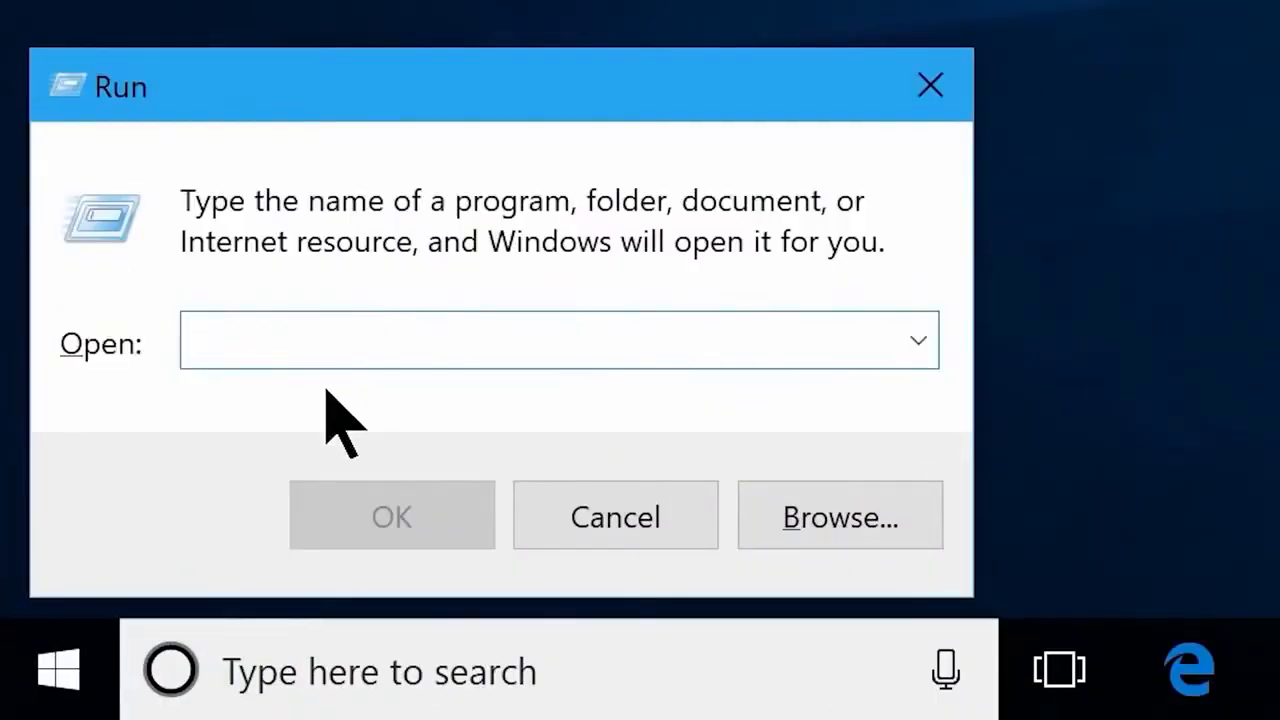
Step: Open the user's Temp folder with the Run command "%temp%", permanently delete all its contents and close the window
type("%temp%")
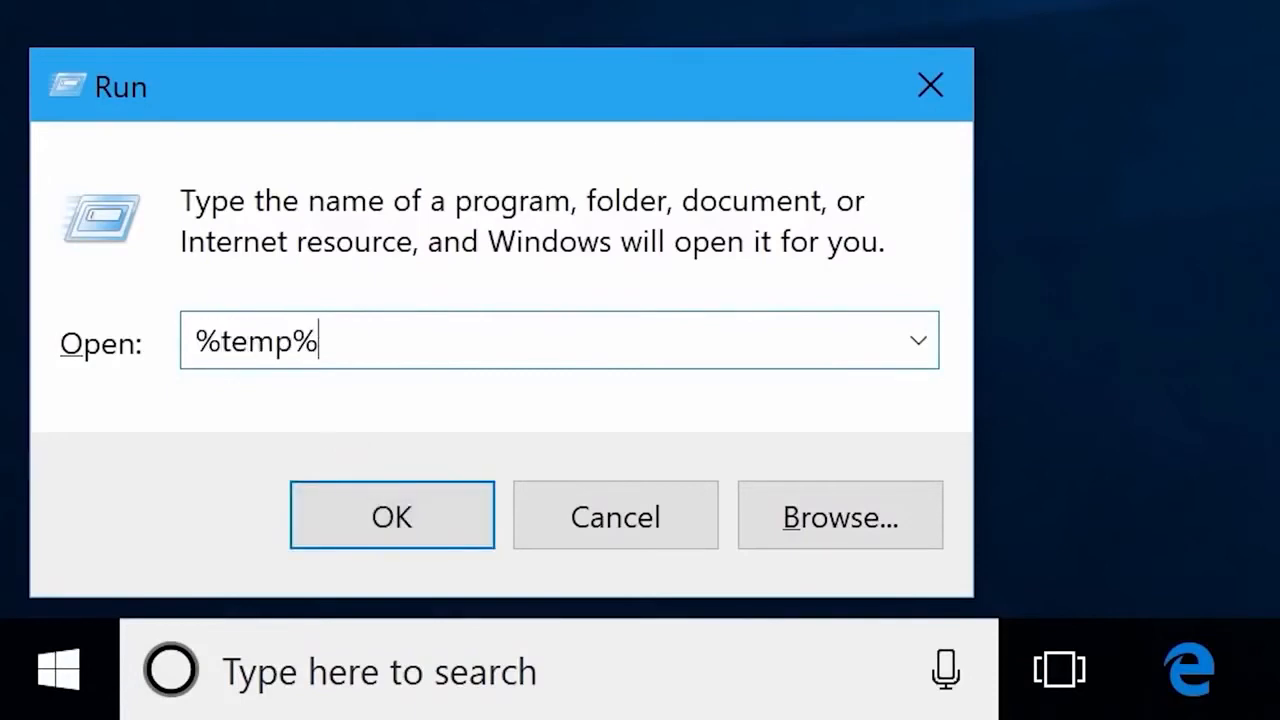
left_click(388, 527)
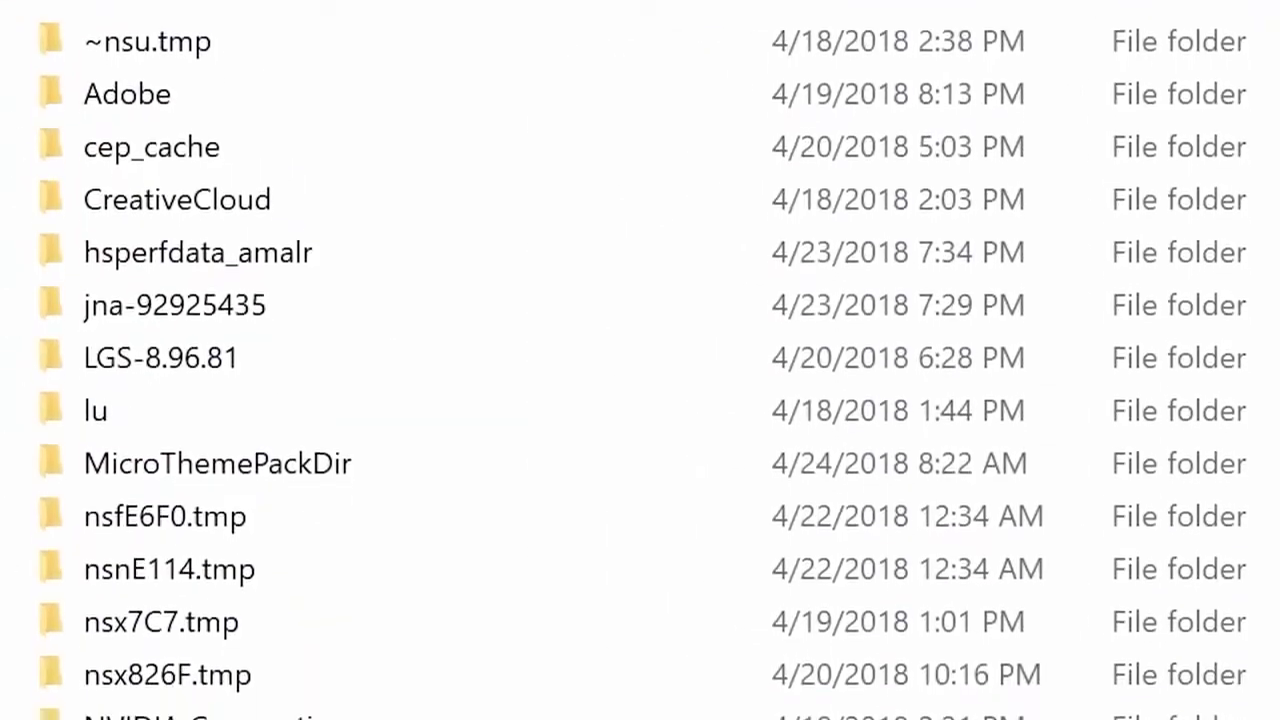
key("ctrl+a")
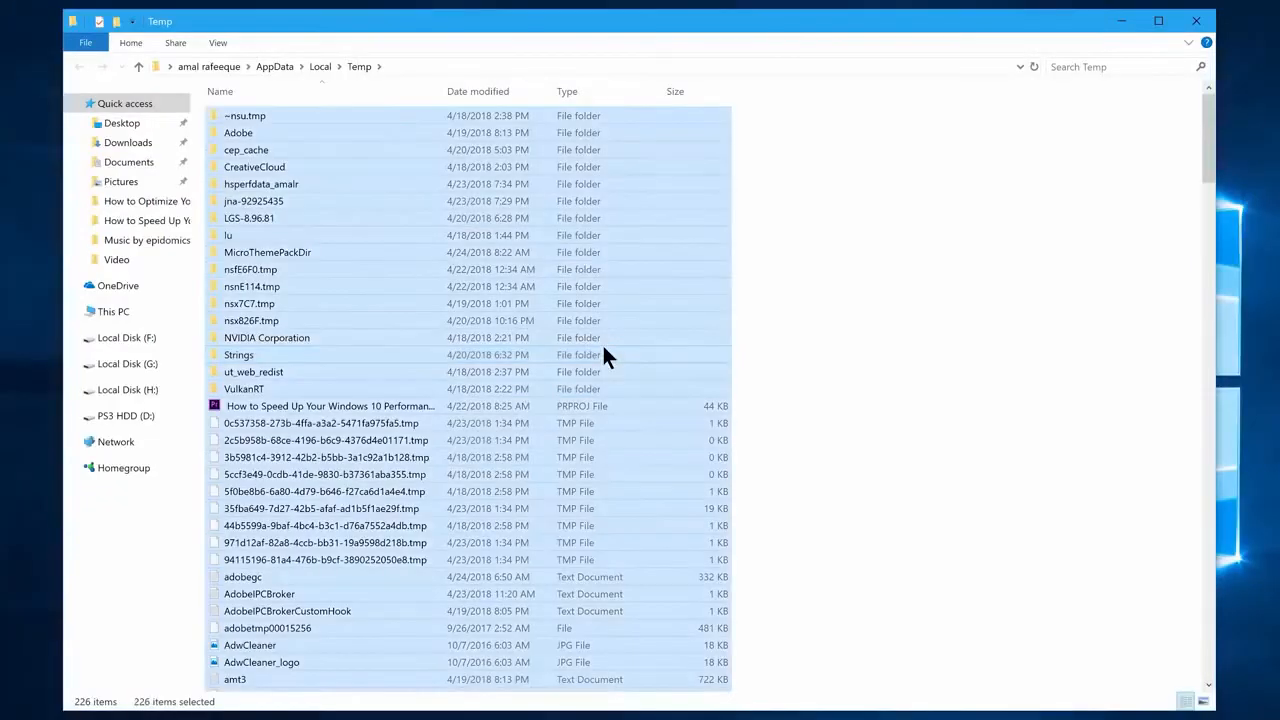
key("shift+Delete")
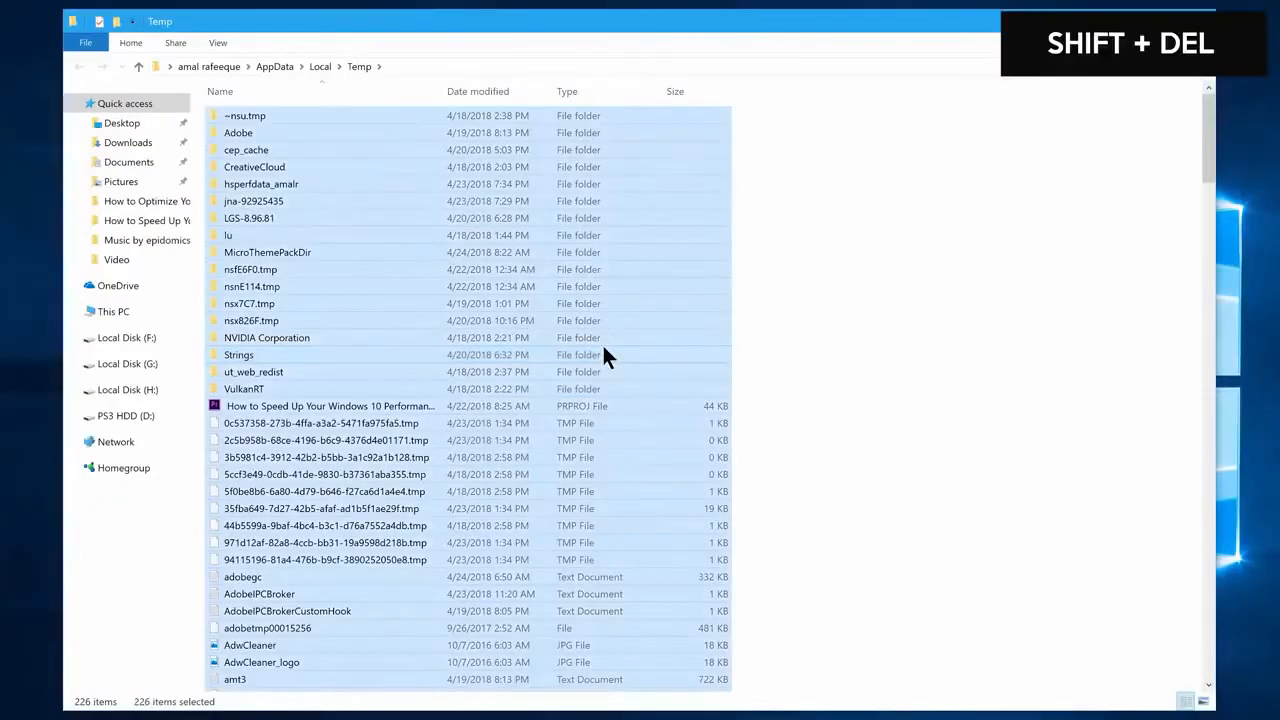
key("Return")
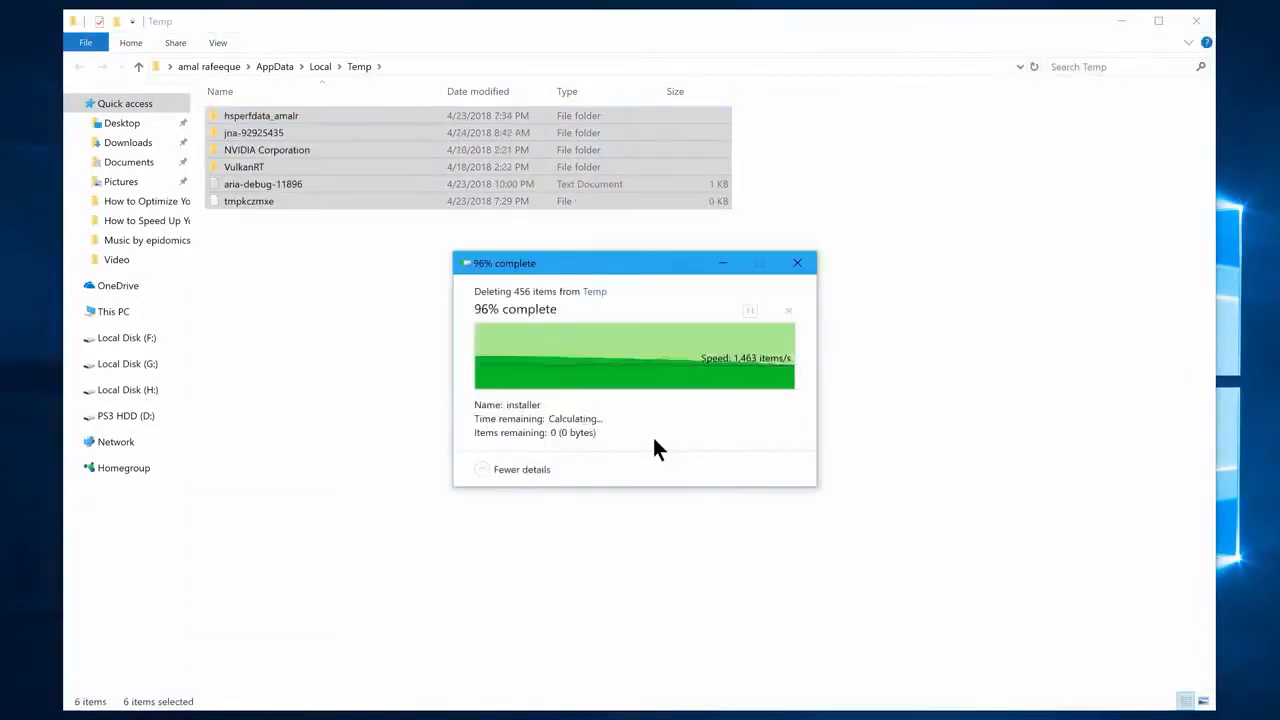
left_click(1196, 18)
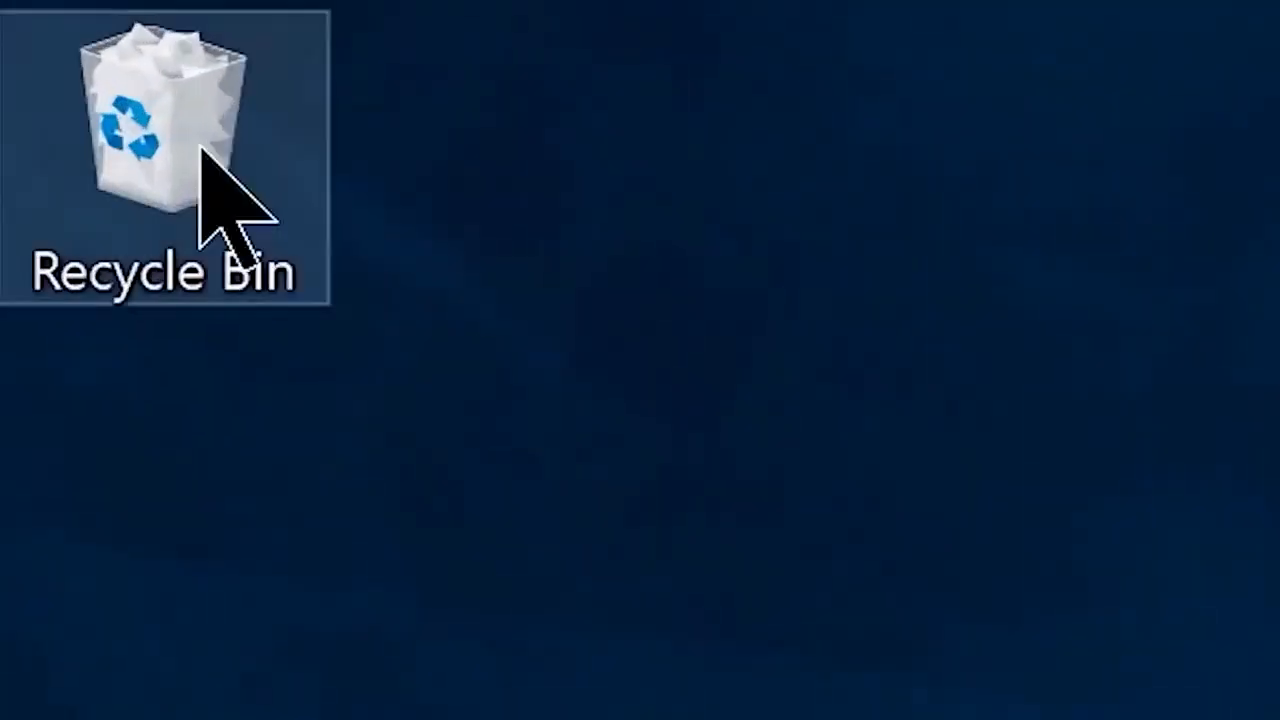
Step: Open the Recycle Bin and permanently delete all items in it
double_click(25, 19)
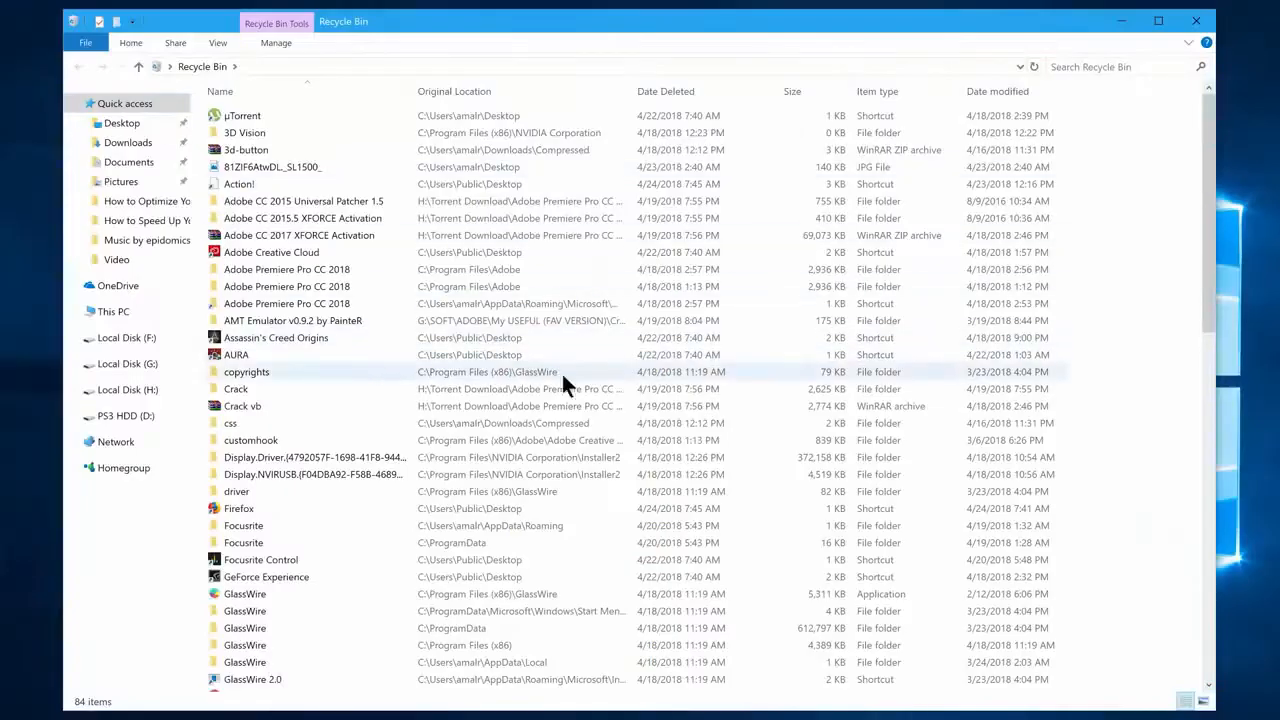
key("ctrl+a")
right_click(626, 380)
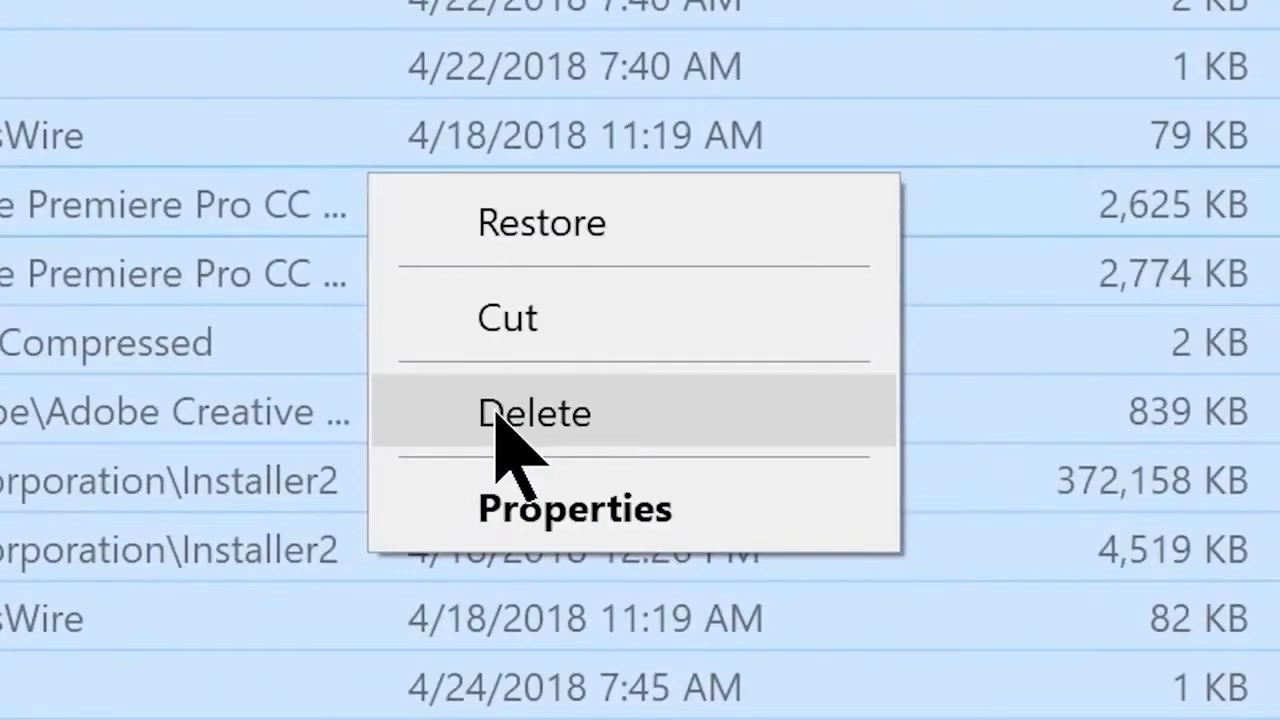
left_click(495, 410)
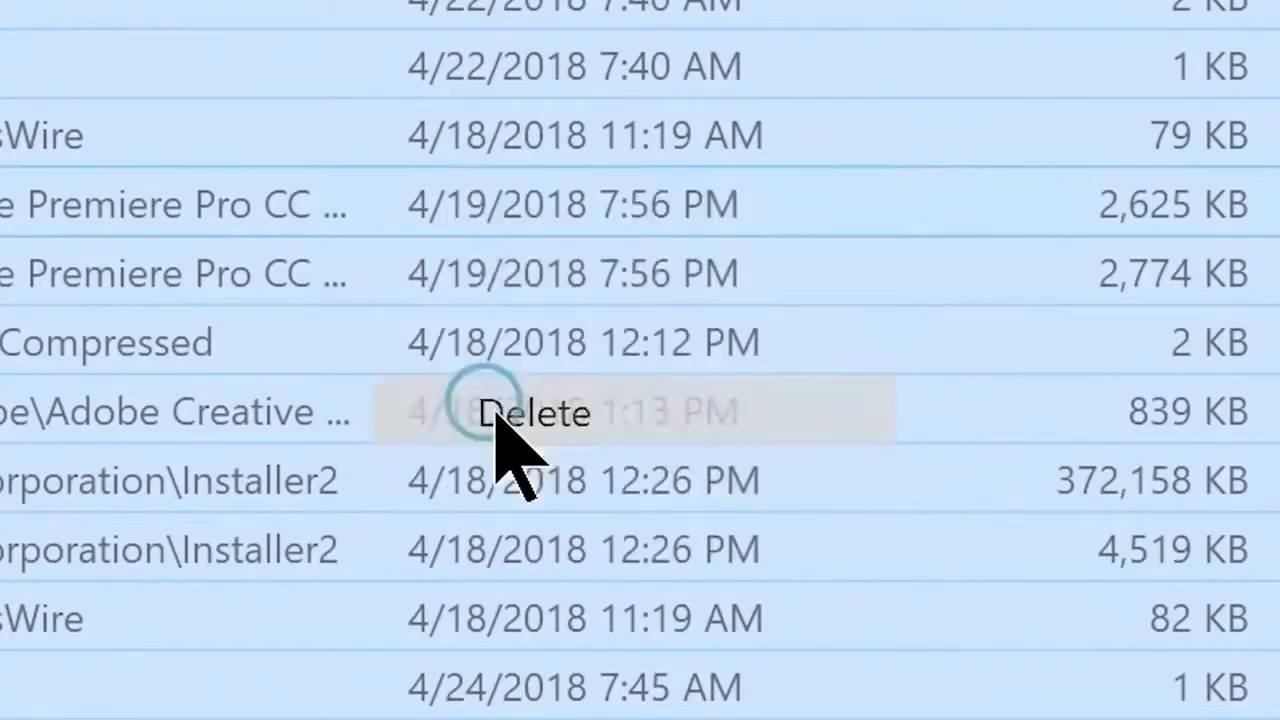
left_click(814, 448)
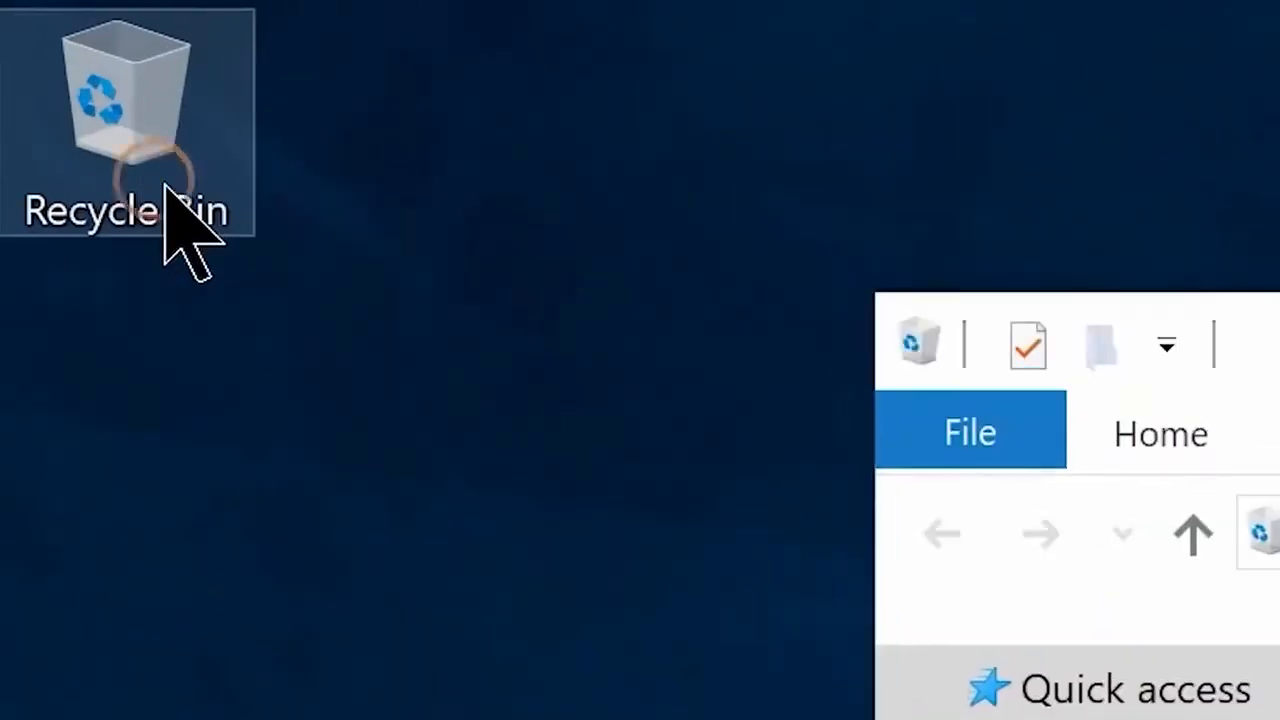
Step: Open the Recycle Bin properties and check the custom maximum size for Local Disk (C:)
right_click(35, 40)
left_click(328, 668)
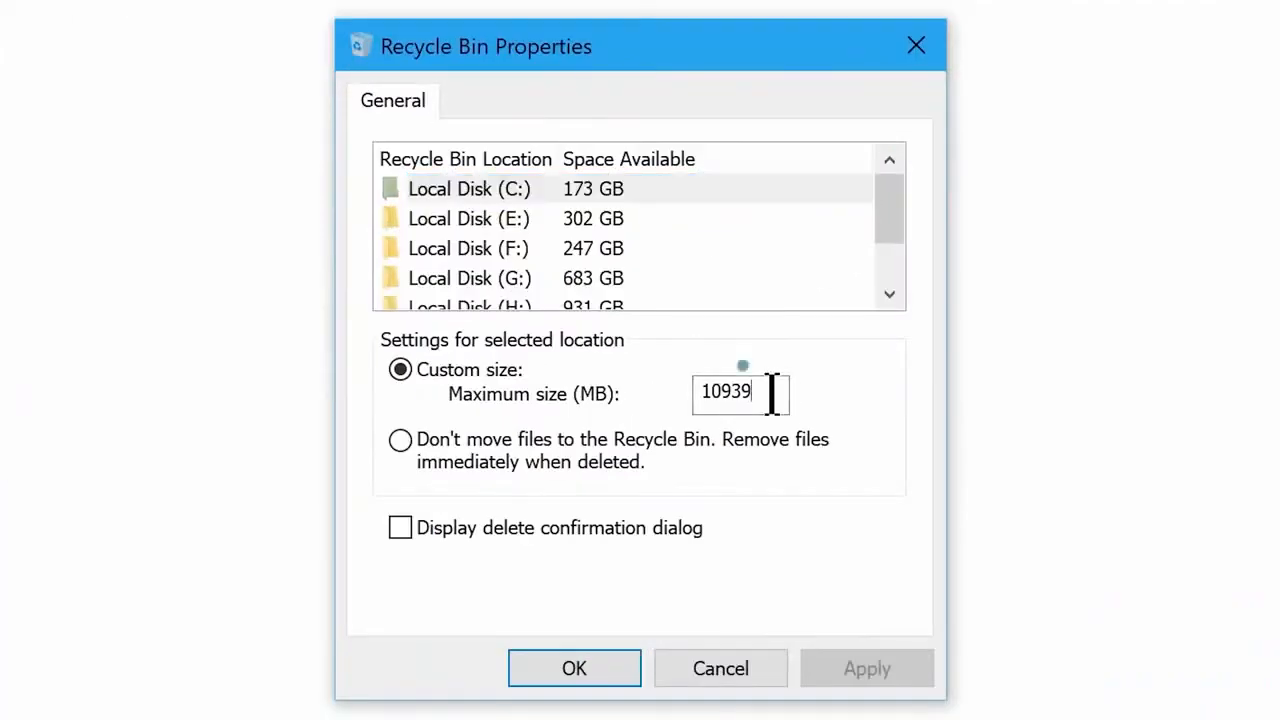
left_click_drag(771, 394, 320, 388)
left_click(507, 190)
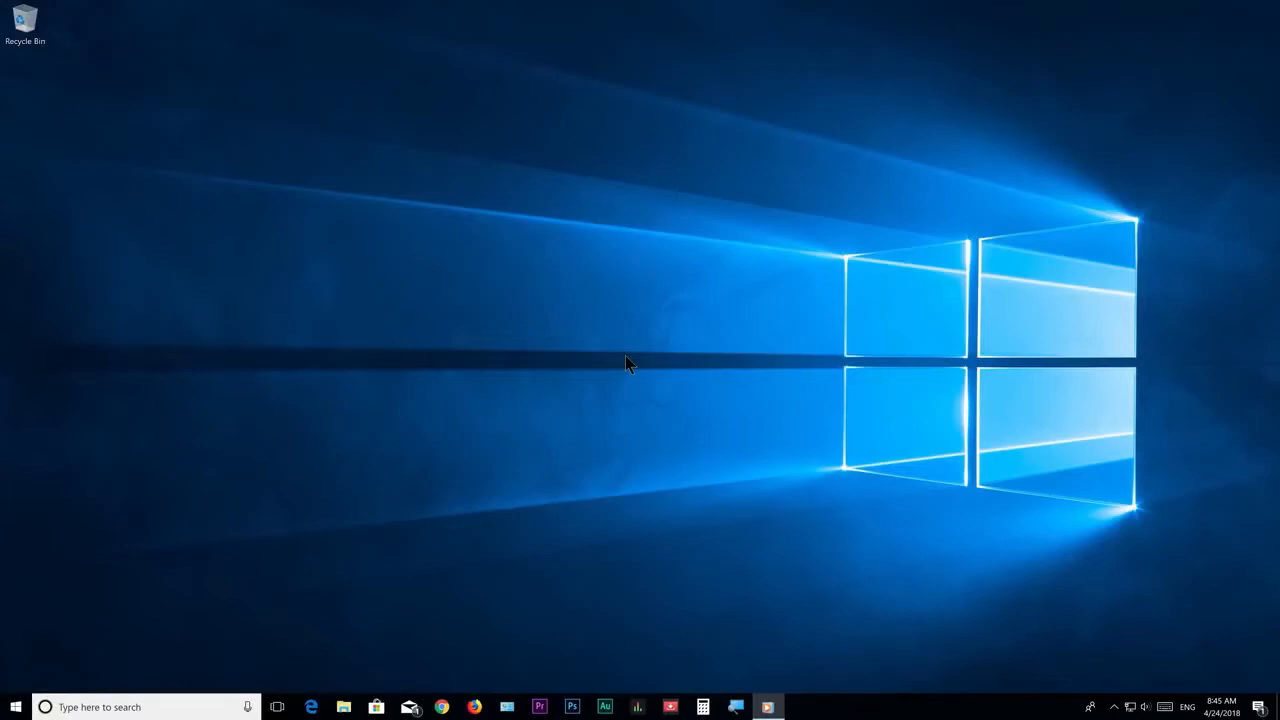
Step: Find and open This PC, open the properties of Local Disk (C:) and launch Disk Cleanup for it
left_click(16, 707)
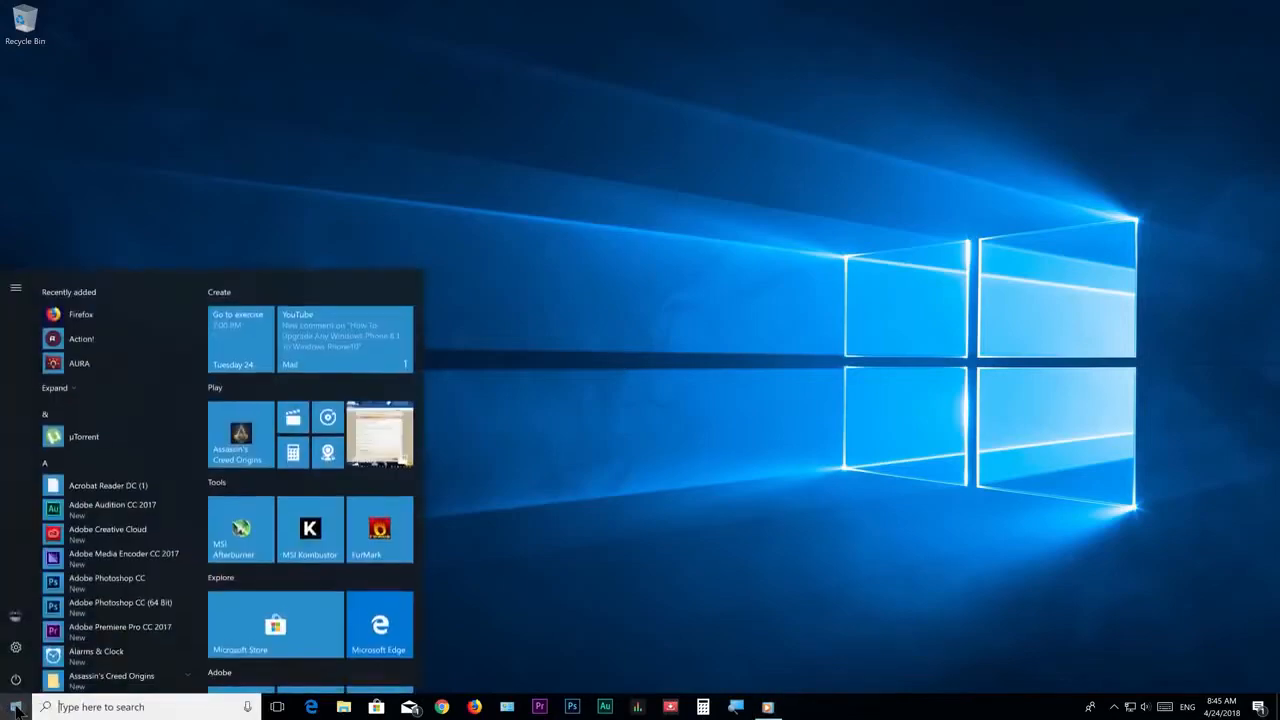
type("This pc")
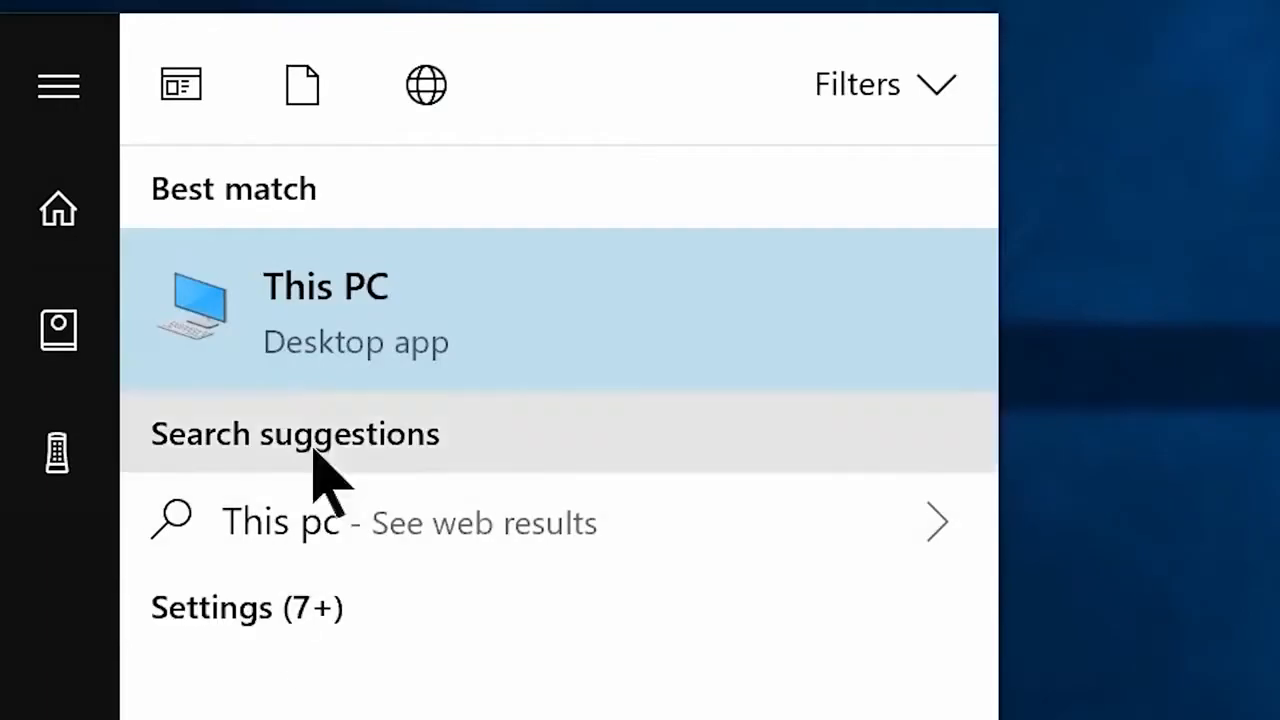
left_click(343, 343)
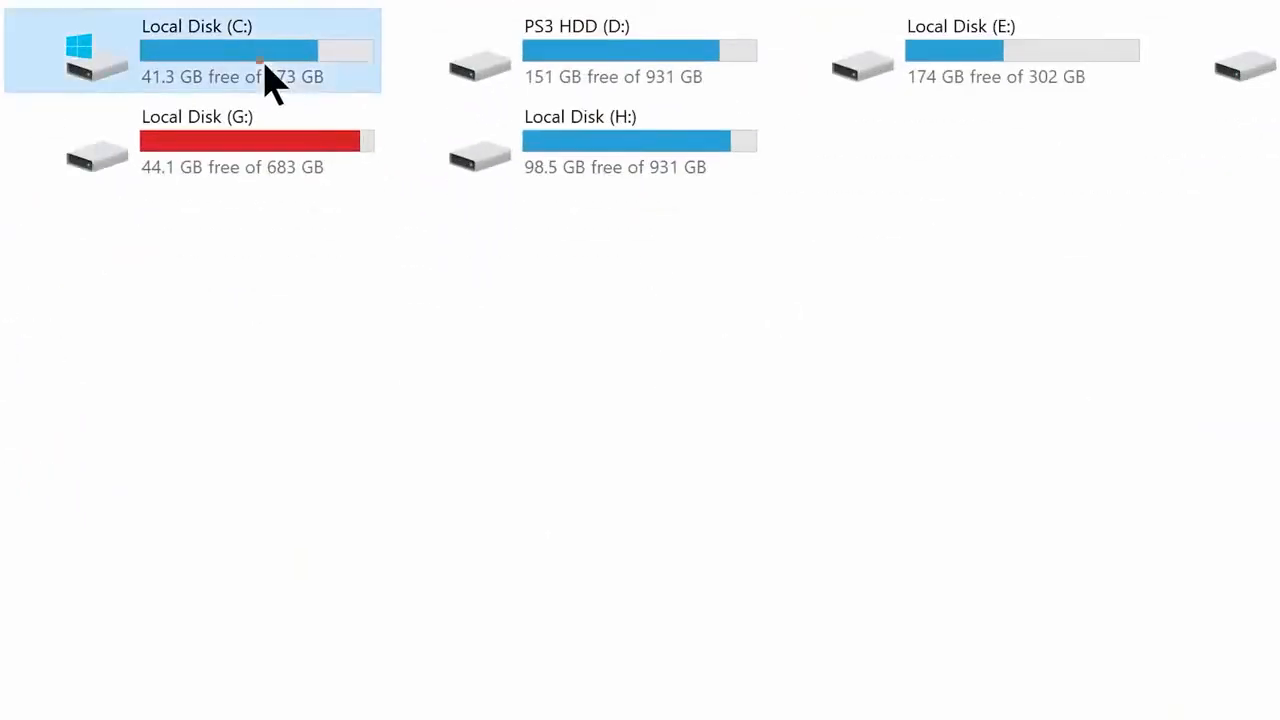
right_click(1242, 50)
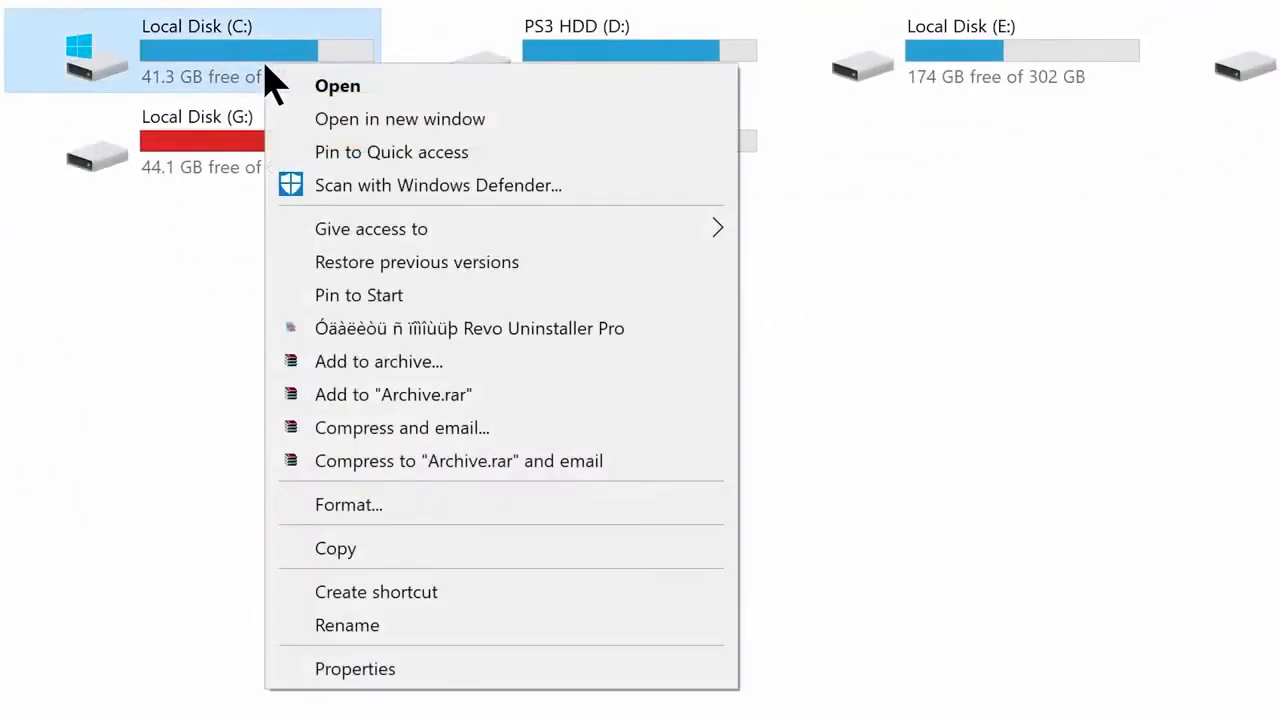
left_click(366, 670)
left_click(458, 109)
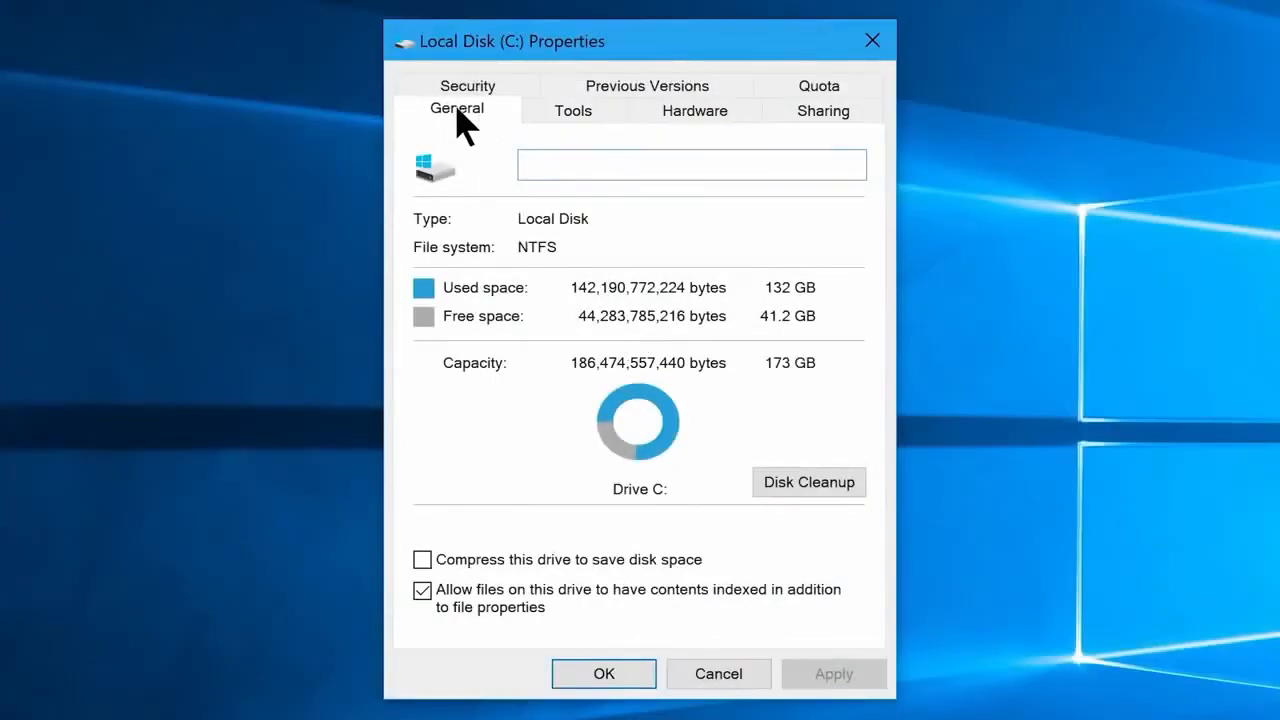
left_click(810, 485)
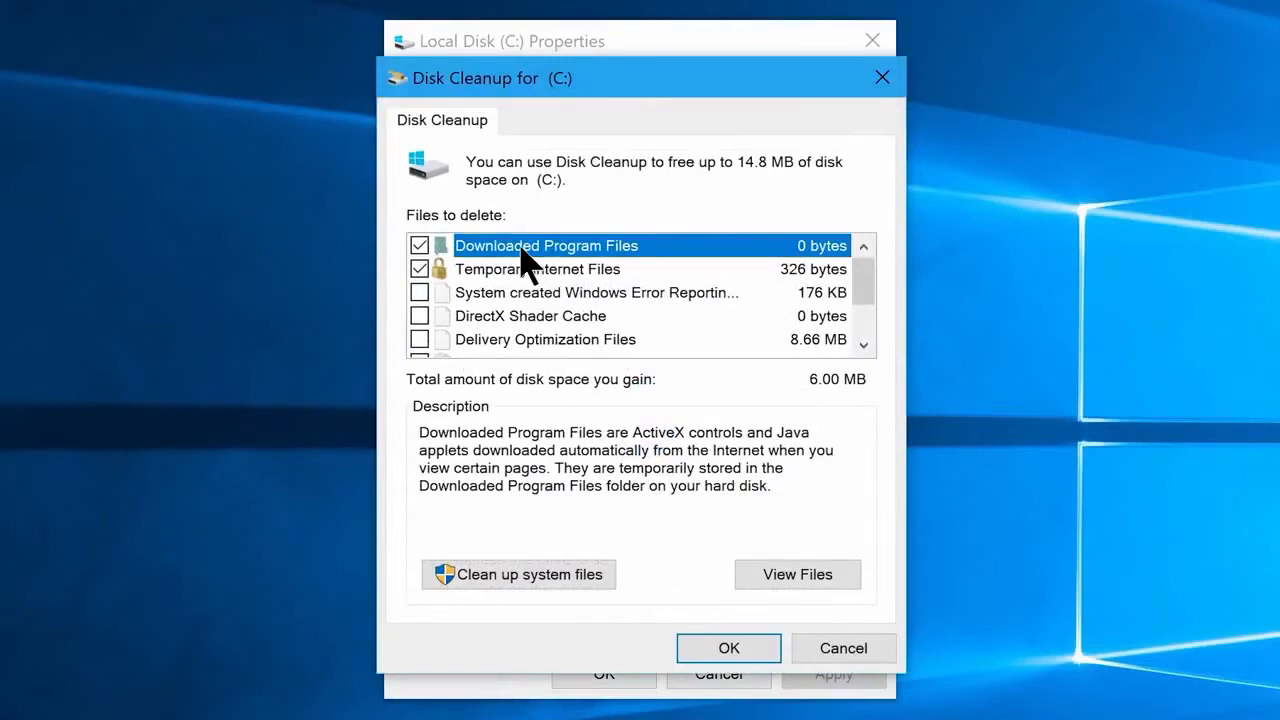
Step: Include system files in the Disk Cleanup of C: and permanently delete the checked files, including Downloaded Program Files and Temporary Internet Files
left_click(515, 269)
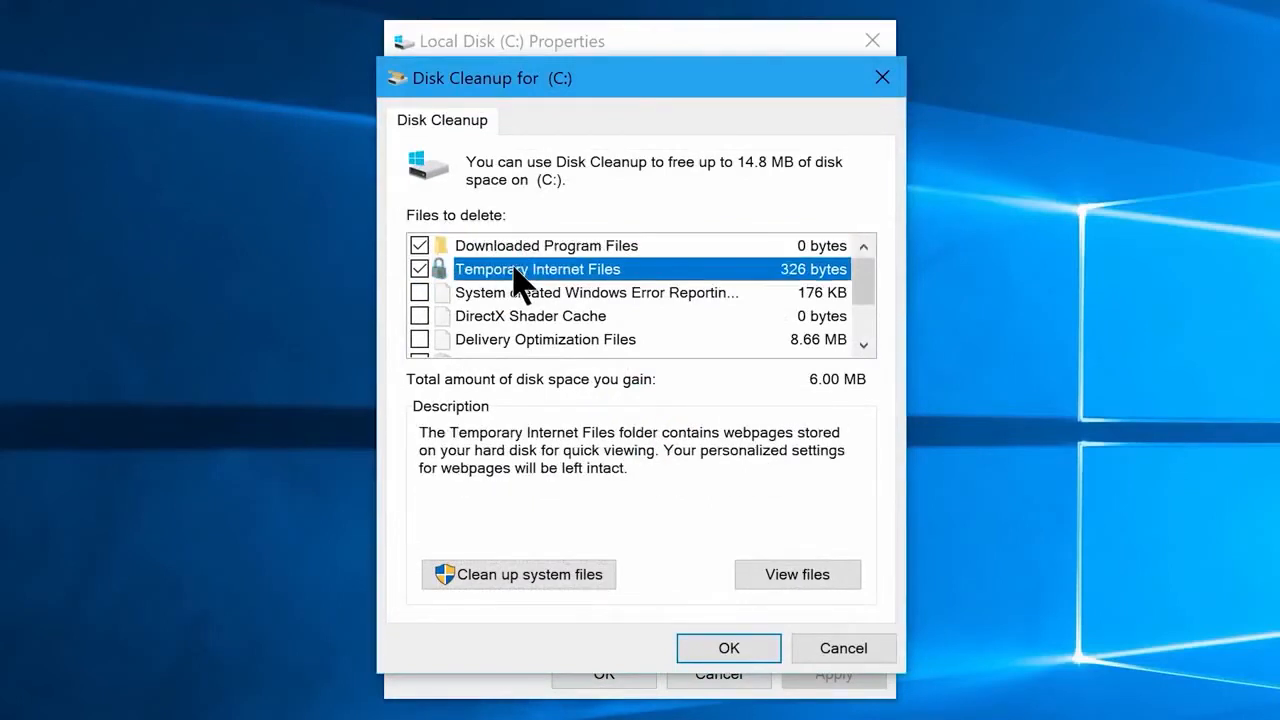
scroll(505, 300, "down", 1)
left_click(486, 340)
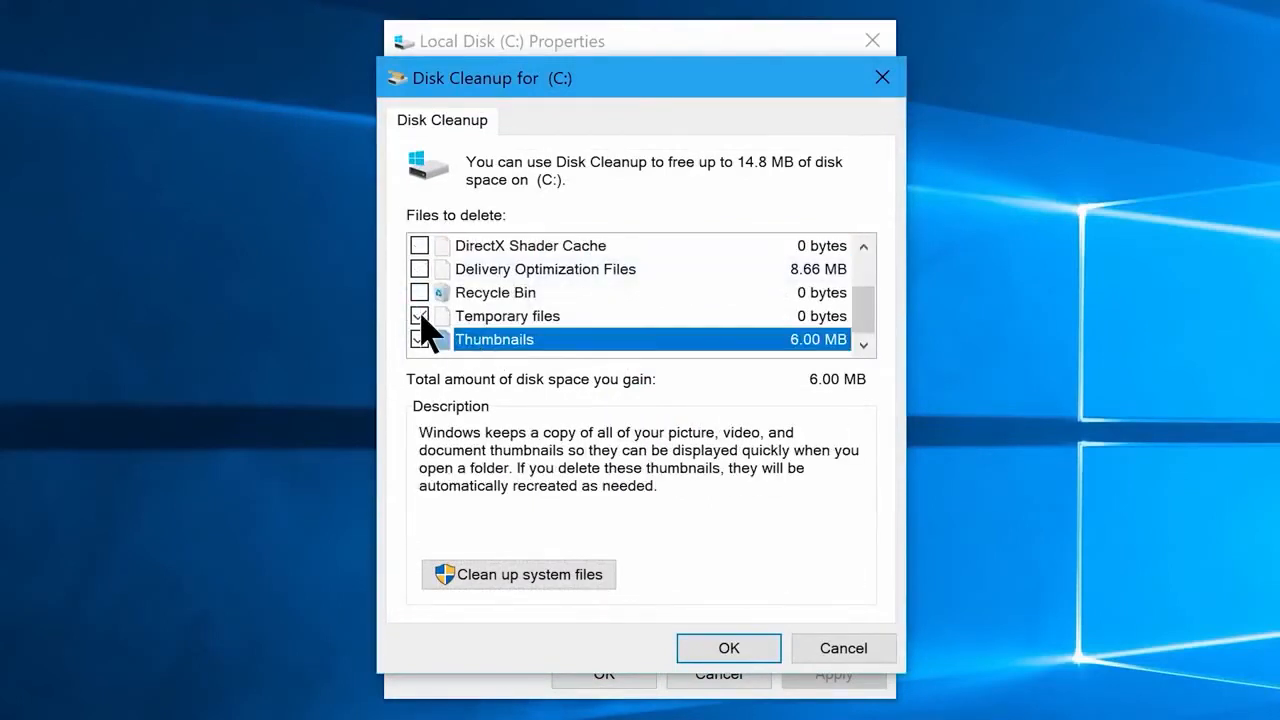
left_click(419, 293)
key("Return")
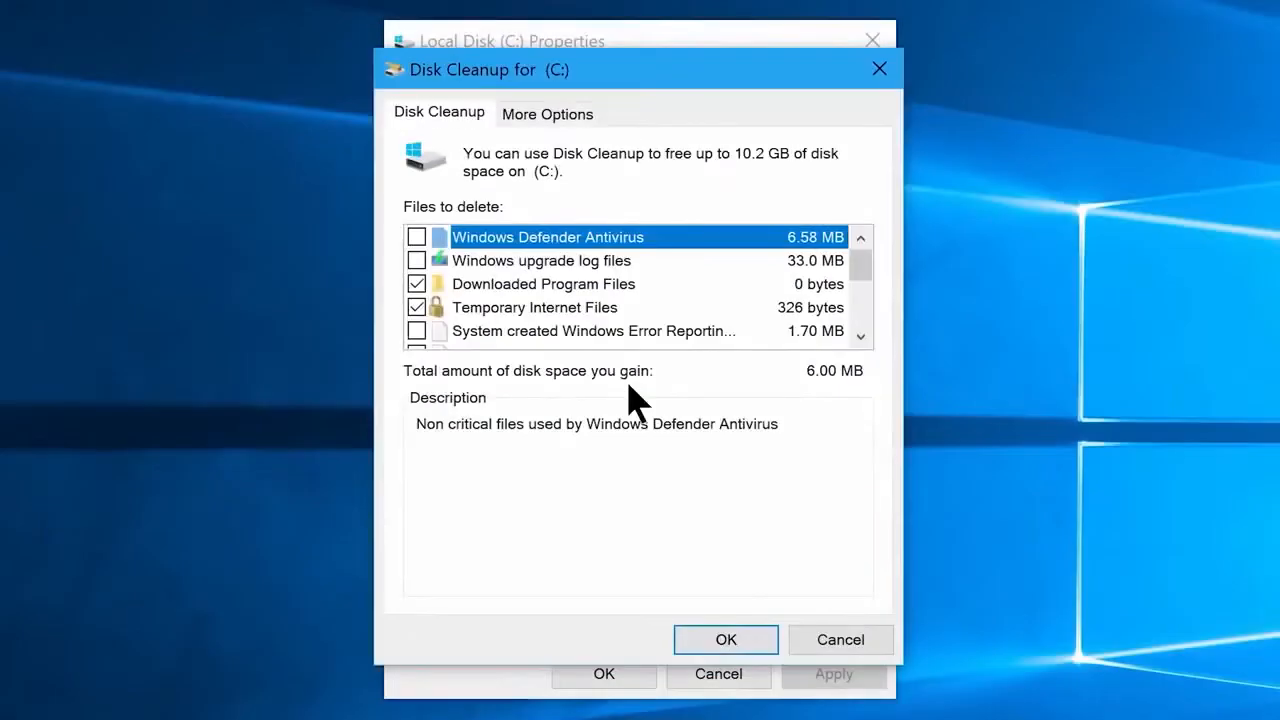
left_click(702, 636)
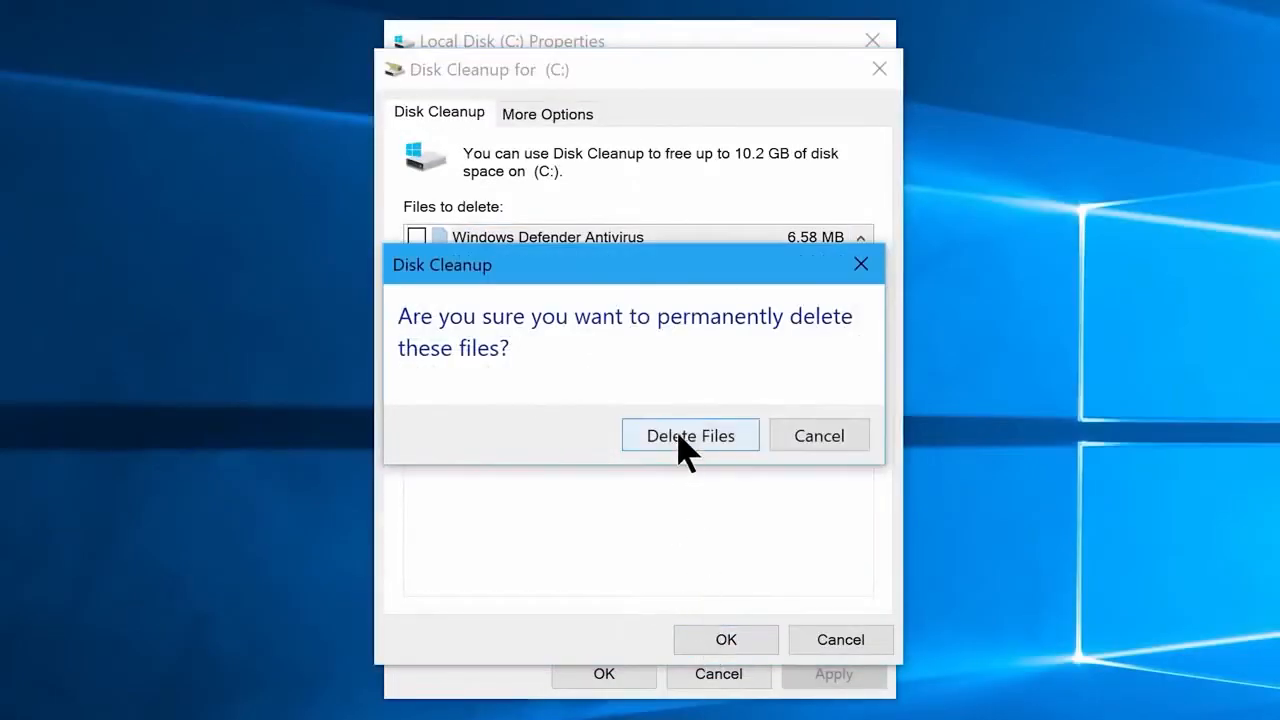
left_click(684, 437)
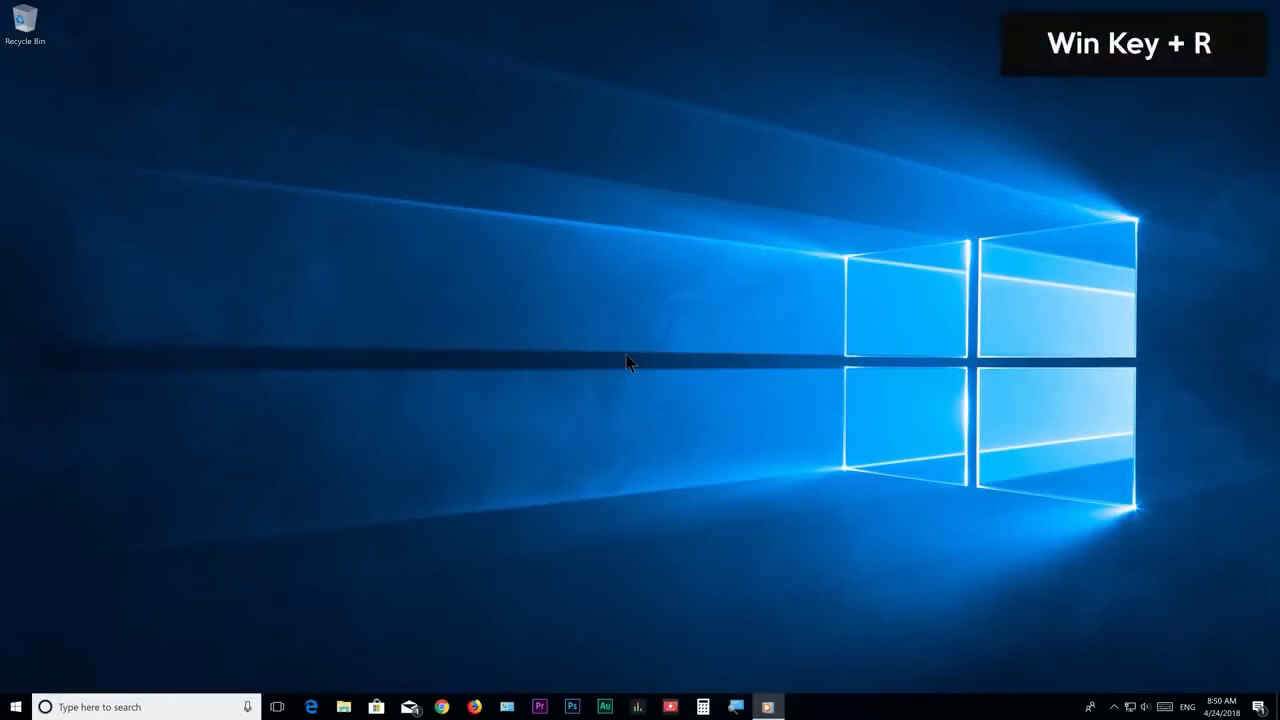
Step: Open the Registry Editor with the Run command "regedit"
key("super+r")
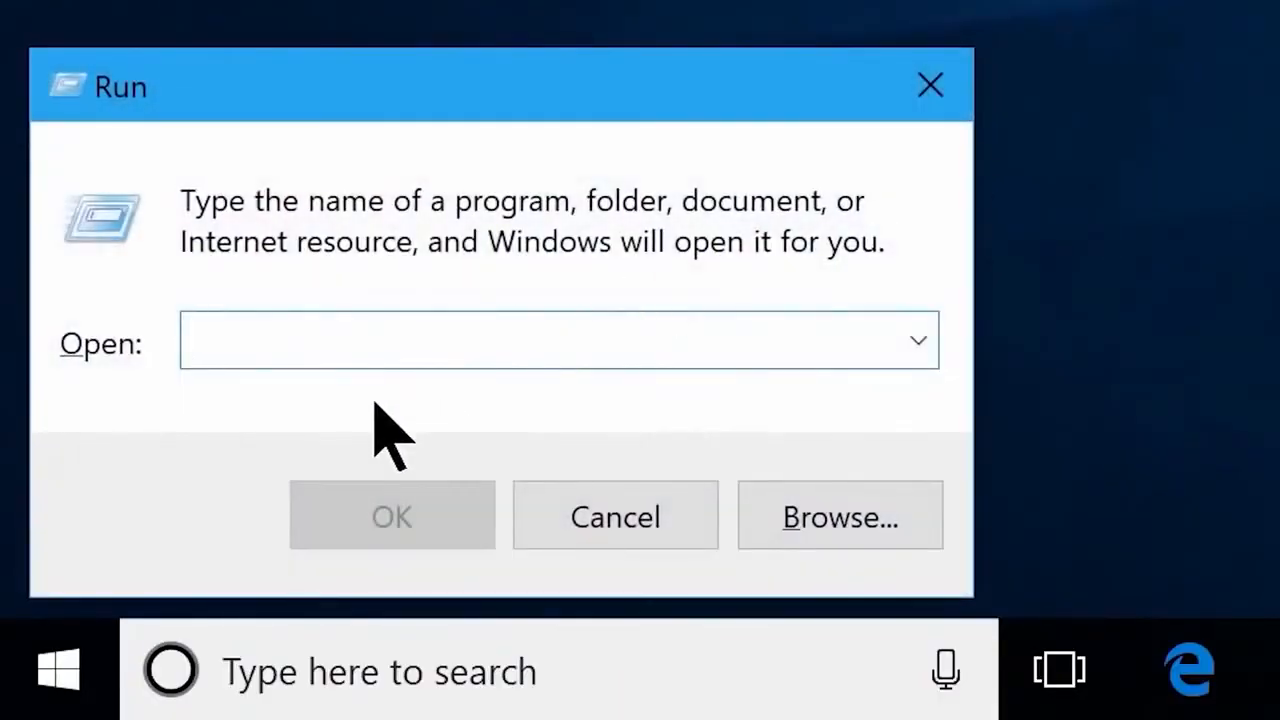
type("regedit")
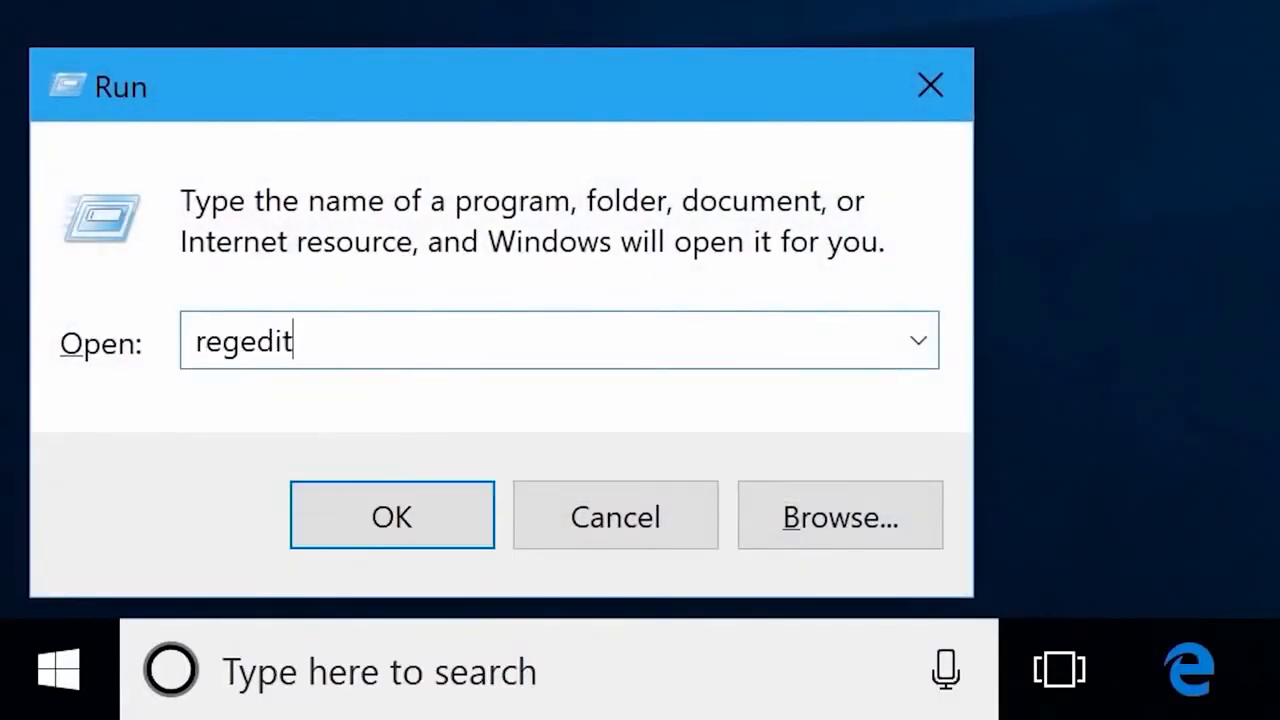
left_click(395, 513)
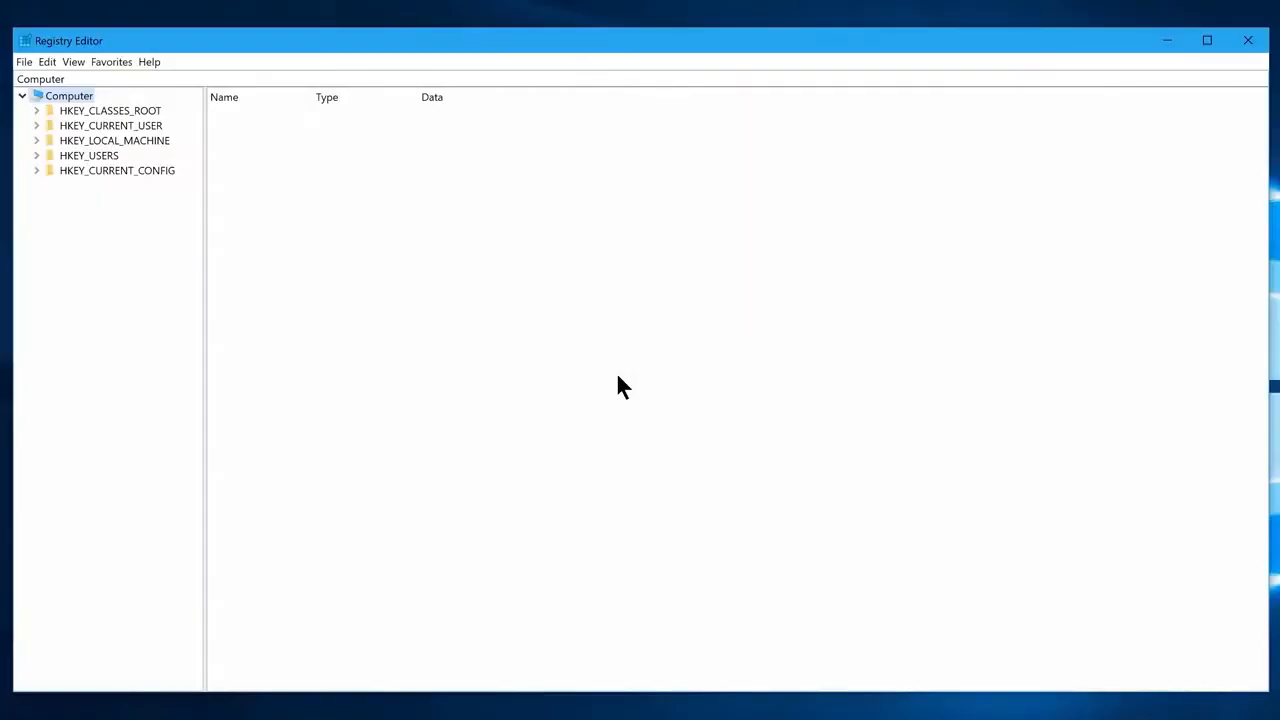
Step: Set the MouseHoverTime value to 10 in the registry key HKEY_CURRENT_USER\Control Panel\Mouse
left_click(36, 125)
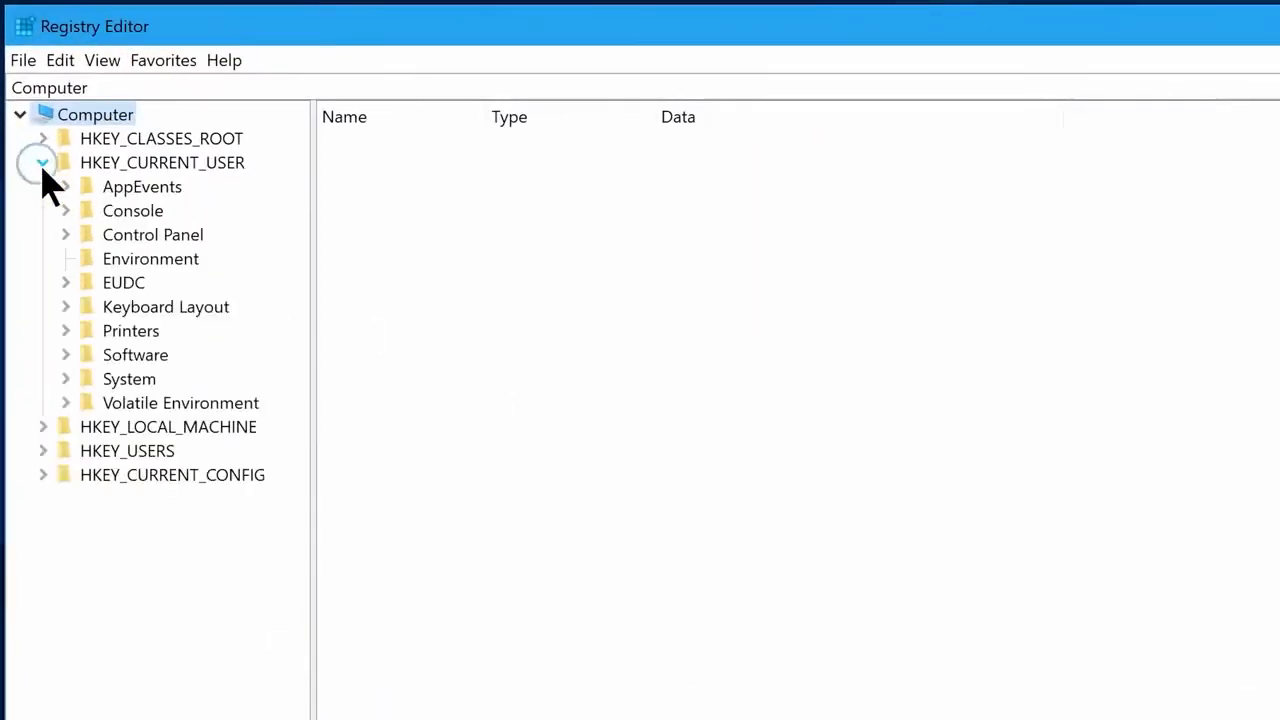
double_click(122, 236)
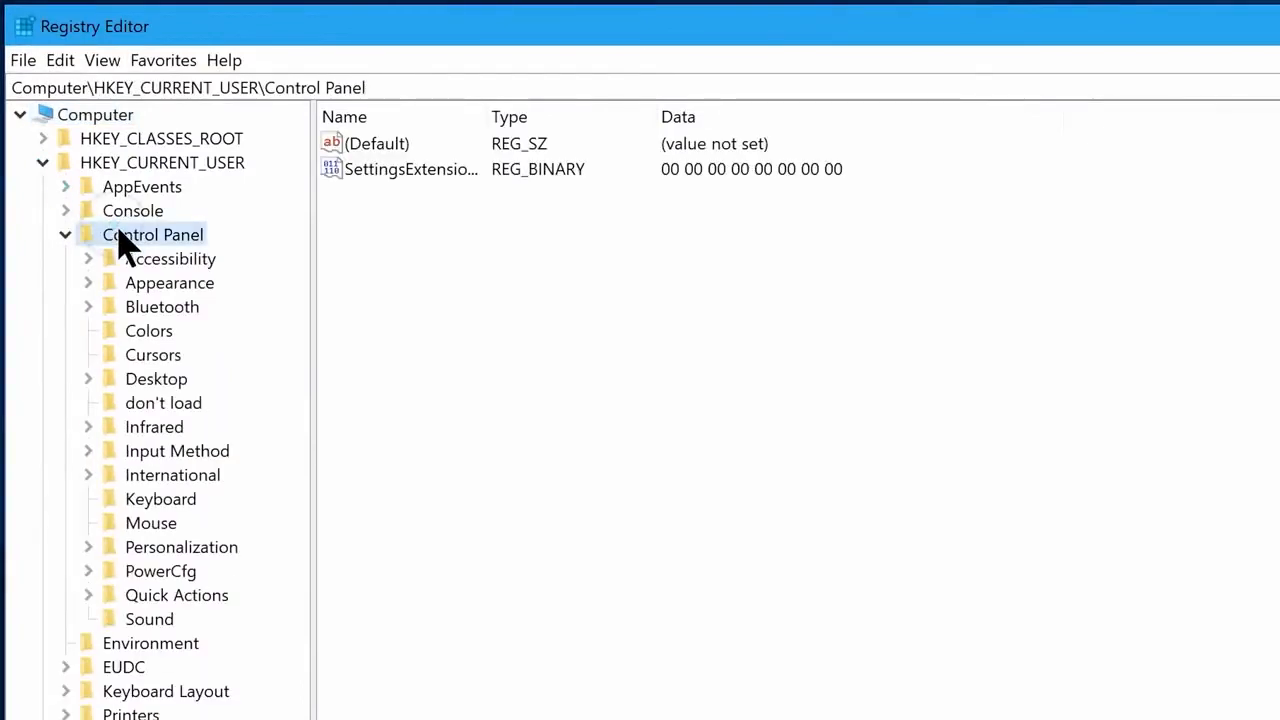
left_click(151, 523)
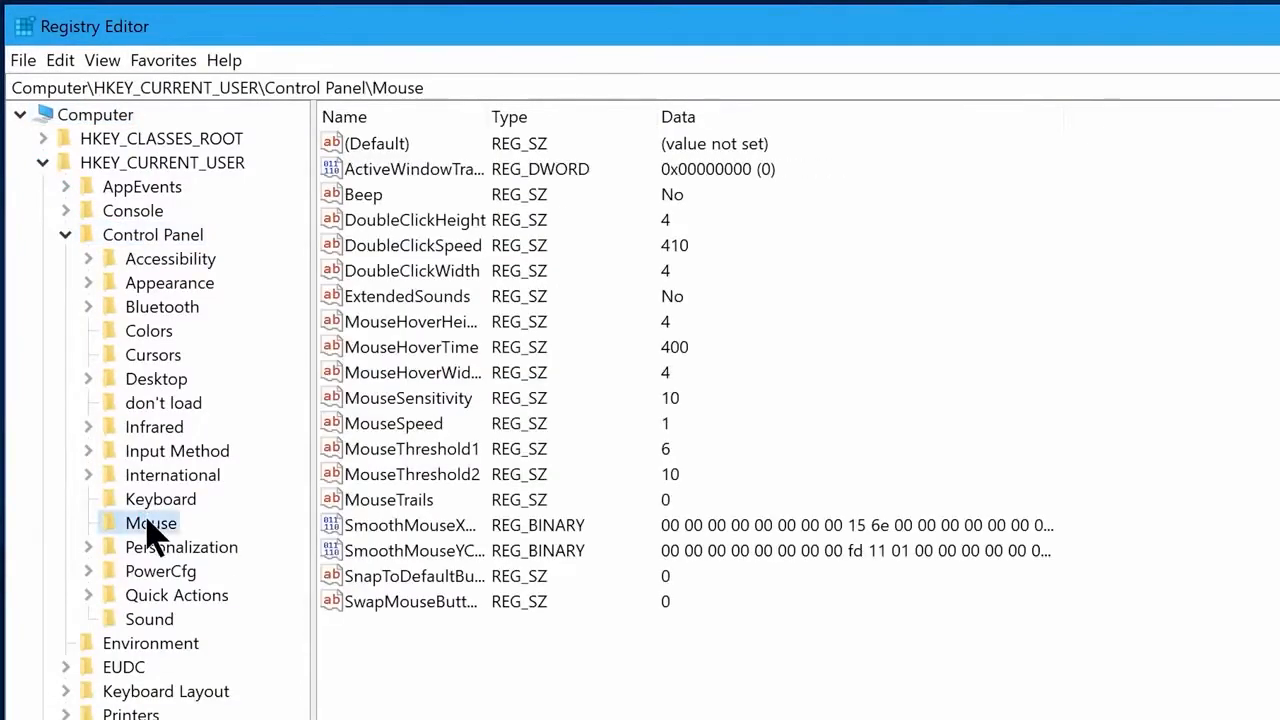
double_click(406, 347)
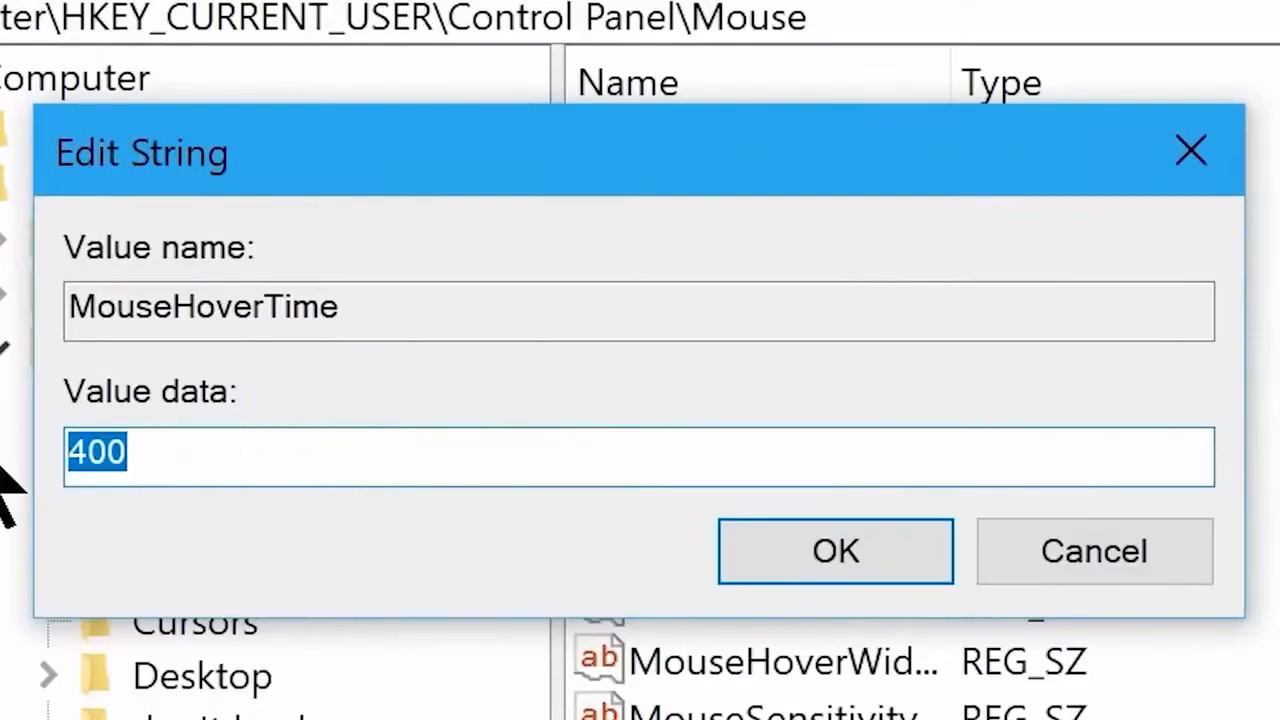
type("10")
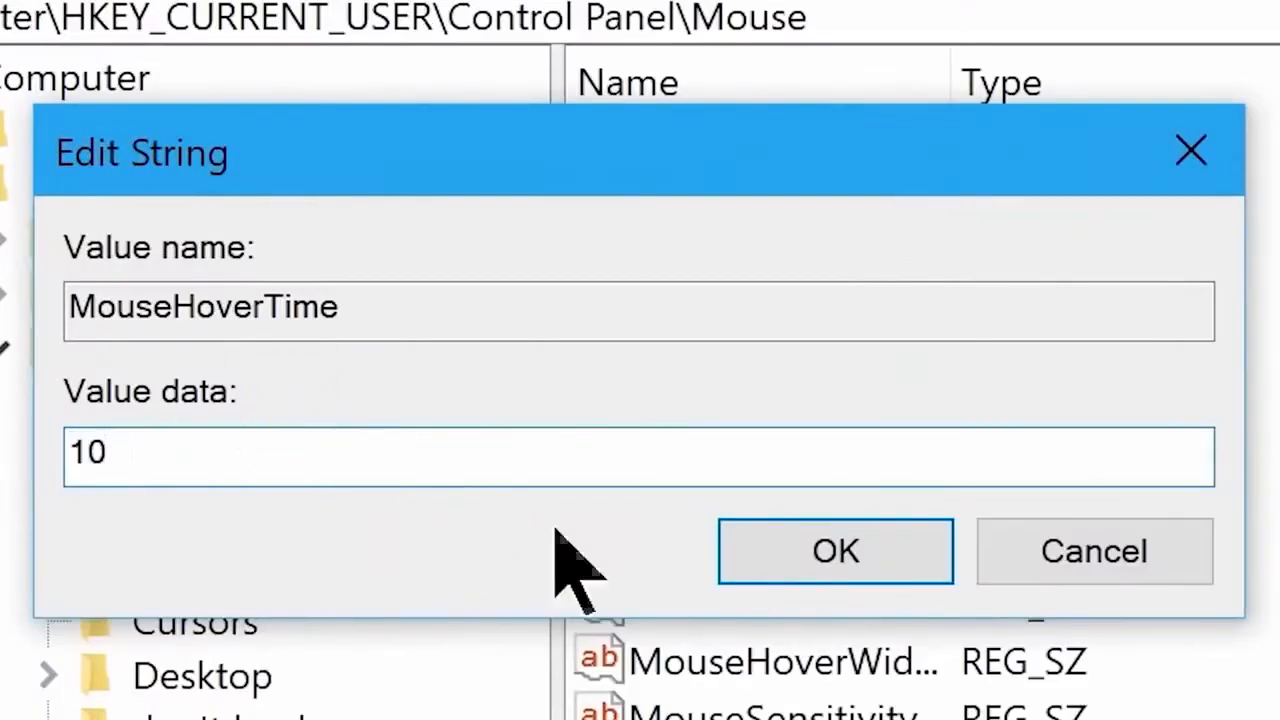
left_click(828, 552)
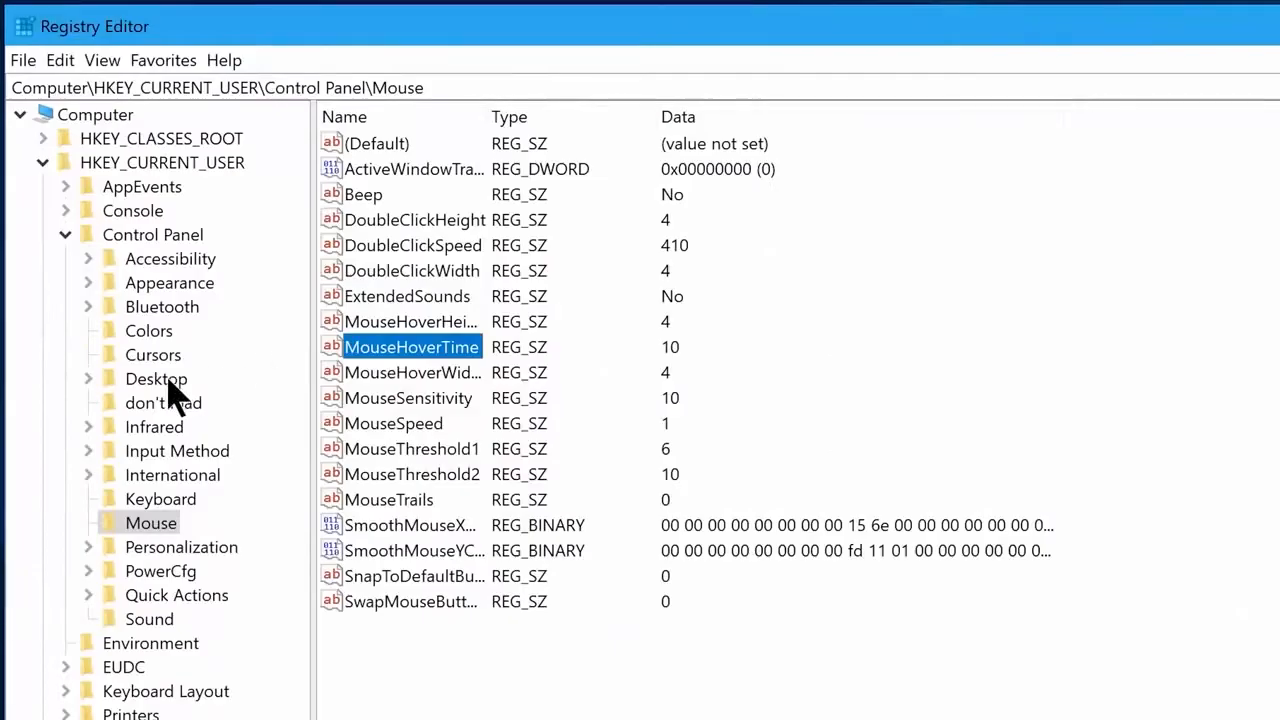
Step: Set the MenuShowDelay value to 10 in the registry key HKEY_CURRENT_USER\Control Panel\Desktop
left_click(160, 381)
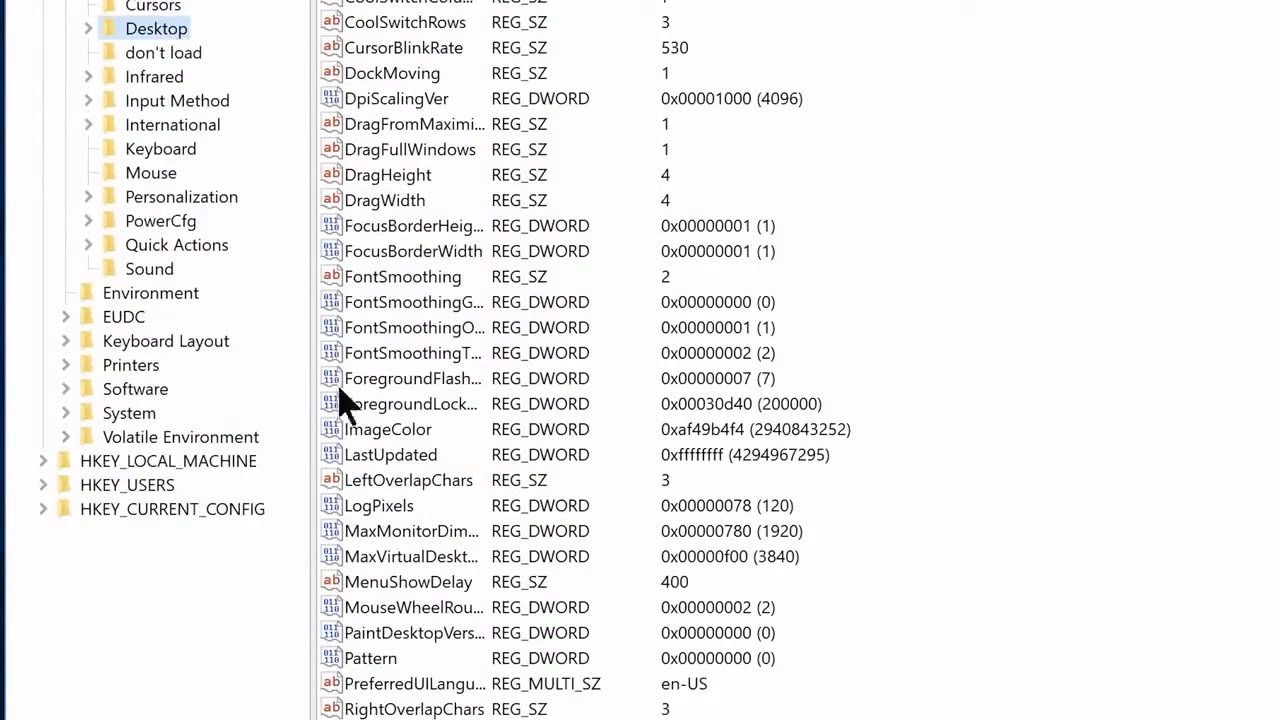
left_click(390, 584)
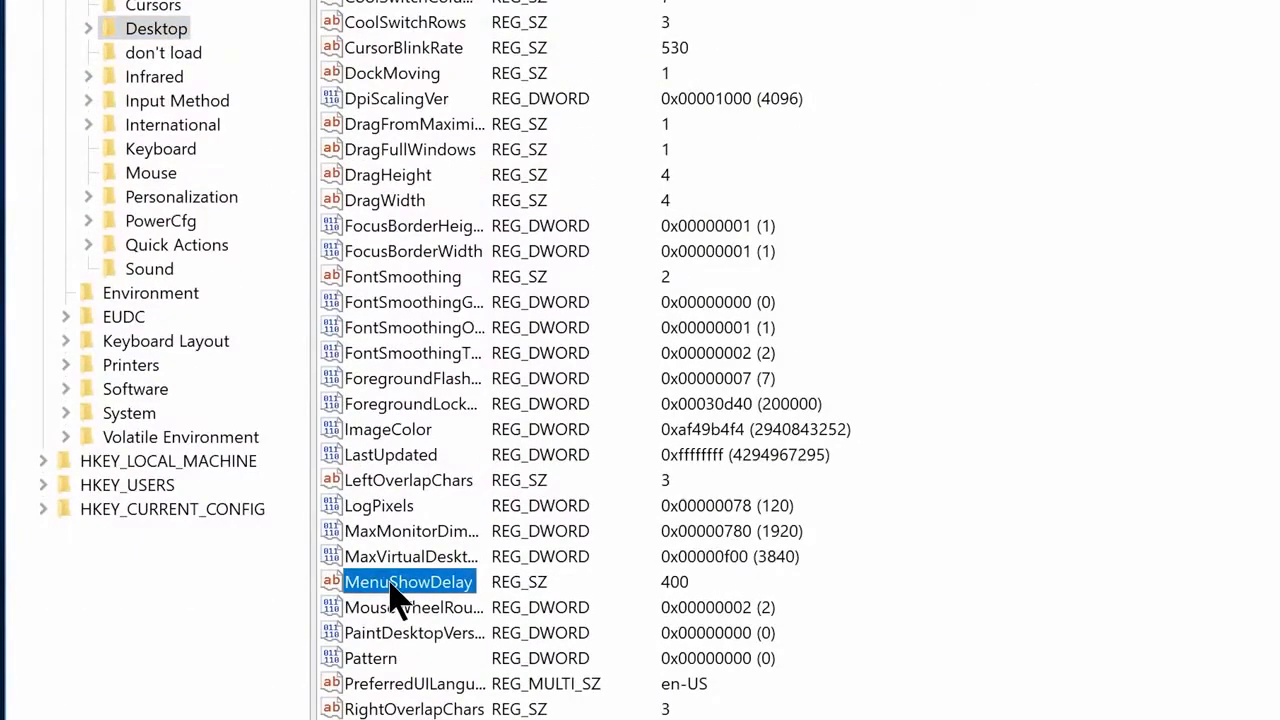
double_click(393, 590)
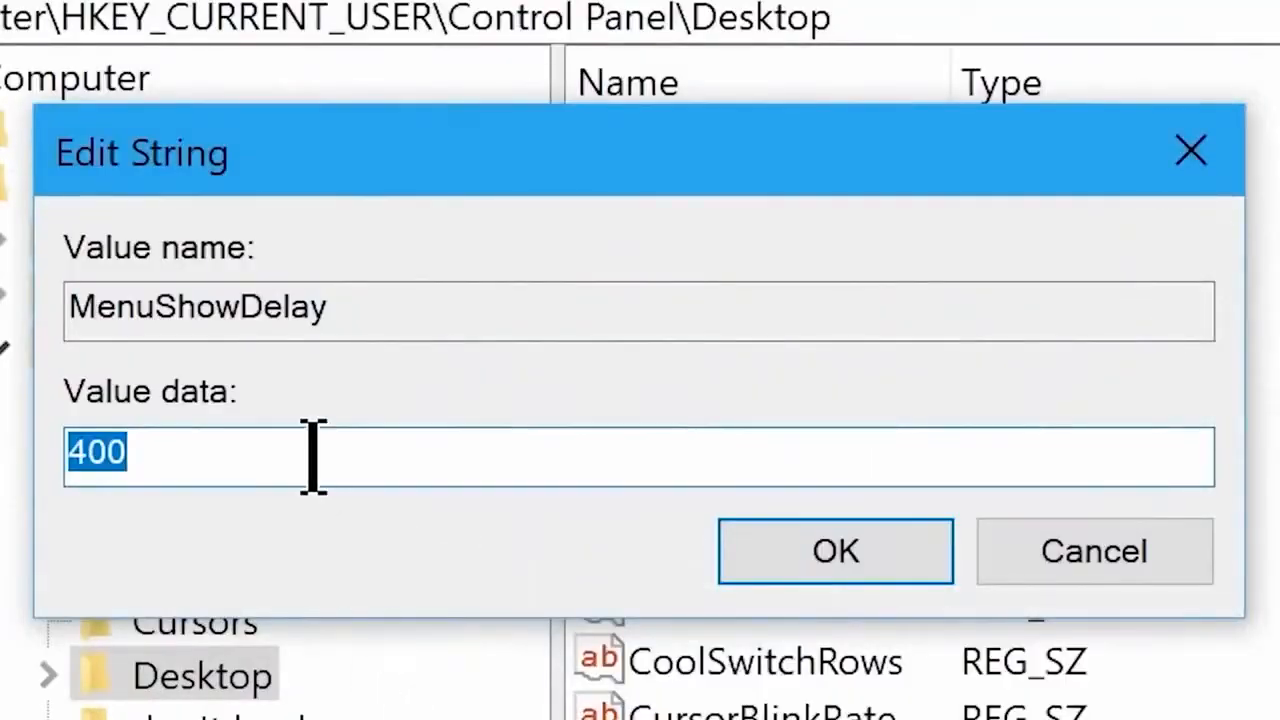
type("10")
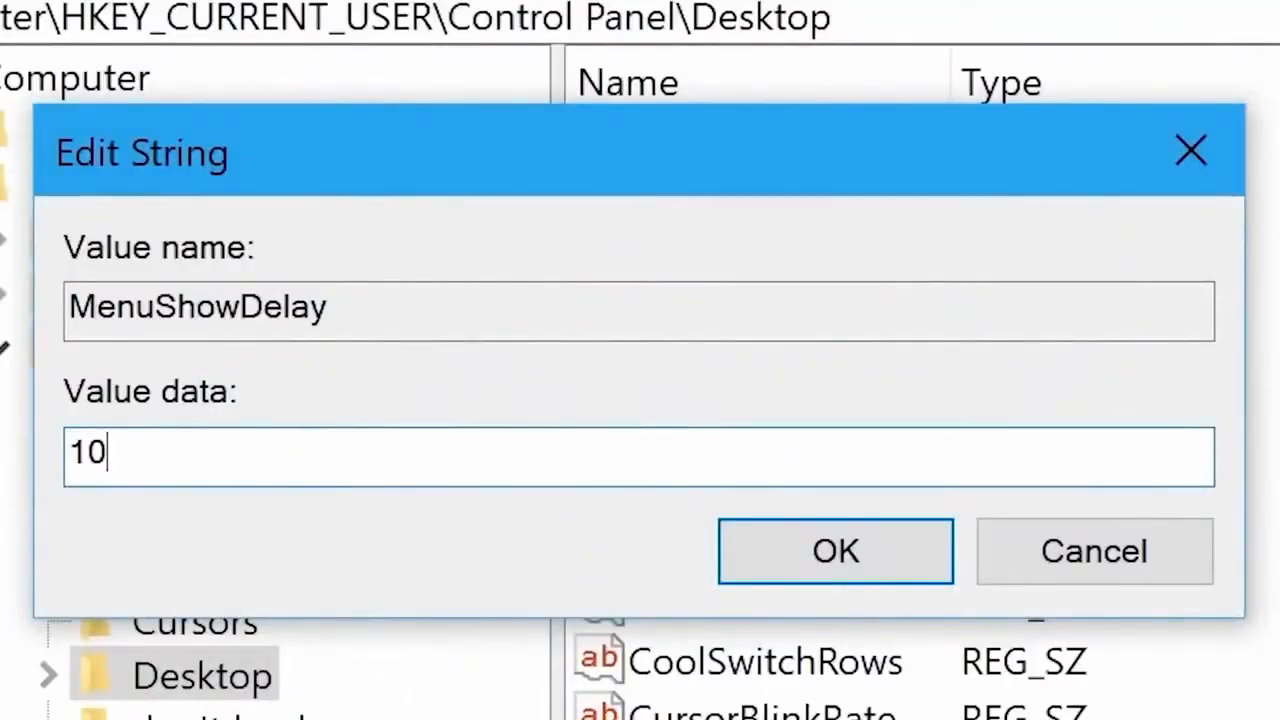
left_click(808, 553)
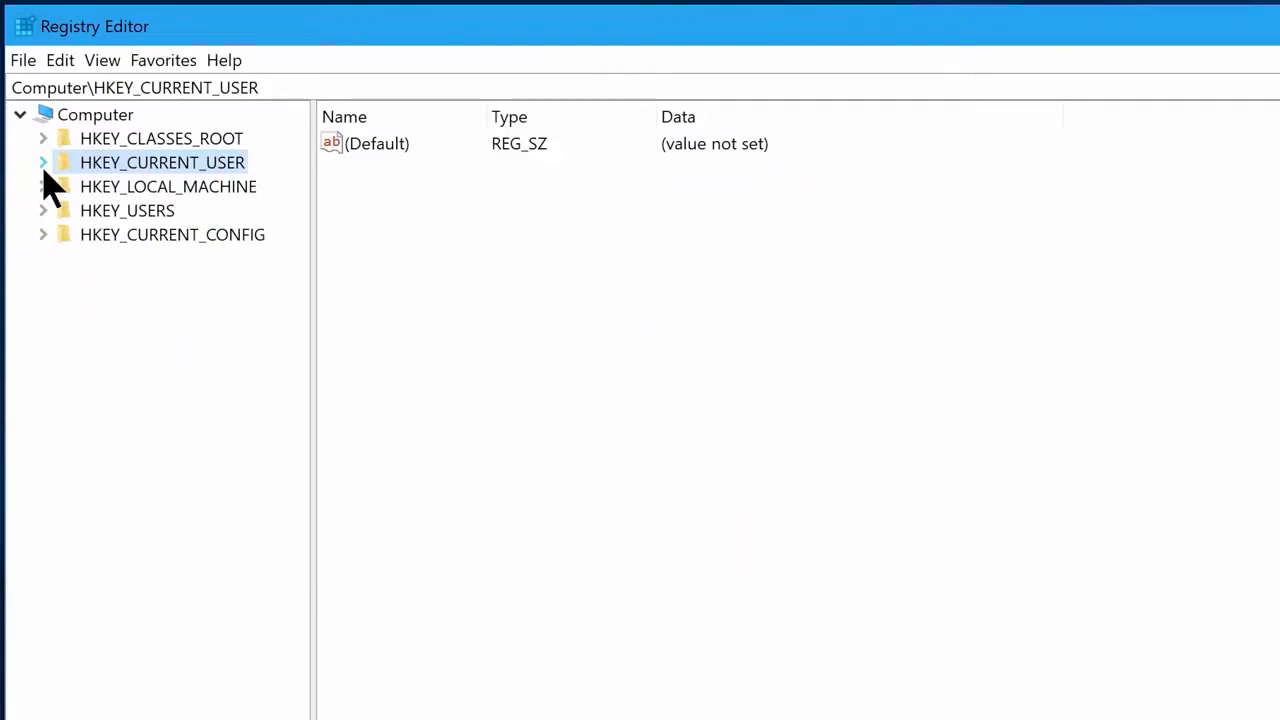
Step: Open the registry key HKEY_LOCAL_MACHINE\SOFTWARE\Microsoft\Windows NT\CurrentVersion\Multimedia\SystemProfile
left_click(43, 186)
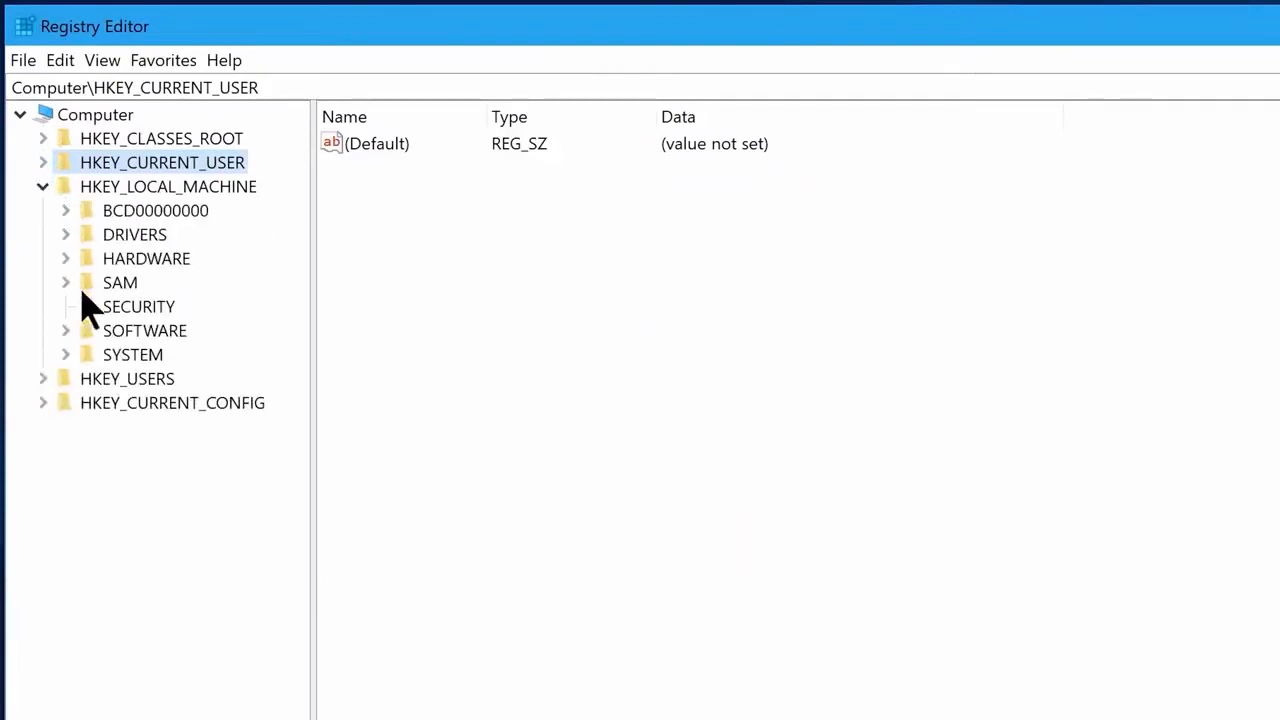
left_click(67, 330)
left_click(89, 645)
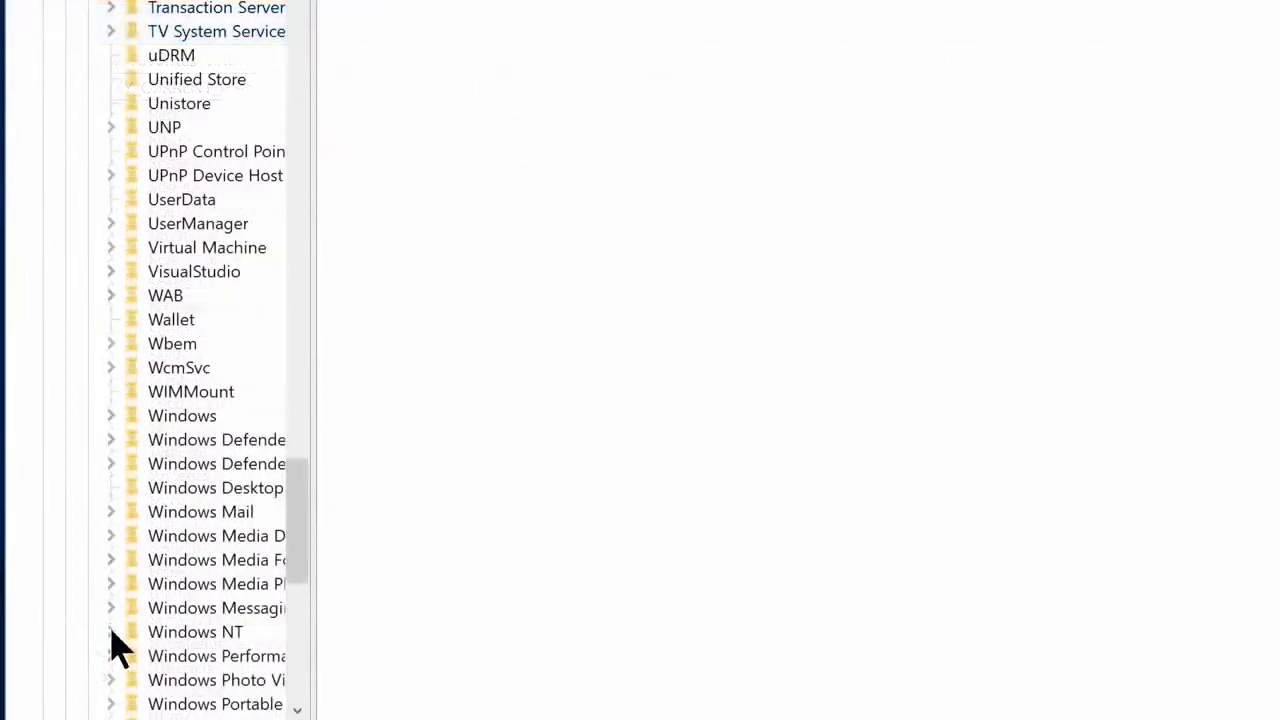
left_click(111, 633)
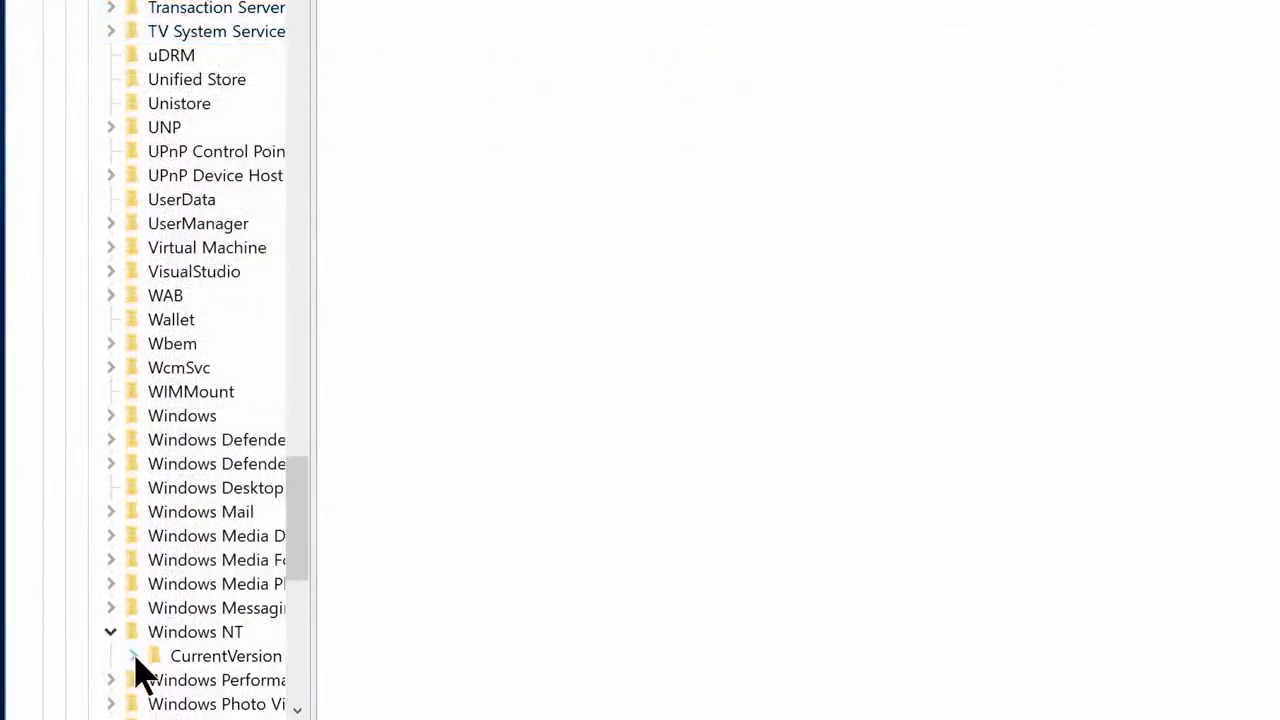
left_click(135, 657)
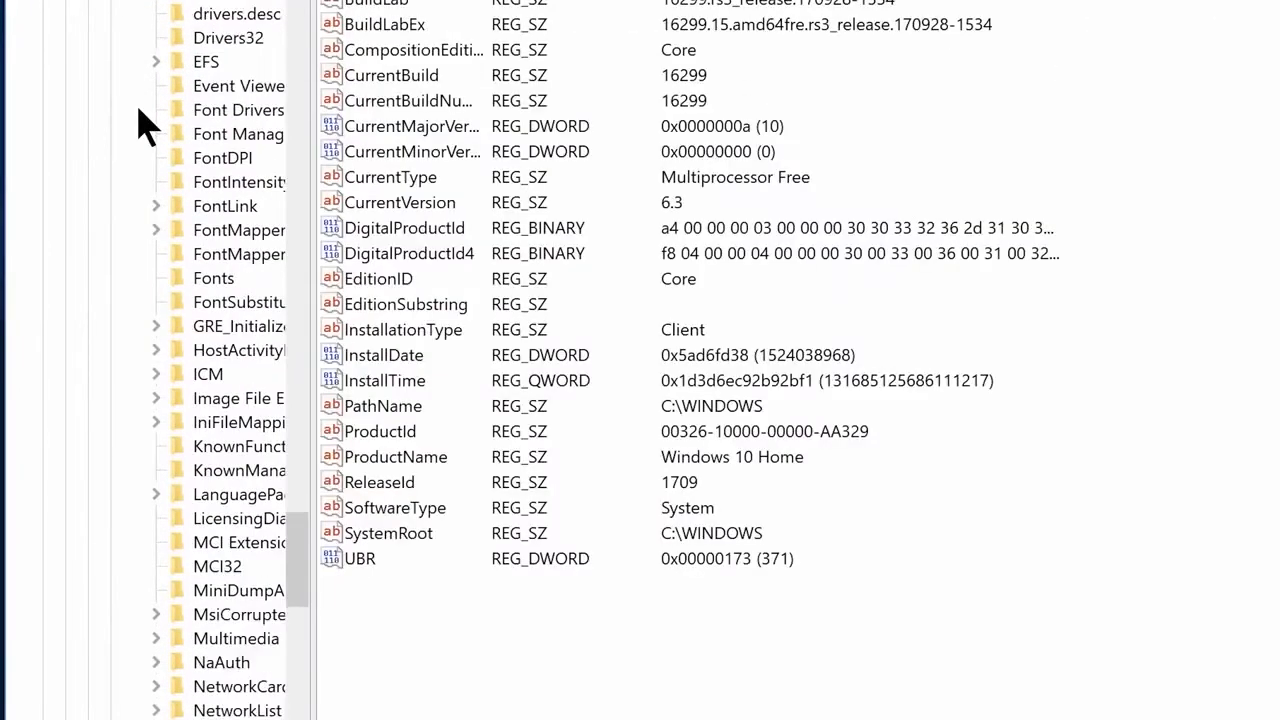
left_click(155, 639)
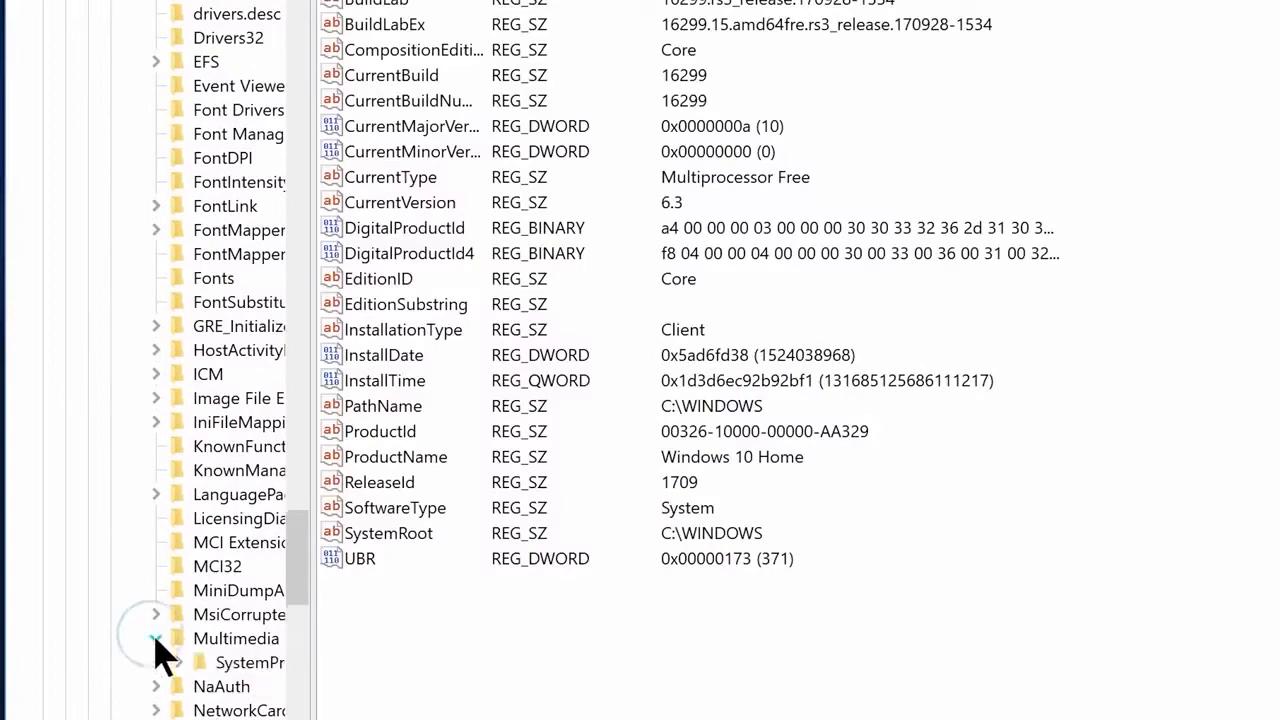
double_click(214, 664)
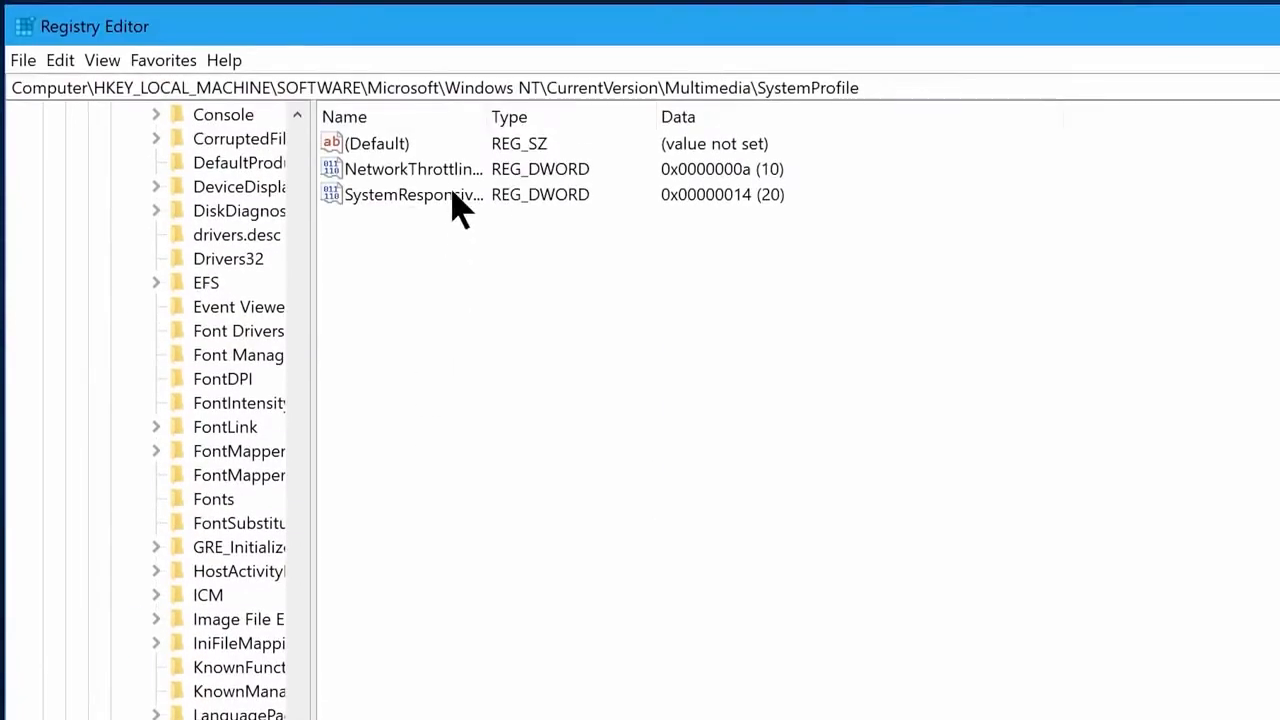
Step: Set the SystemResponsiveness DWORD value of the SystemProfile key to 0 with hexadecimal base
double_click(453, 195)
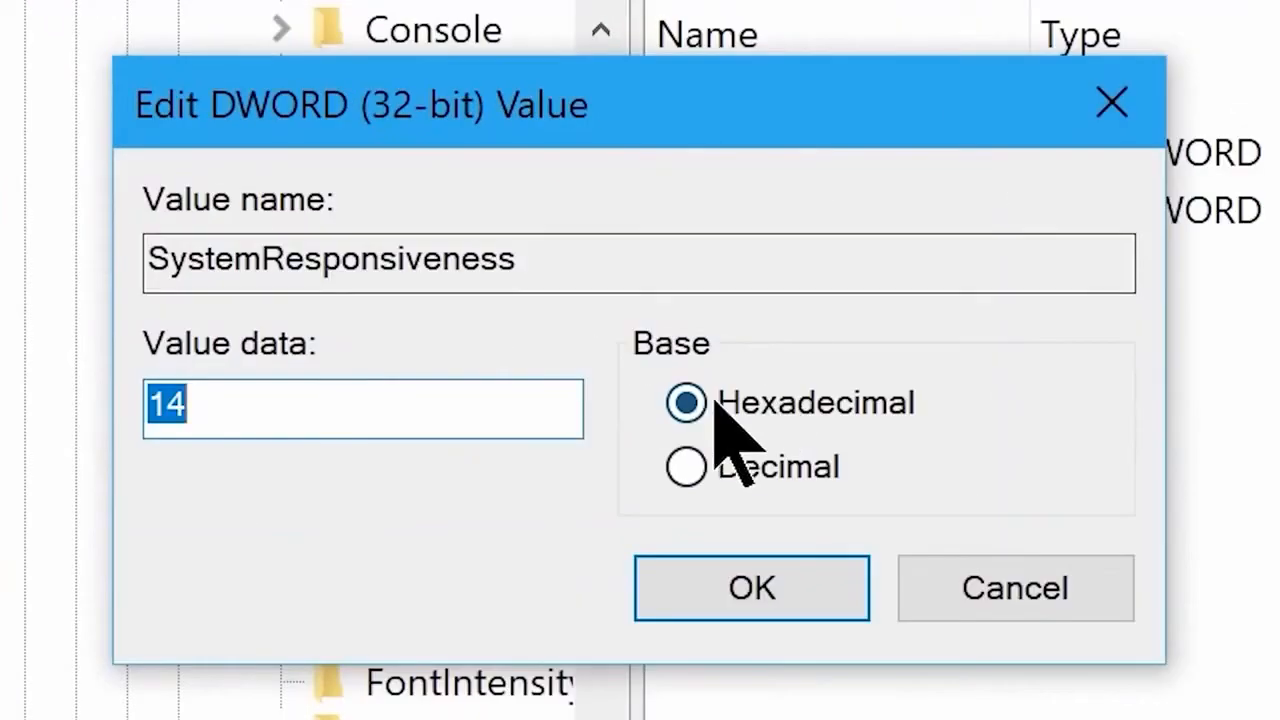
left_click(338, 279)
double_click(226, 281)
type("0")
left_click(749, 592)
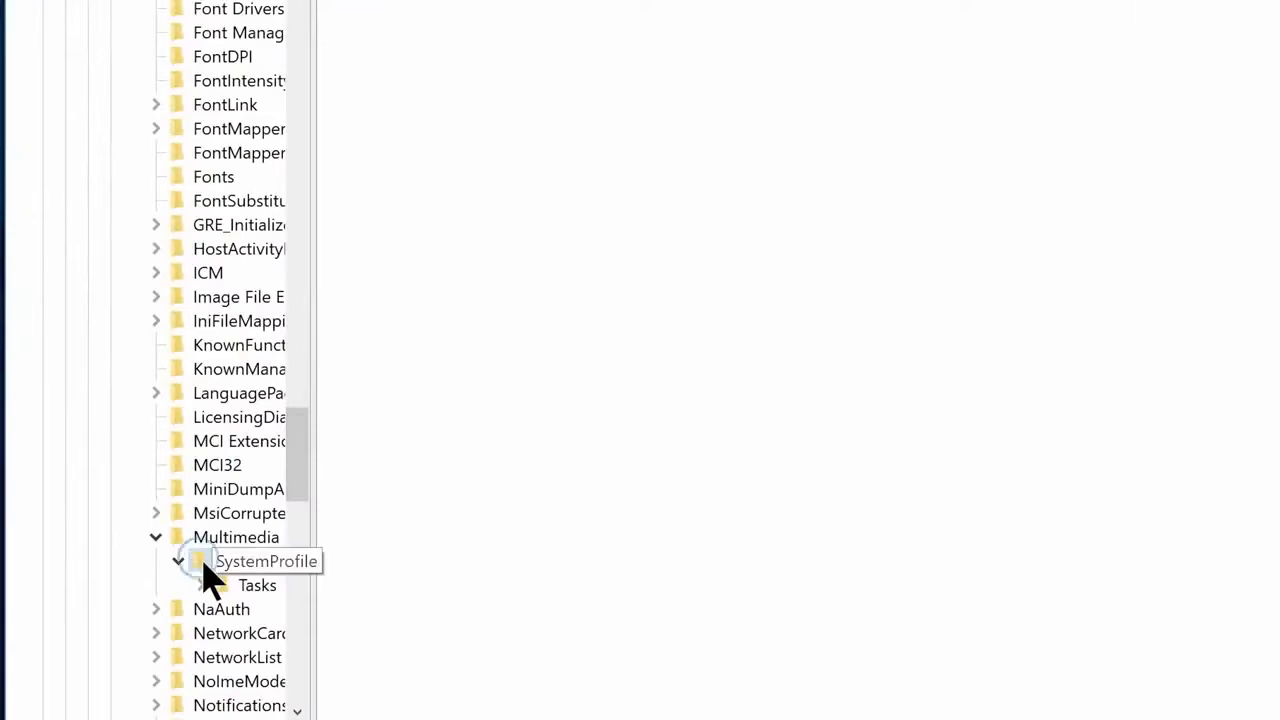
Step: Open the Games key under SystemProfile\Tasks and set its GPU Priority value to 8 with hexadecimal base
left_click(205, 572)
left_click(202, 587)
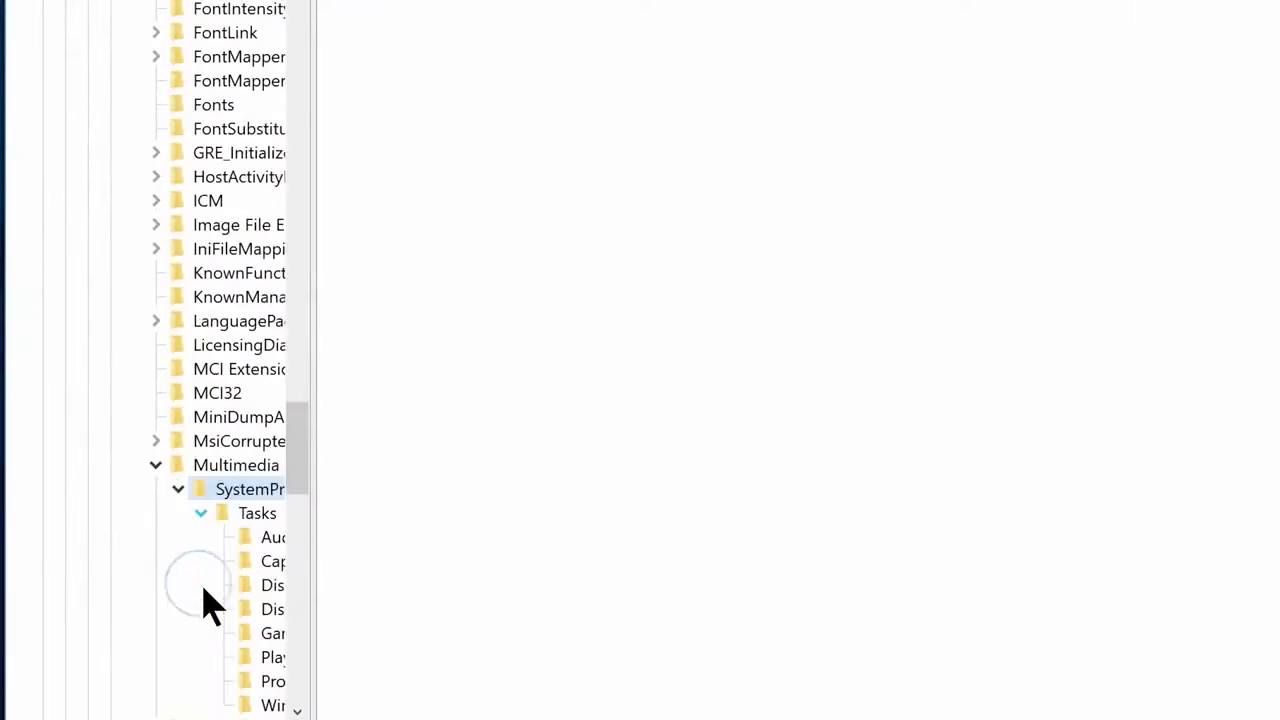
left_click(268, 633)
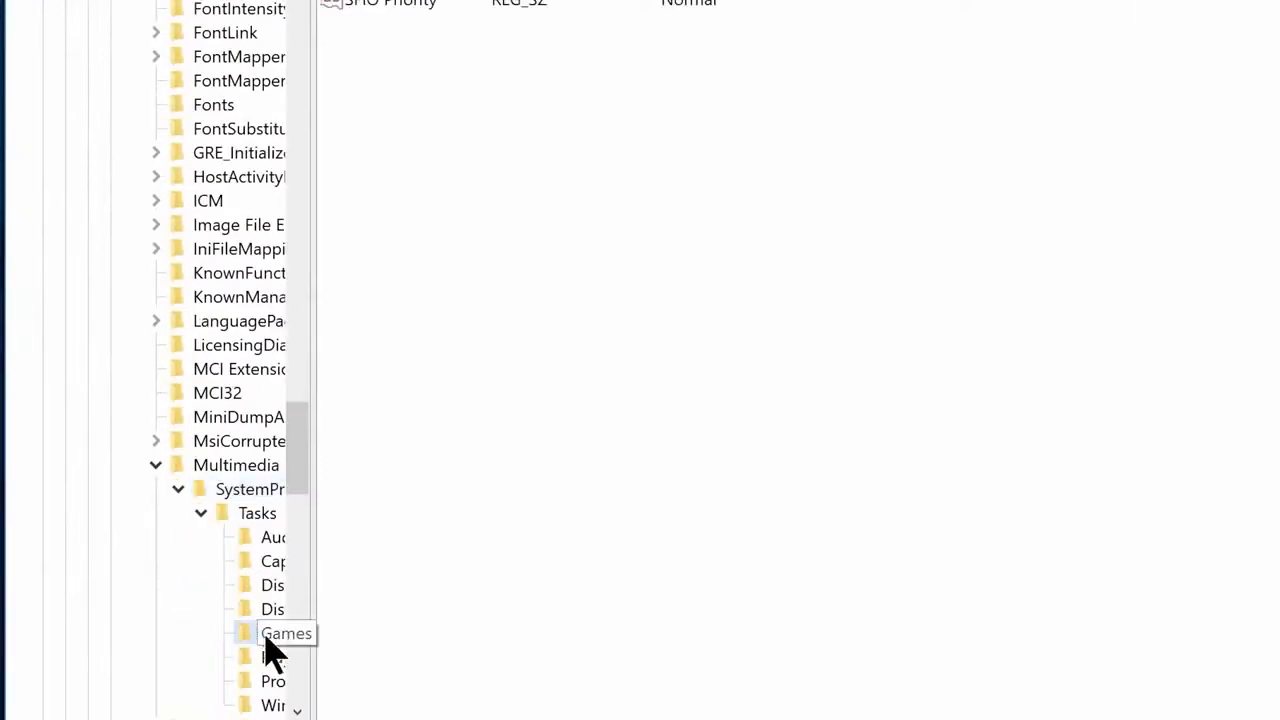
double_click(408, 247)
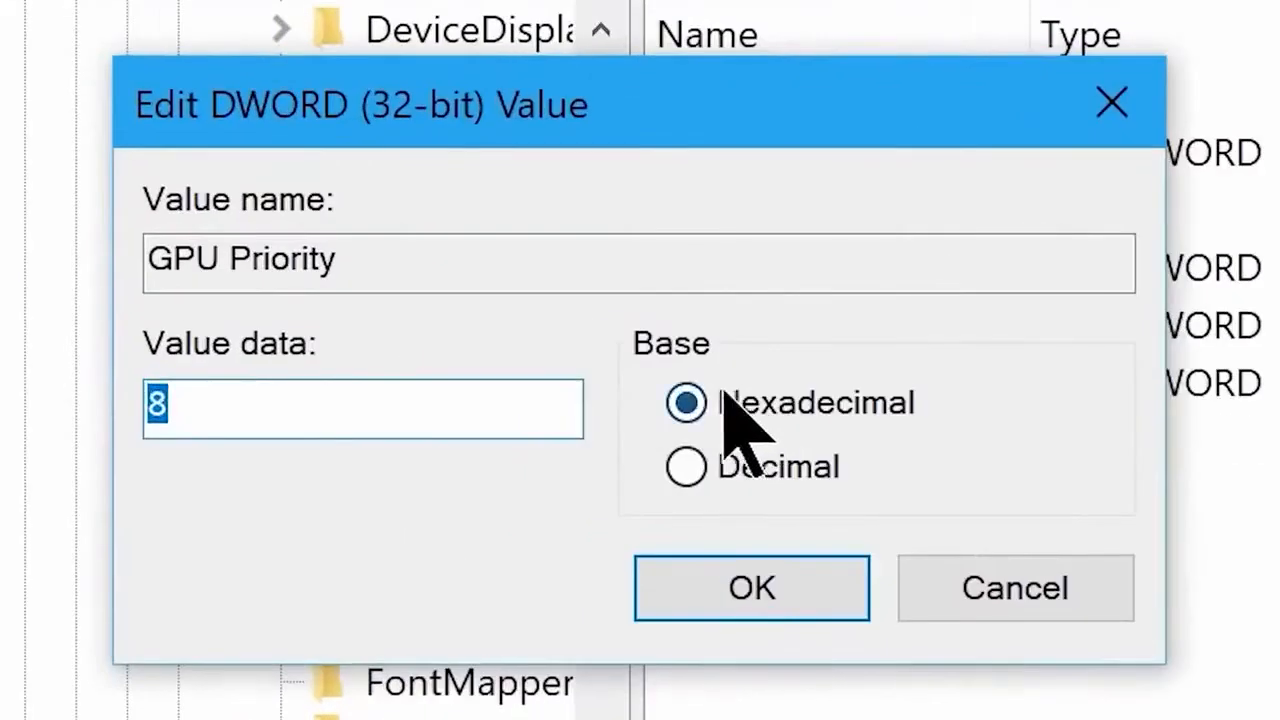
left_click(343, 281)
double_click(455, 395)
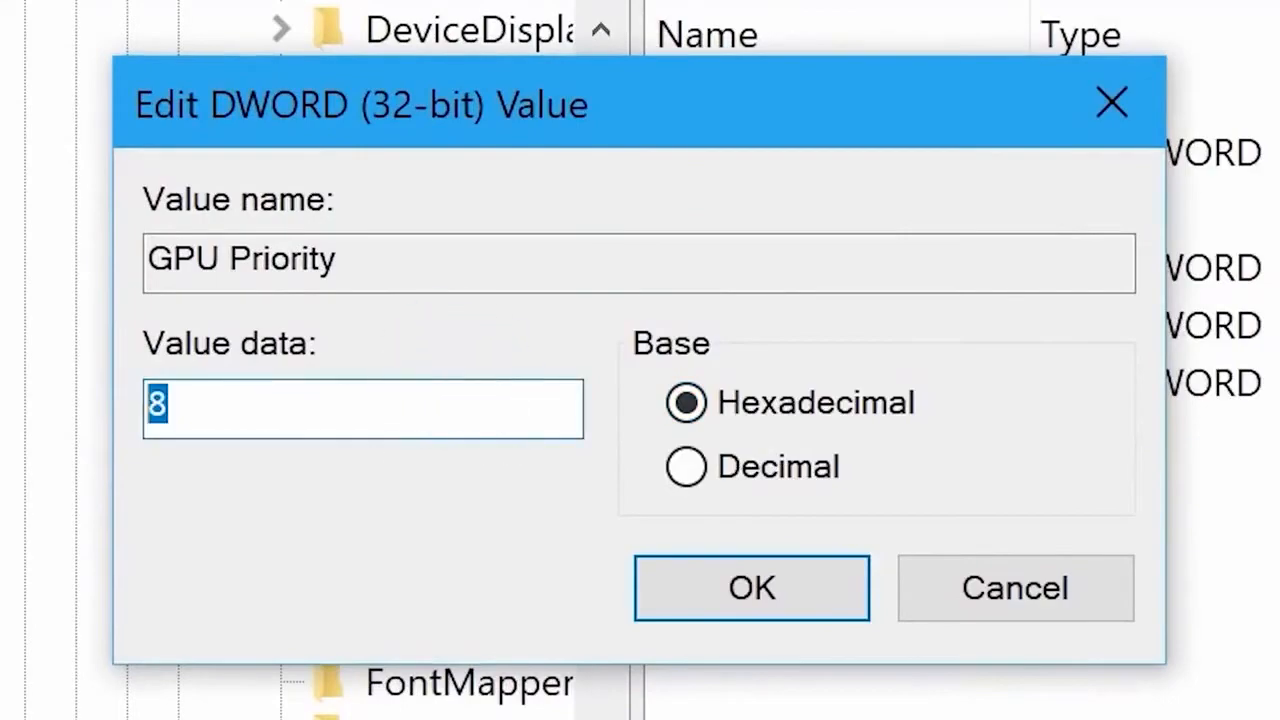
left_click(672, 582)
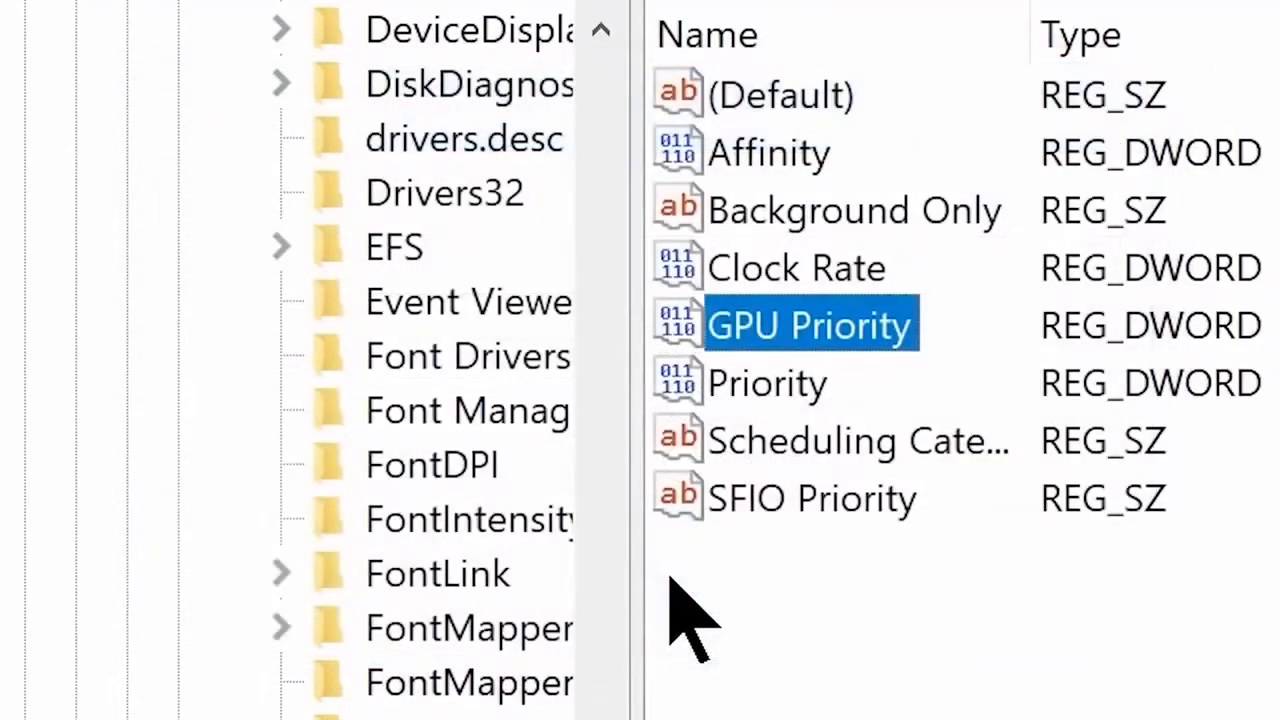
Step: Set the Games key's Priority value to 6 with hexadecimal base and close the Registry Editor
double_click(757, 390)
left_click(697, 402)
double_click(420, 408)
type("6")
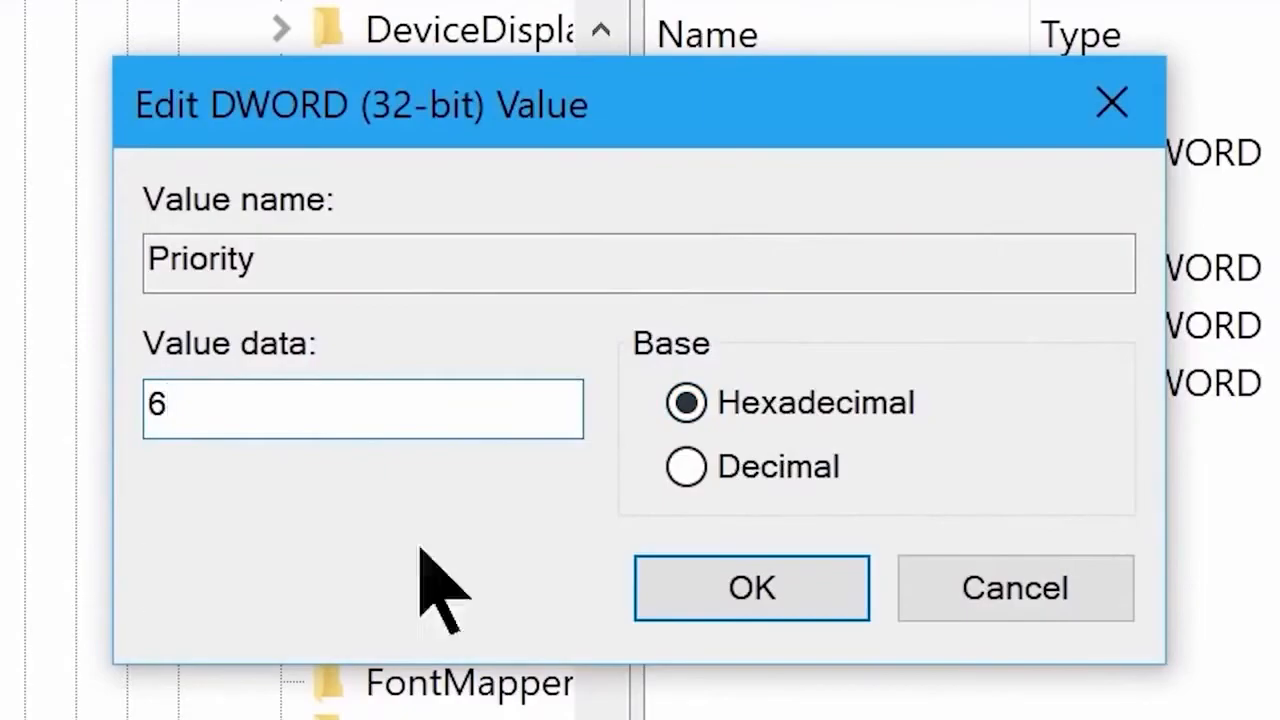
left_click(713, 574)
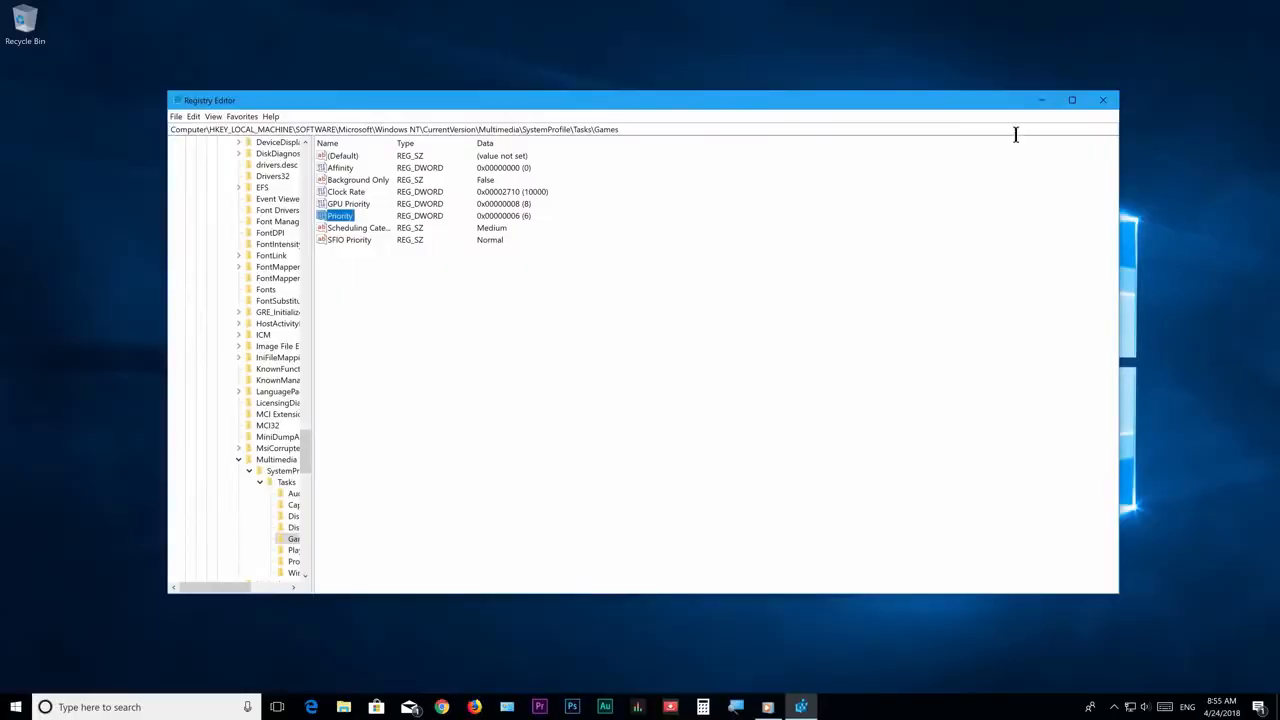
left_click(1103, 100)
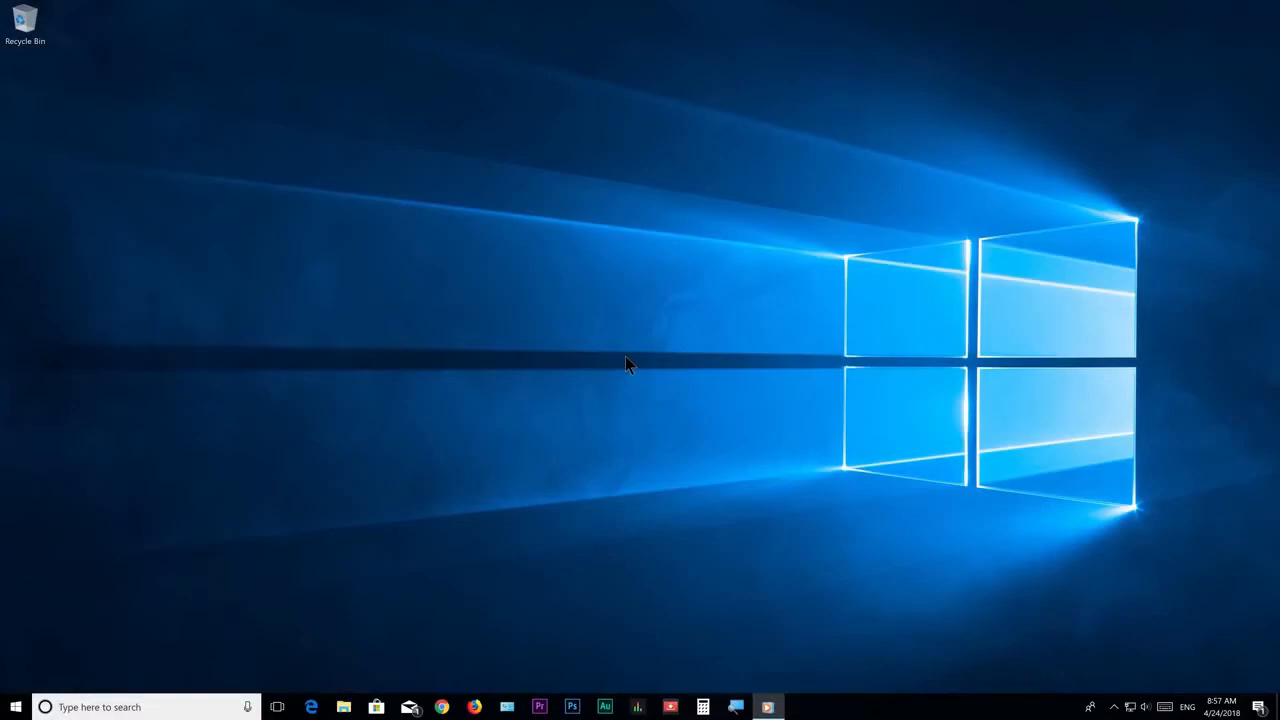
Step: Run msconfig to open System Configuration and hide all Microsoft services in its services list
key("super+r")
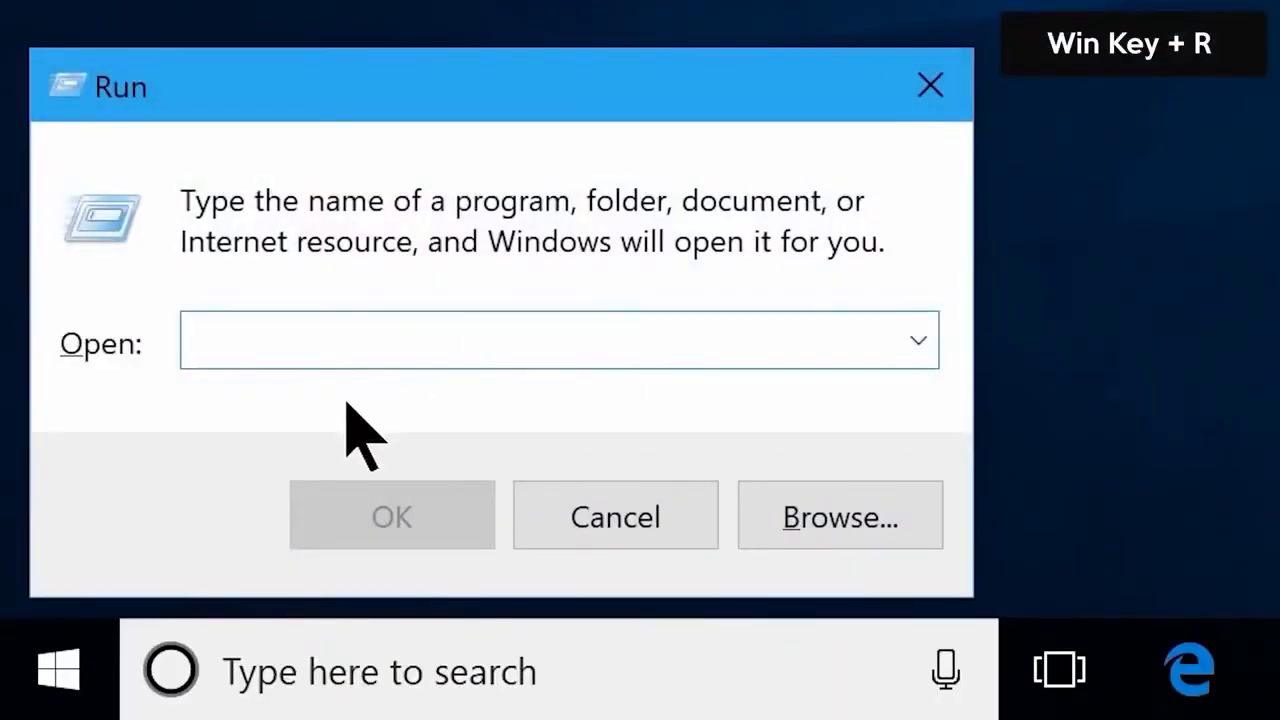
type("m")
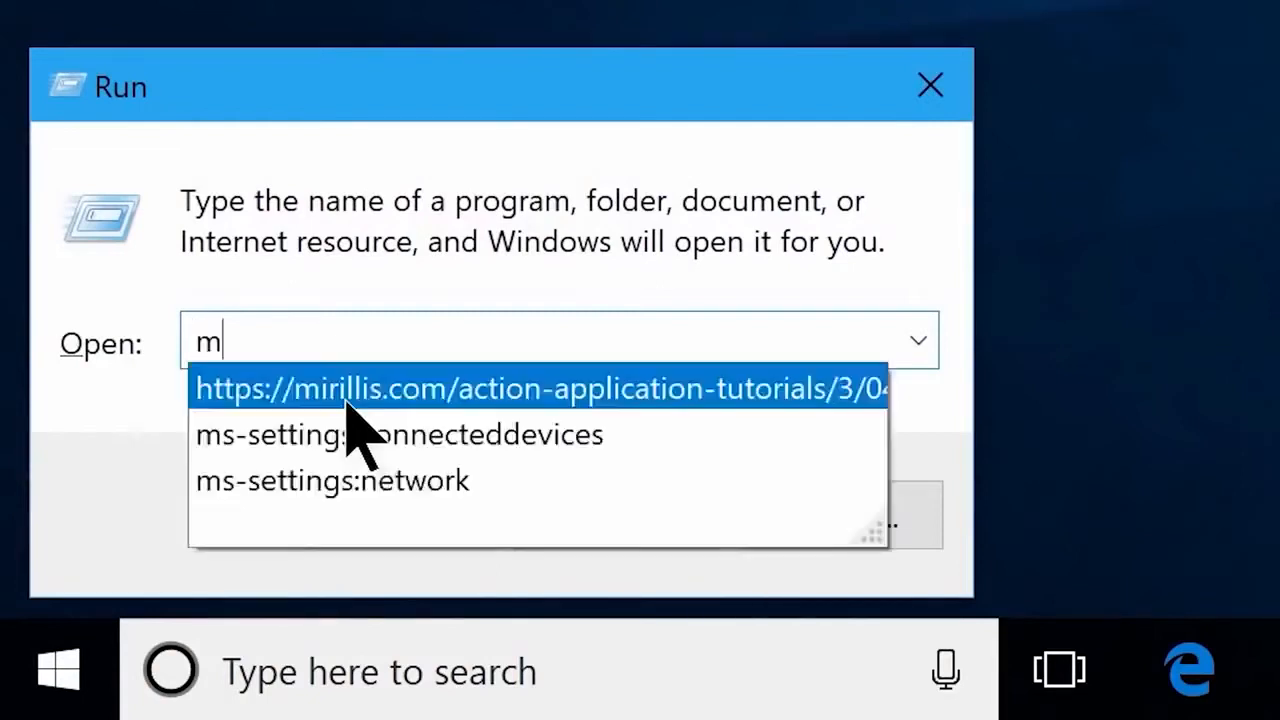
type("sconfig")
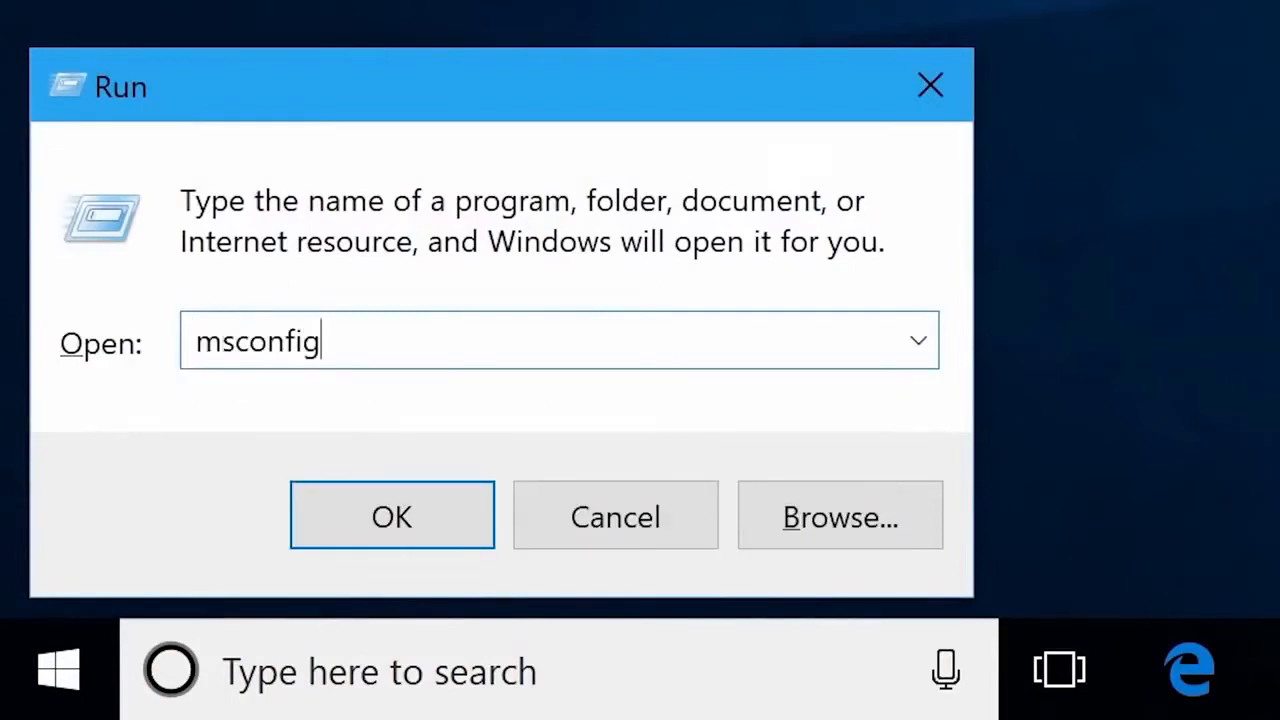
left_click(391, 522)
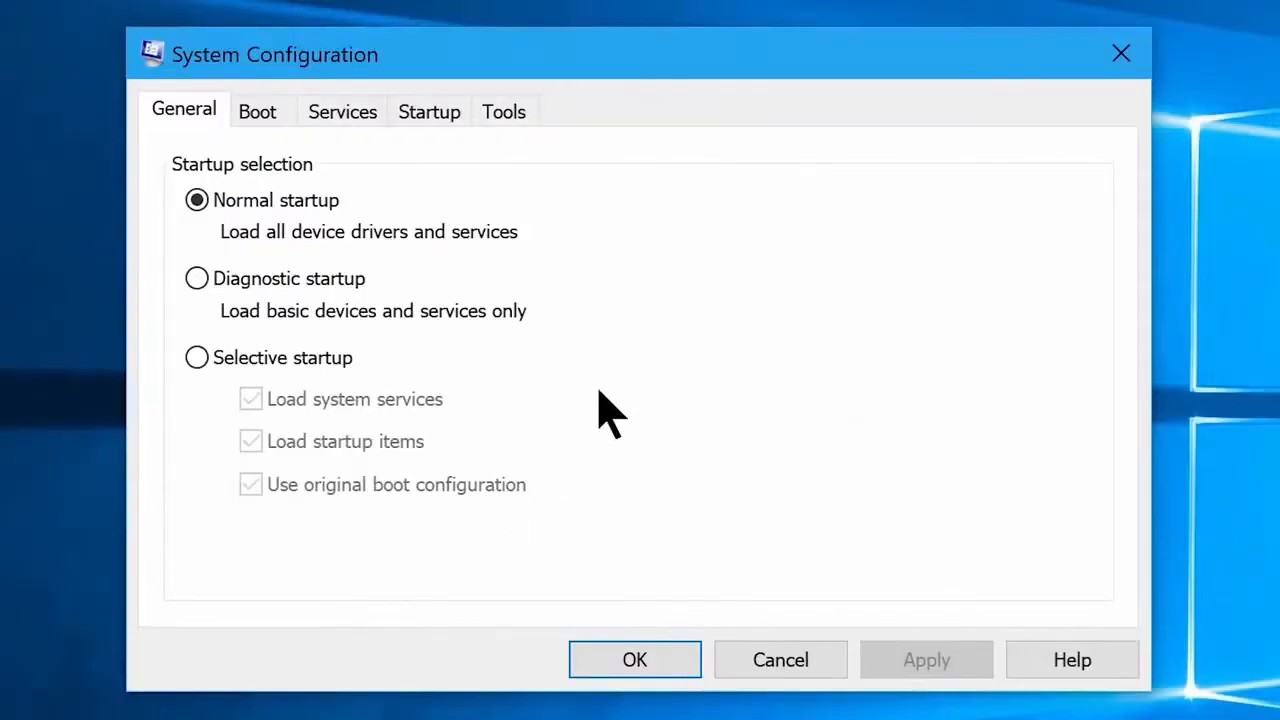
left_click(342, 113)
mouse_move(1094, 190)
left_mouse_down()
mouse_move(1088, 505)
mouse_move(1087, 168)
left_mouse_up()
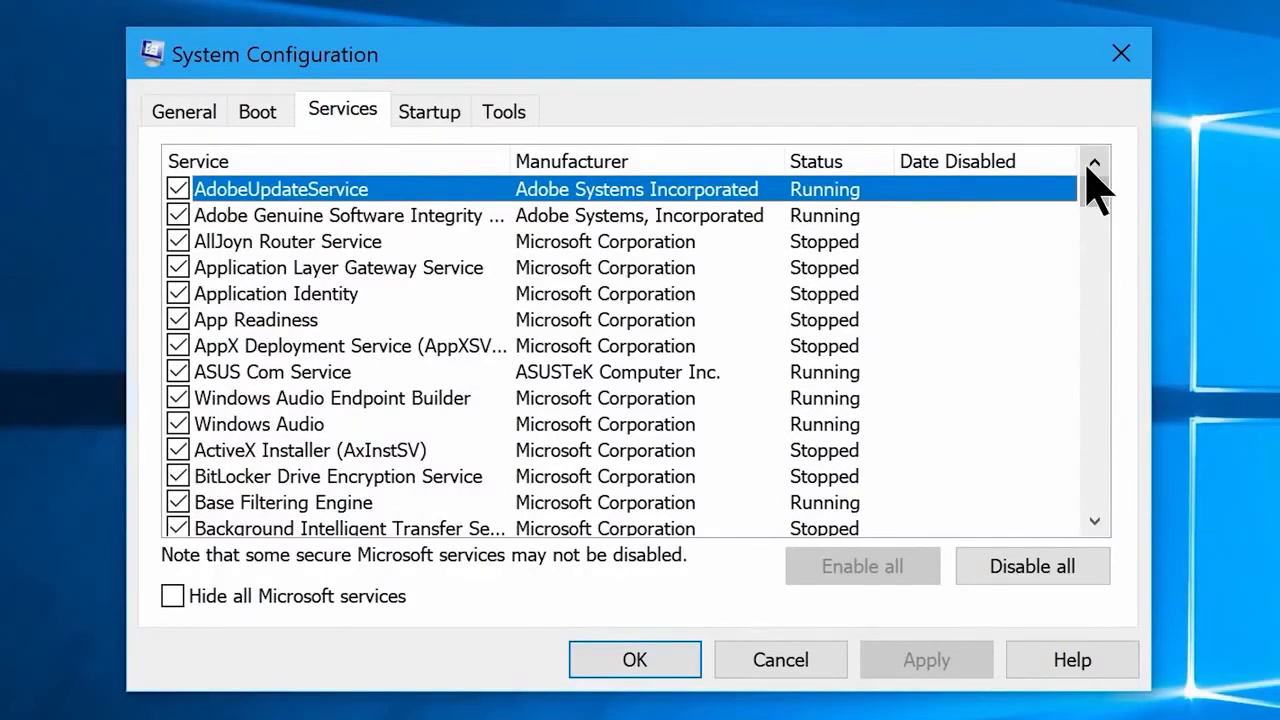
left_click(173, 596)
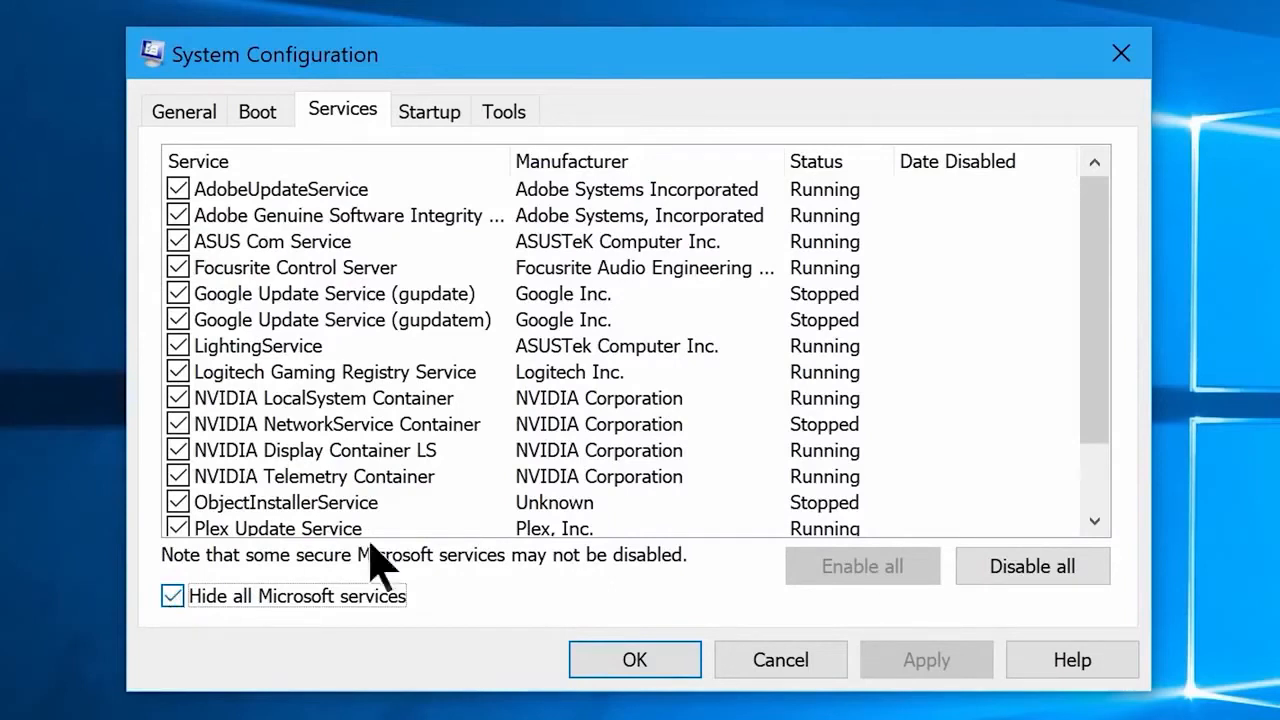
Step: Disable all the listed non-Microsoft services, apply the change and restart the computer
left_click_drag(1109, 349, 1107, 462)
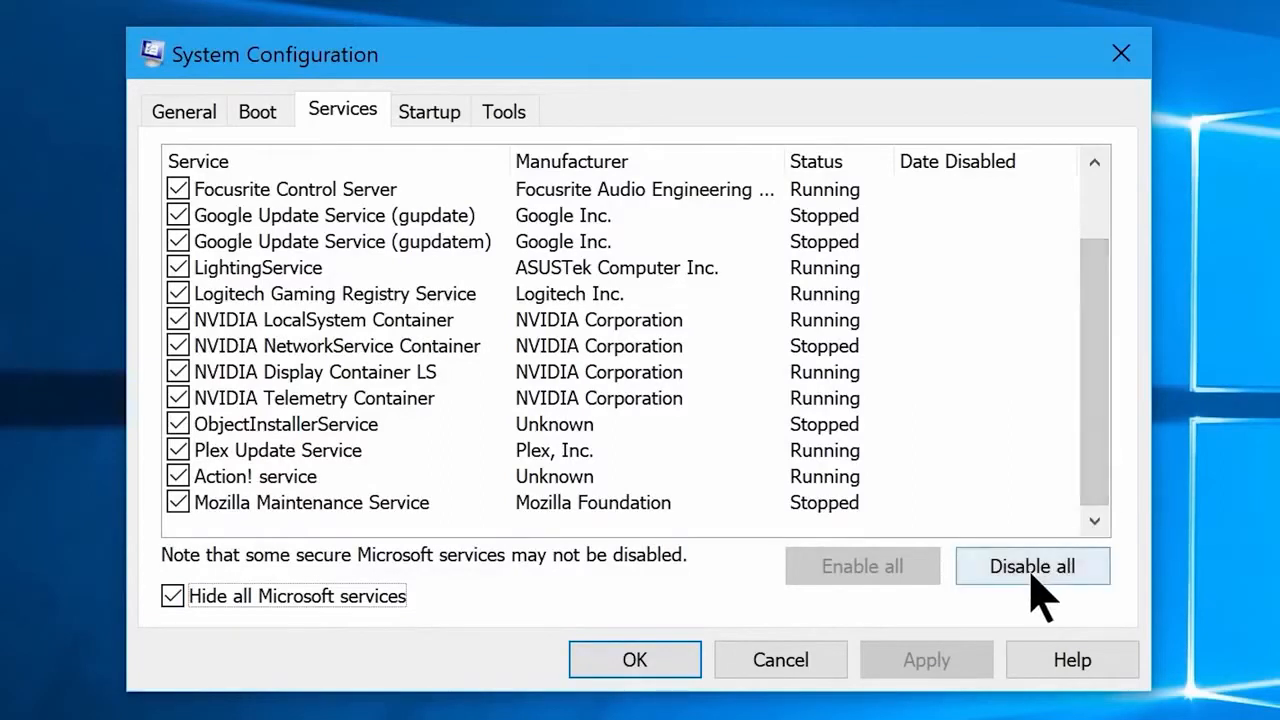
left_click_drag(1086, 472, 1092, 499)
left_click(179, 472)
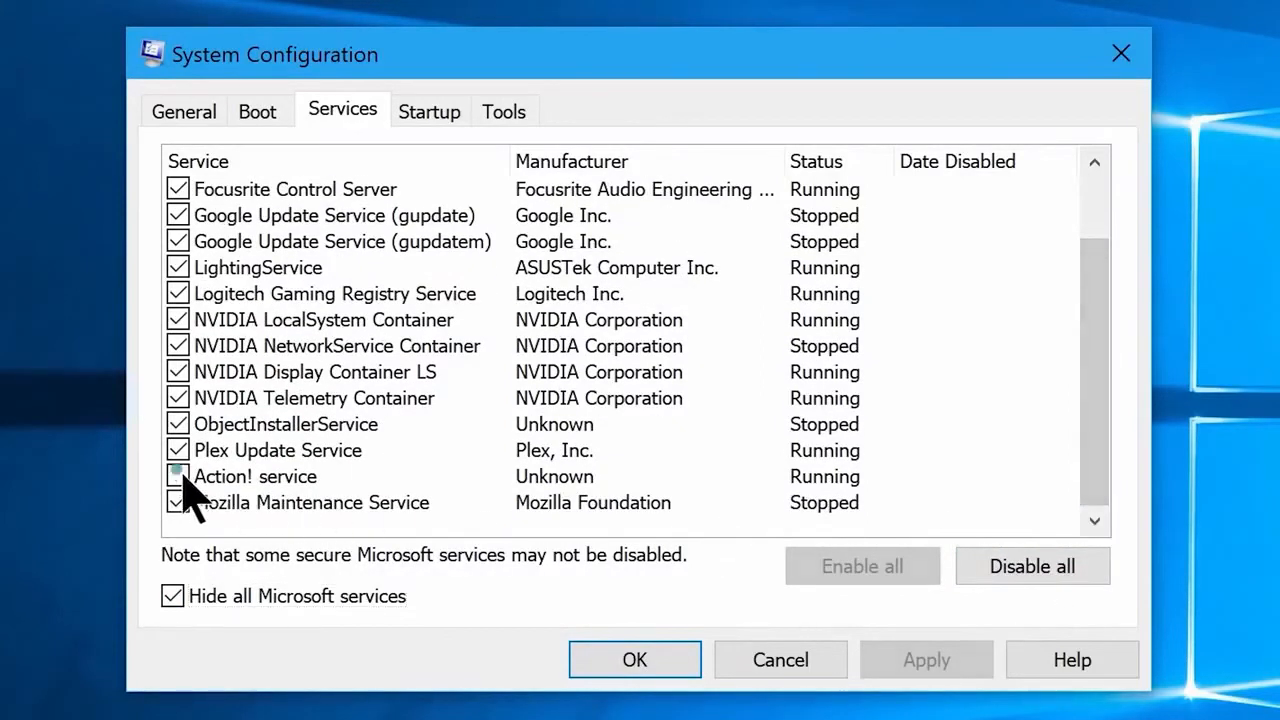
left_click(180, 455)
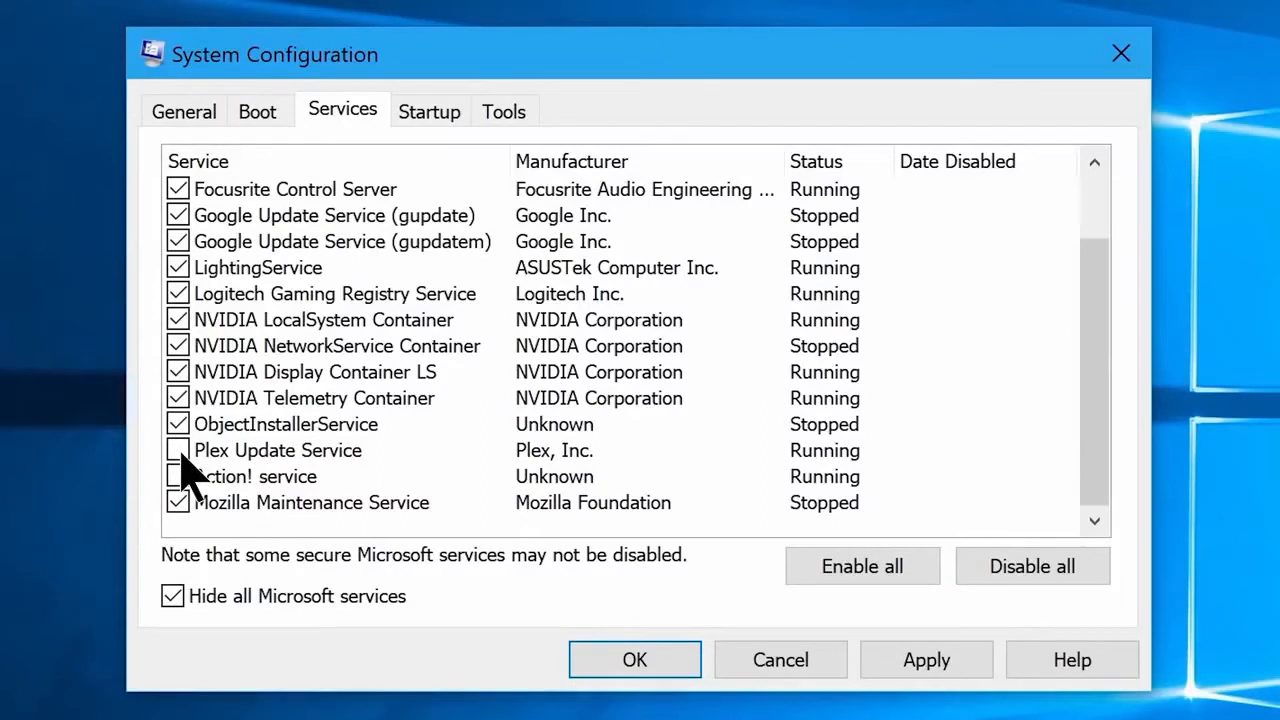
left_click(1025, 576)
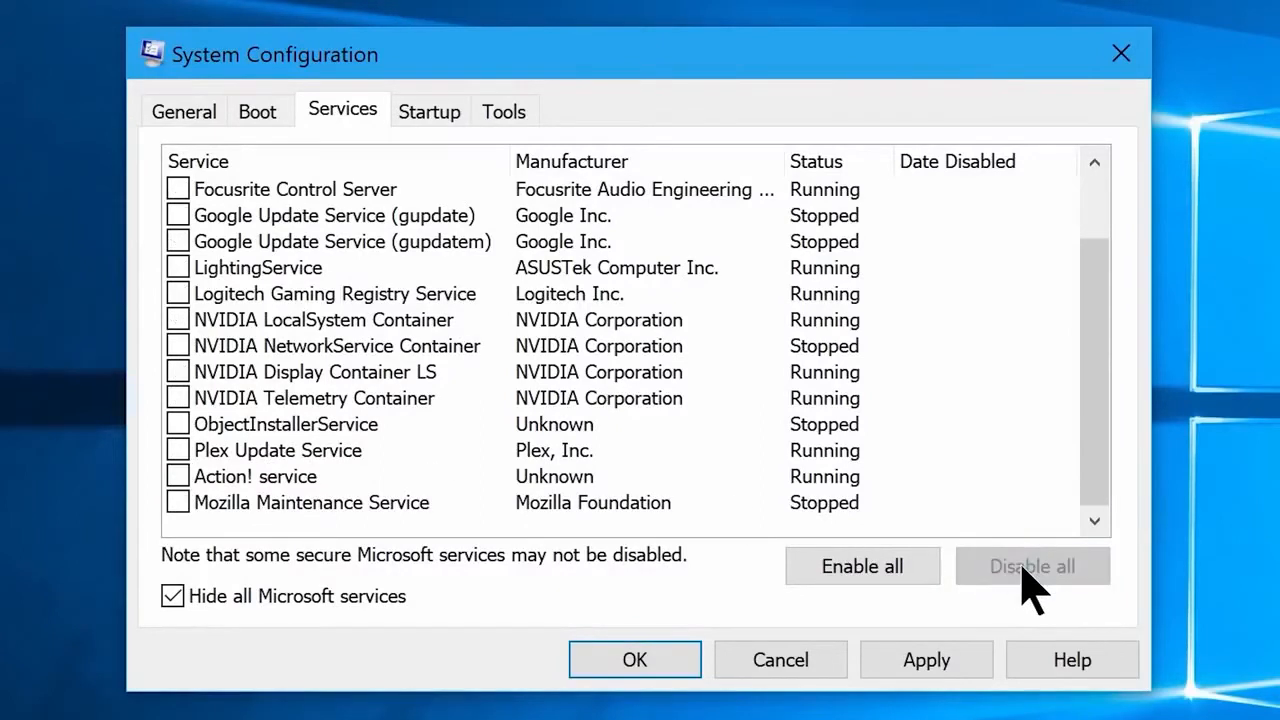
left_click(922, 658)
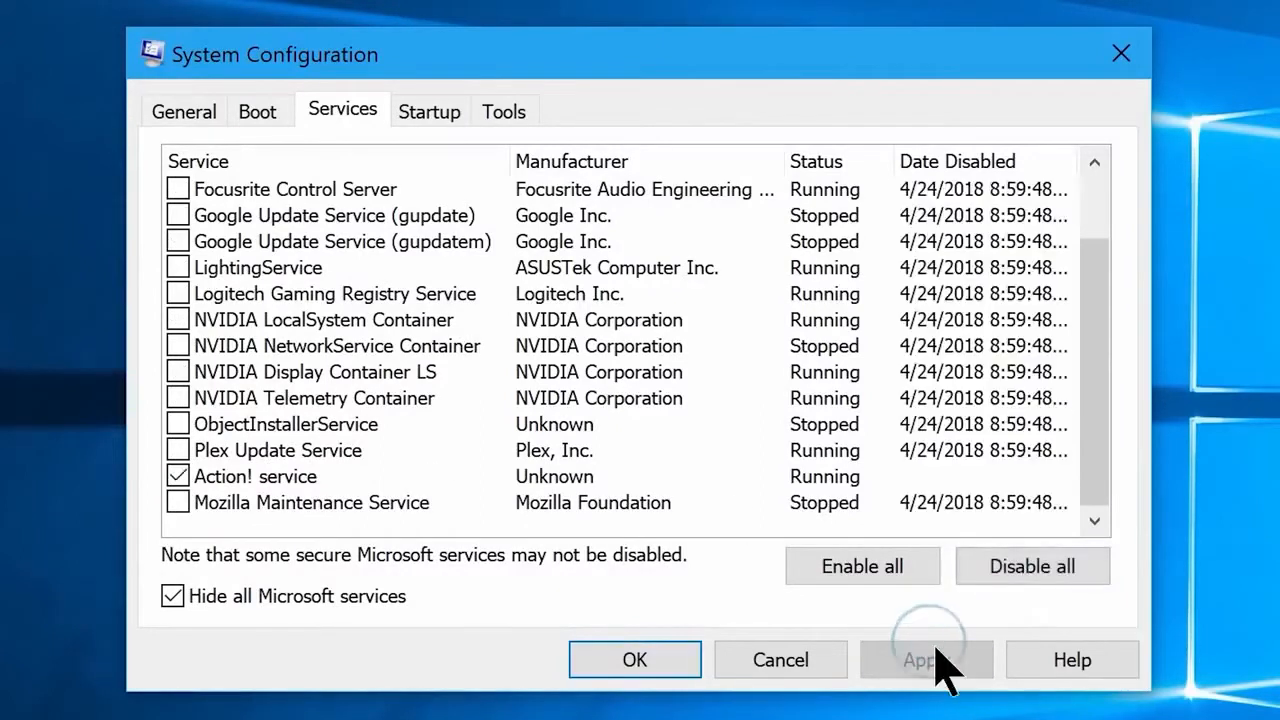
left_click(643, 663)
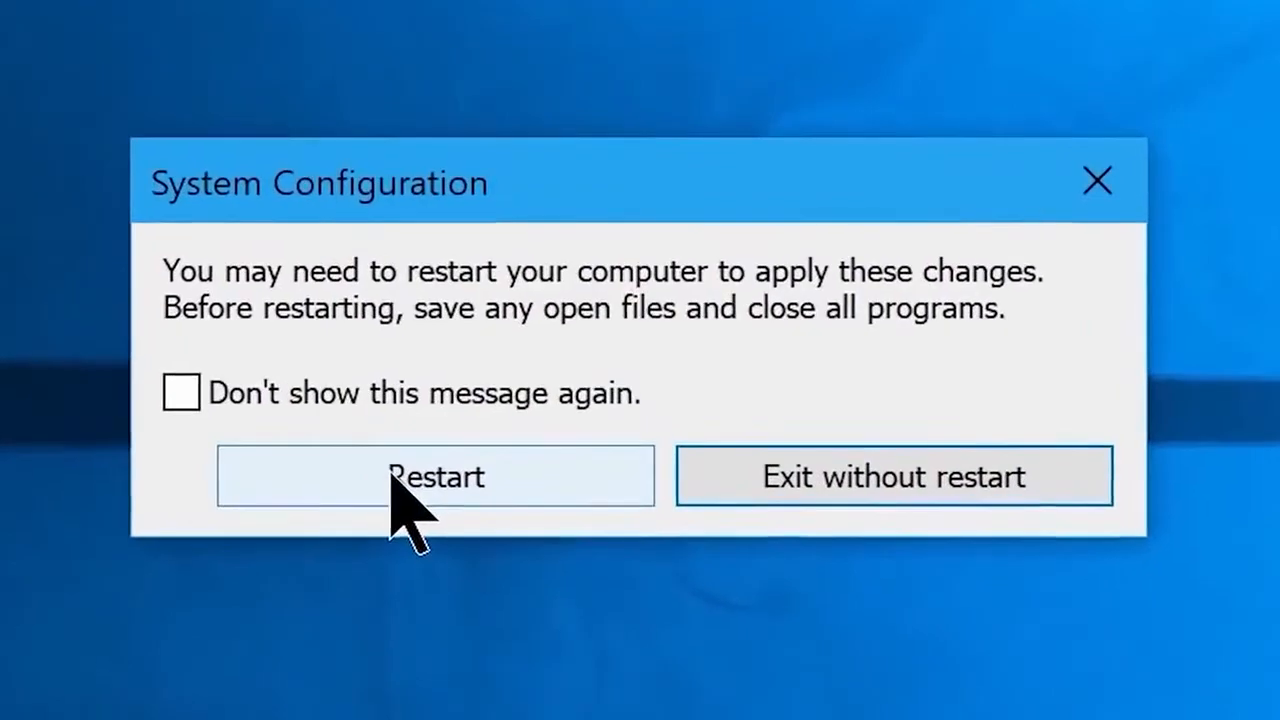
left_click(386, 488)
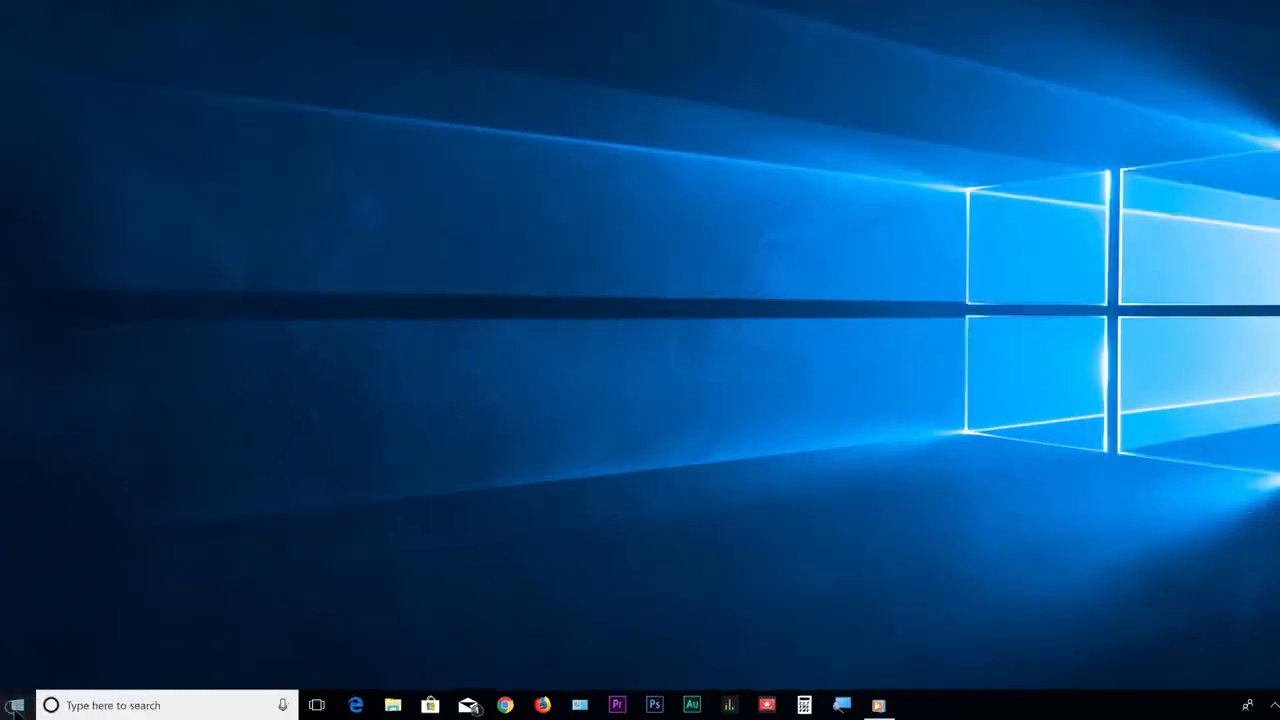
Step: Find This PC, open its properties and the advanced system settings, and open the Performance settings
left_click(16, 707)
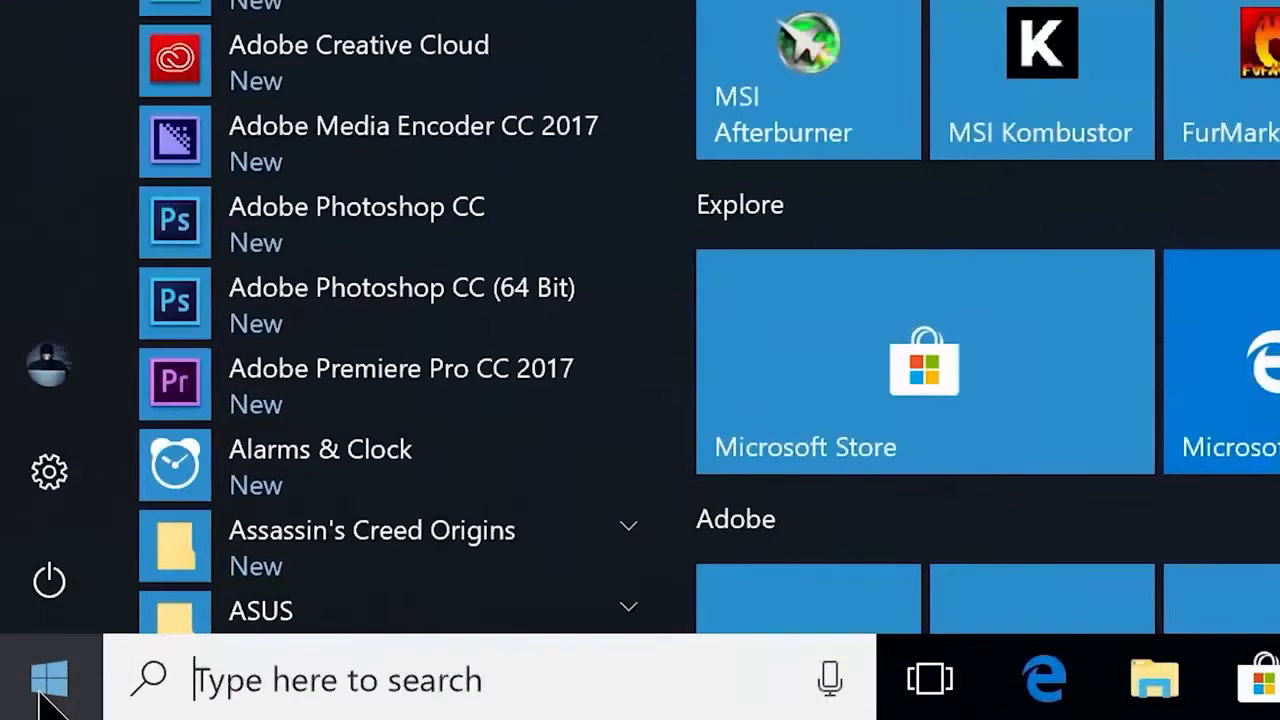
type("This pc")
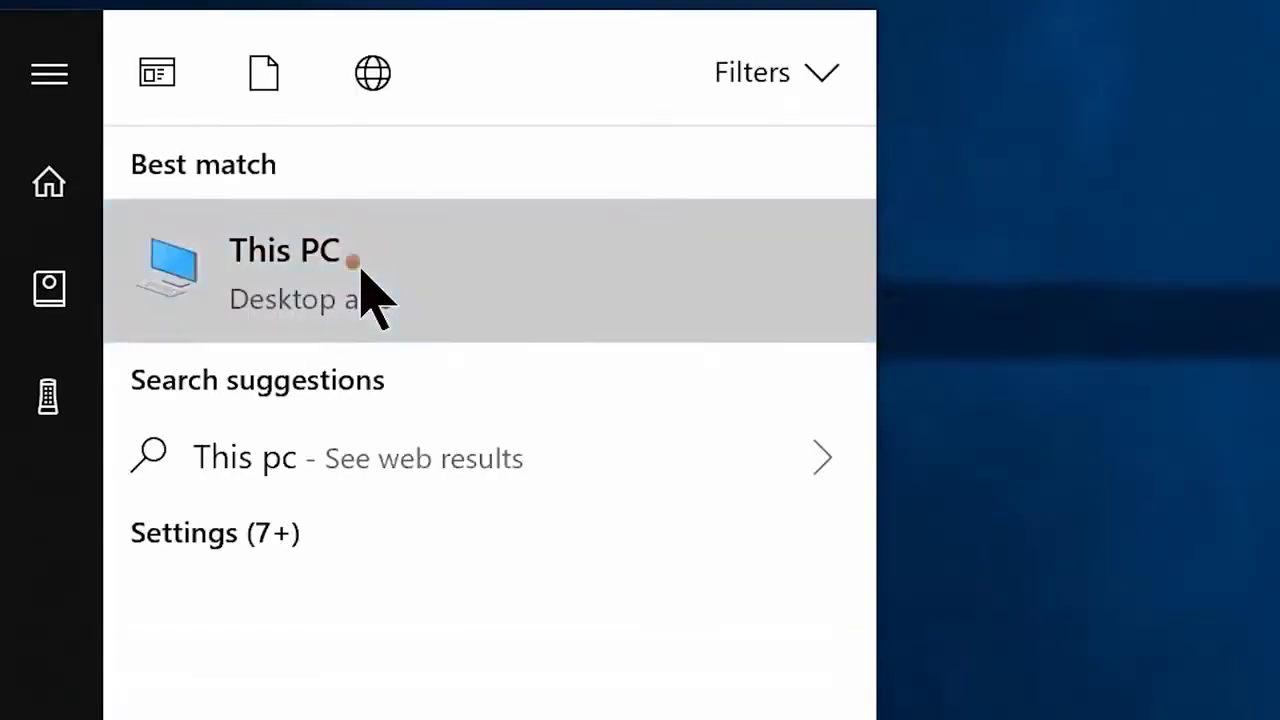
right_click(362, 289)
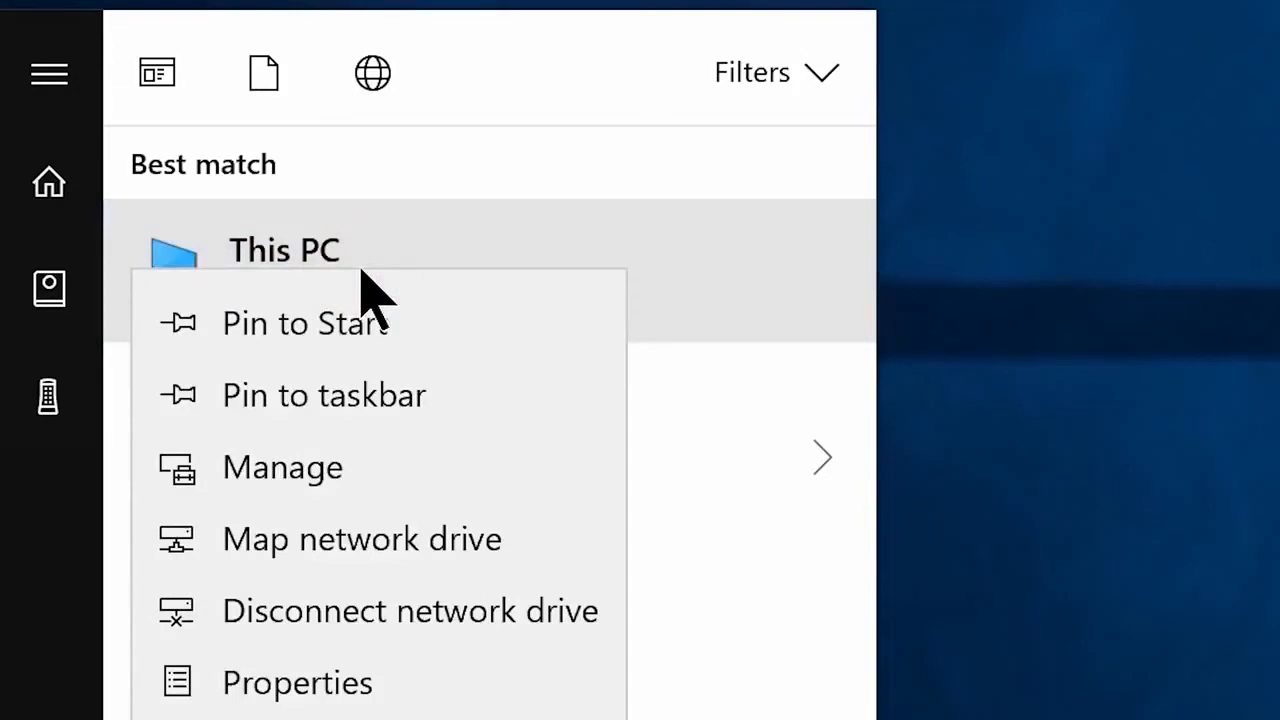
left_click(362, 686)
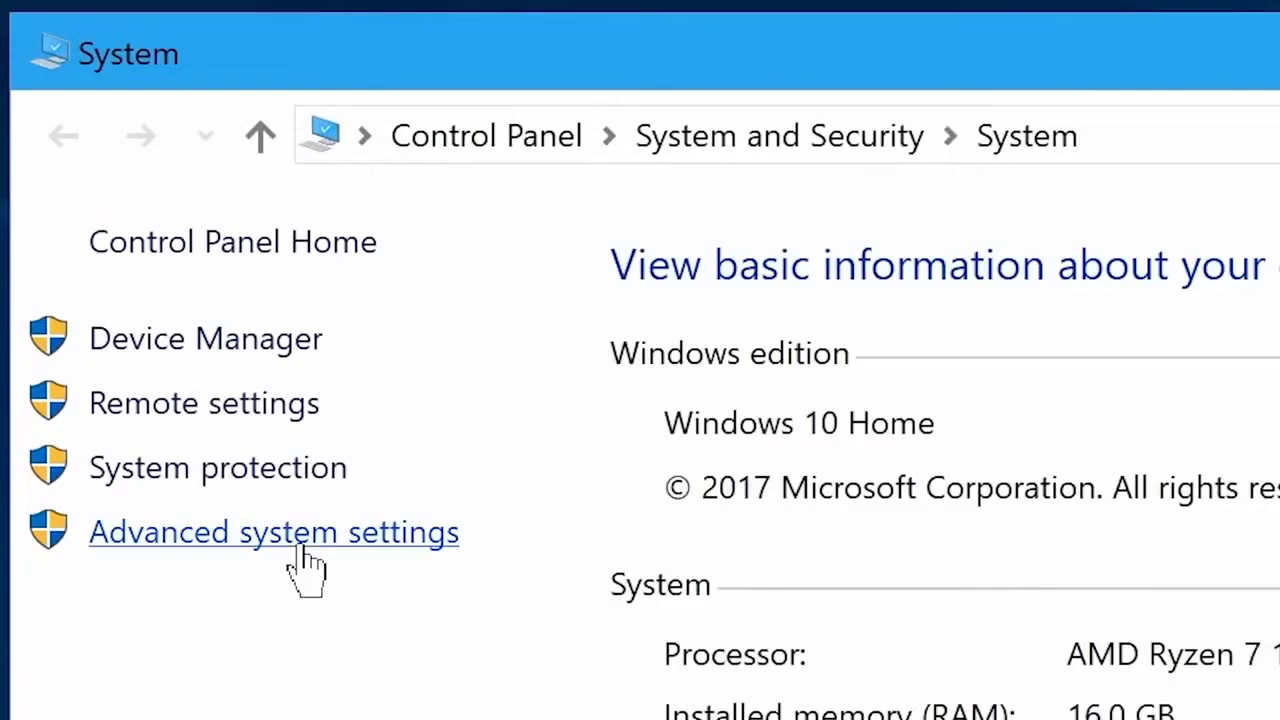
left_click(303, 562)
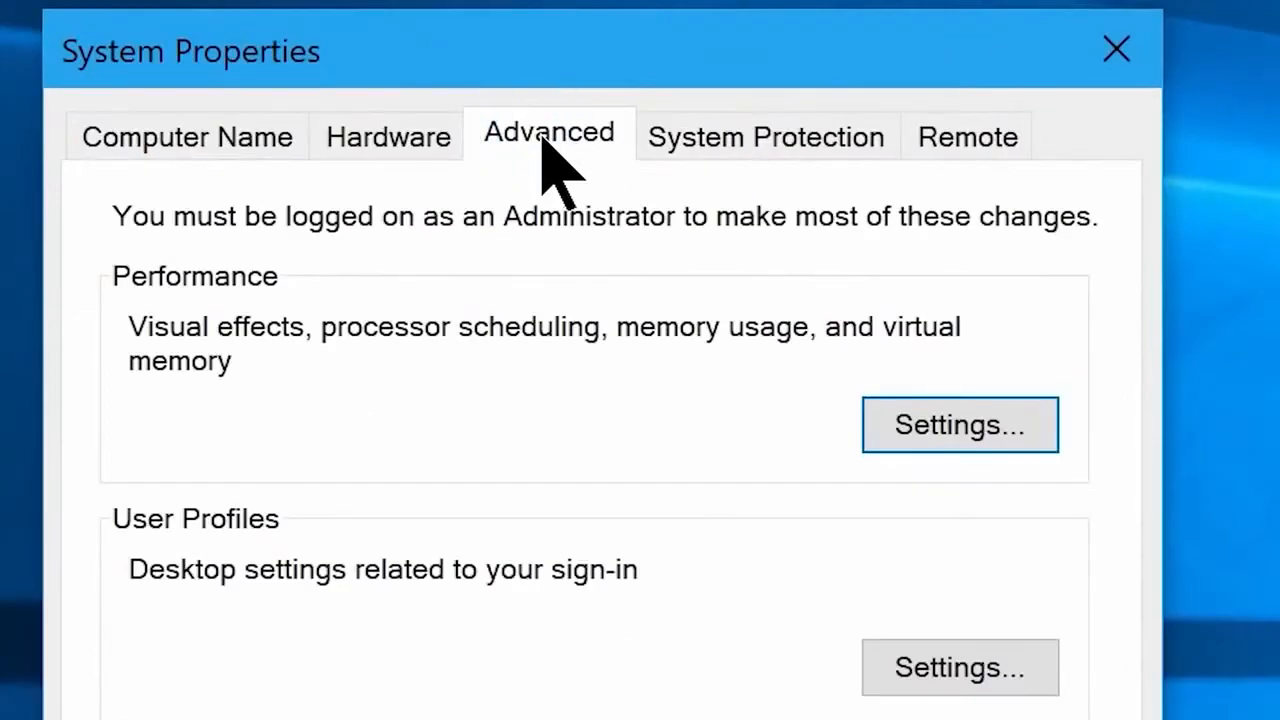
left_click(938, 448)
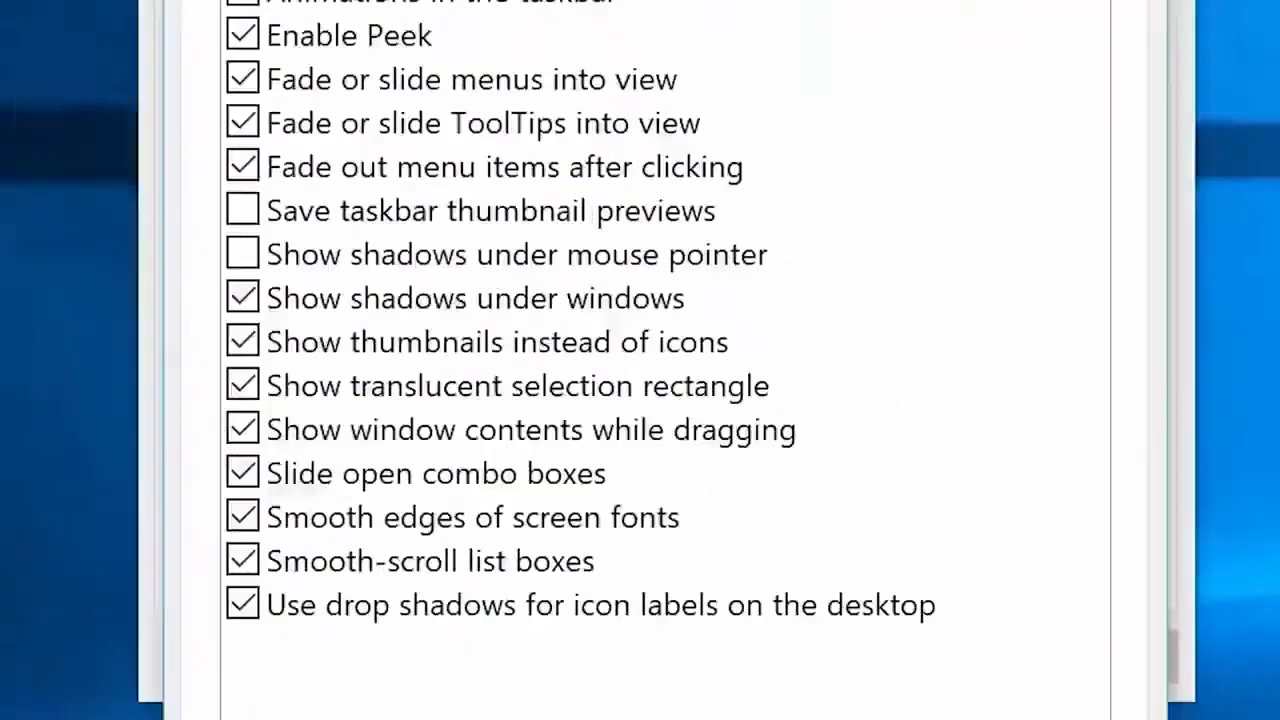
Step: Turn off all the visual effects in the custom list, from the window animations to drop shadows for desktop icon labels
left_click(260, 123)
left_click(260, 163)
left_click(260, 203)
left_click(242, 35)
left_click(242, 79)
left_click(242, 123)
left_click(242, 167)
left_click(242, 298)
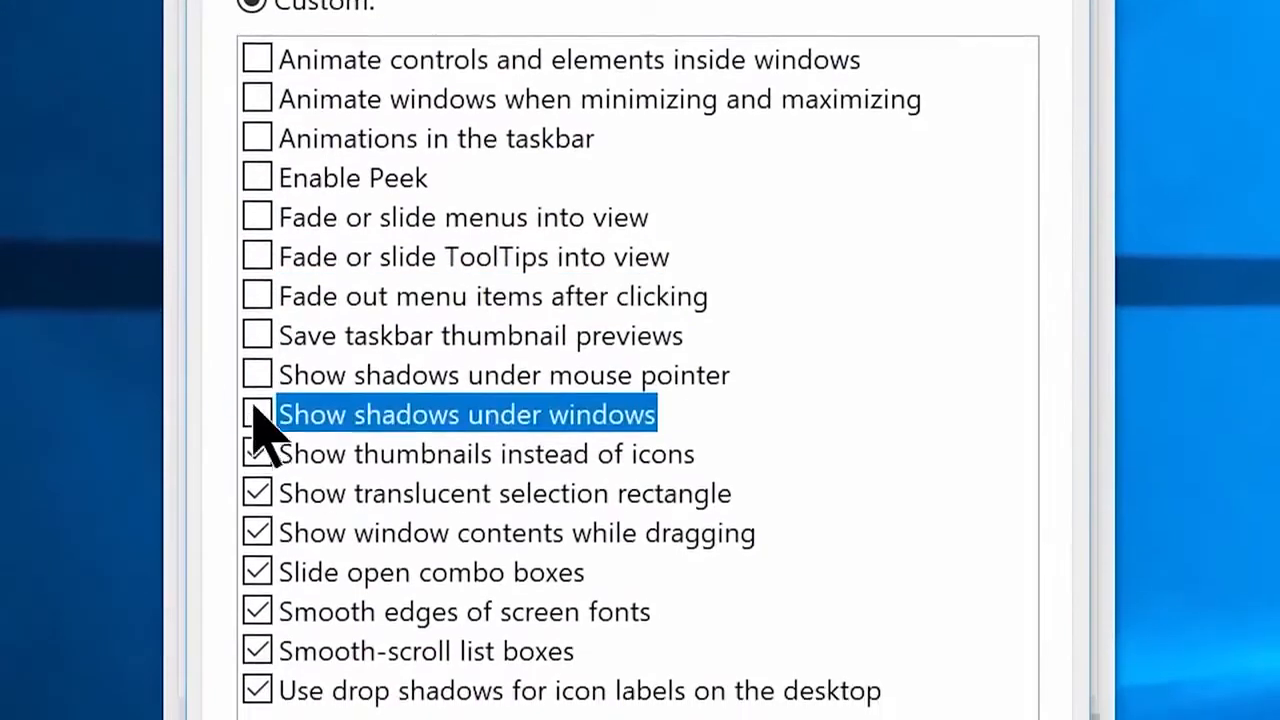
left_click(257, 454)
left_click(257, 493)
left_click(257, 533)
left_click(257, 572)
left_click(257, 611)
left_click(257, 651)
left_click(257, 690)
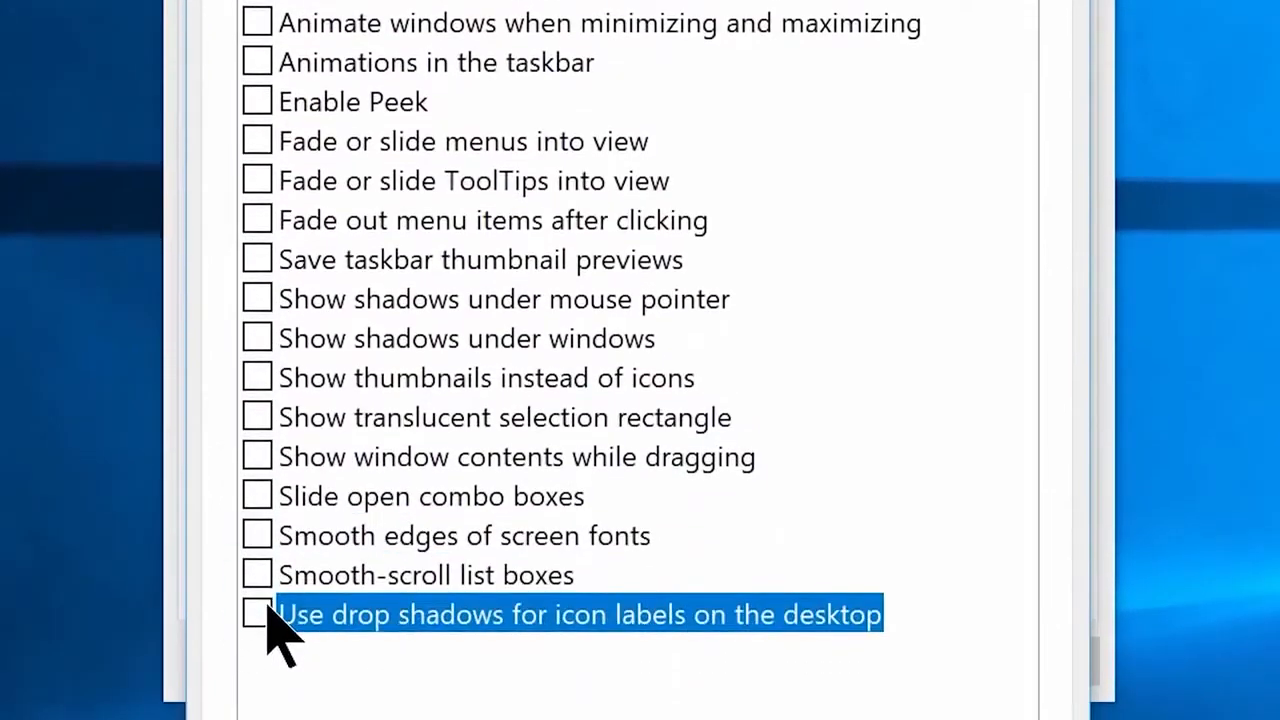
Step: Enable Smooth edges of screen fonts and Show shadows under mouse pointer, and apply the visual effects settings
left_click(257, 536)
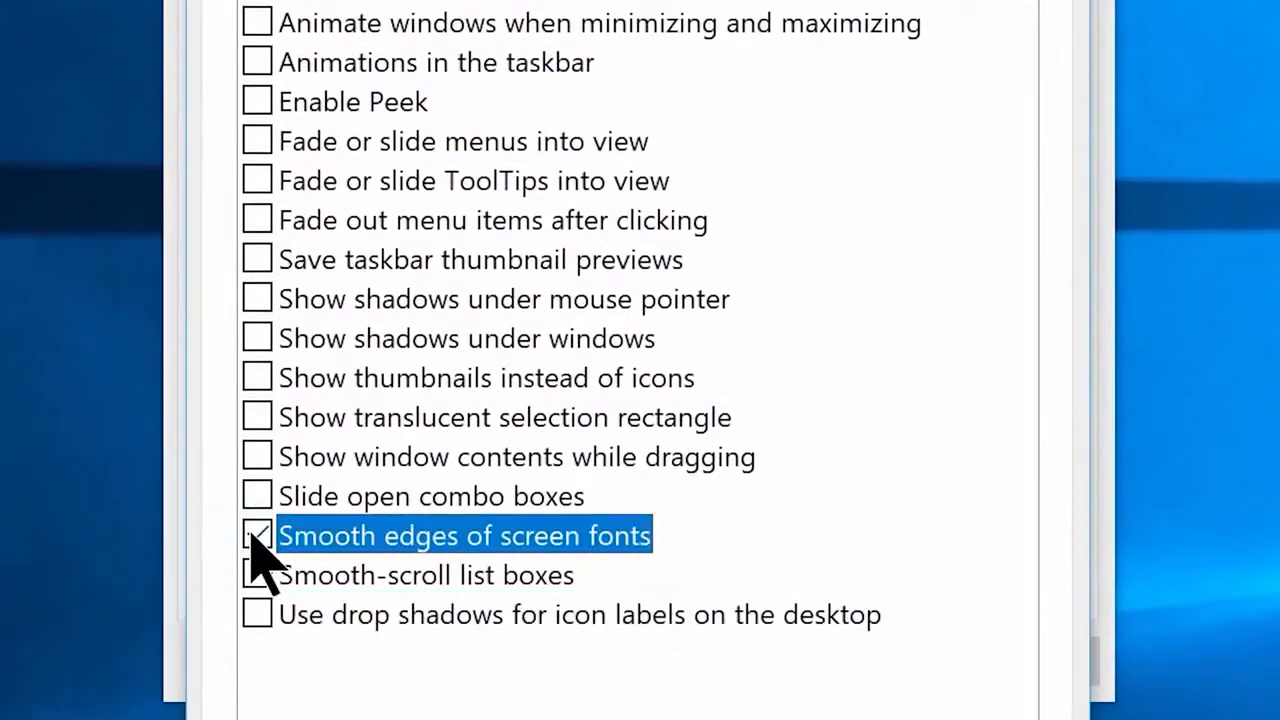
left_click(257, 299)
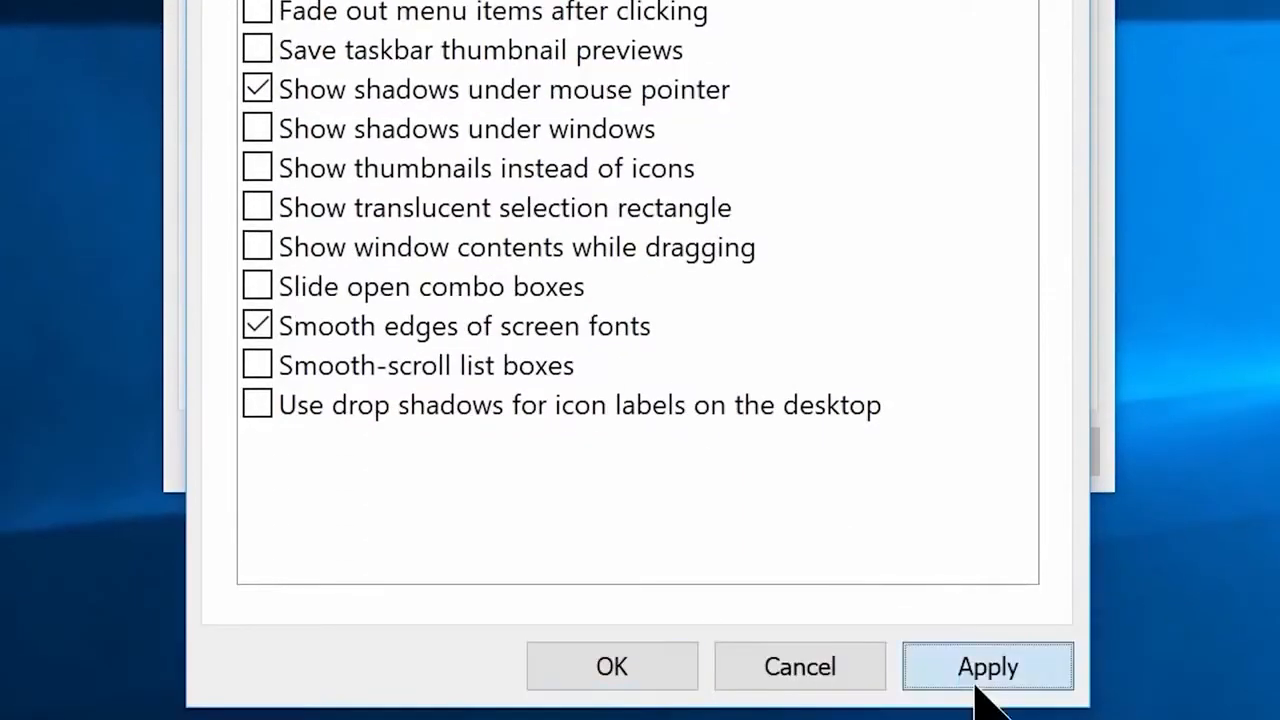
left_click(986, 666)
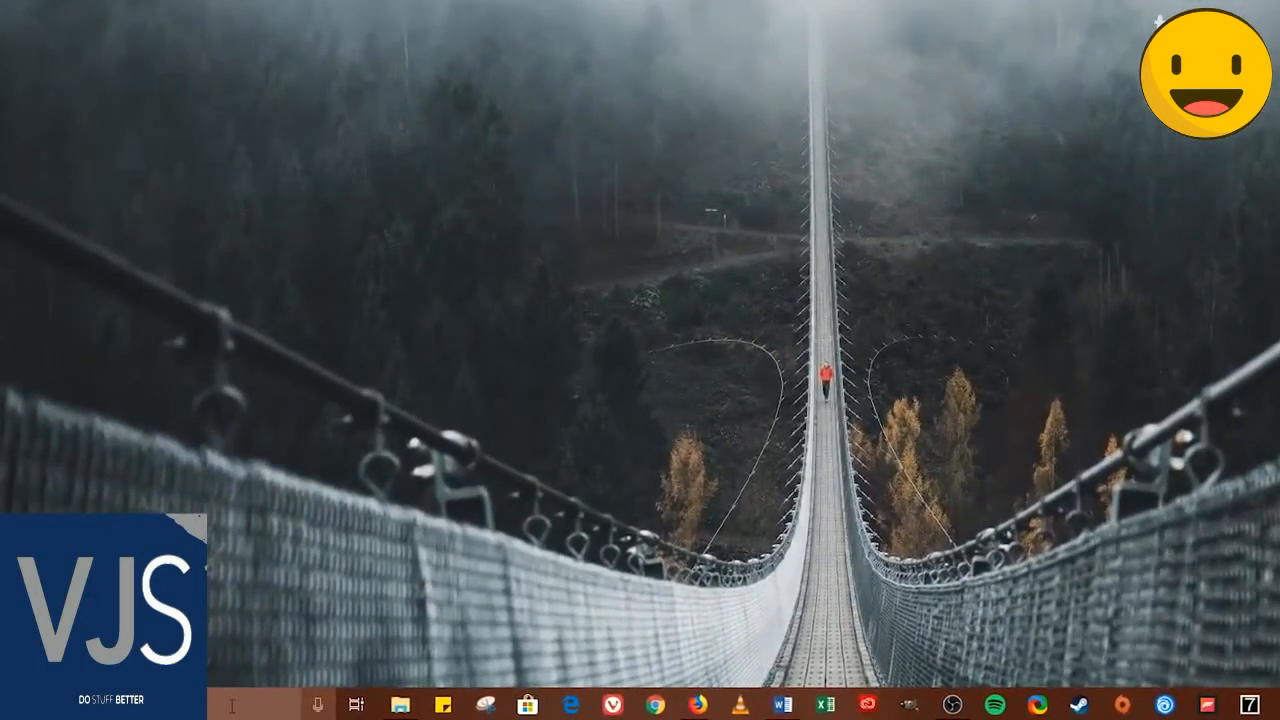
Step: Open Control Panel, go to Network and Sharing Center and open the adapter settings with the network connections
left_click(231, 706)
type("control panel")
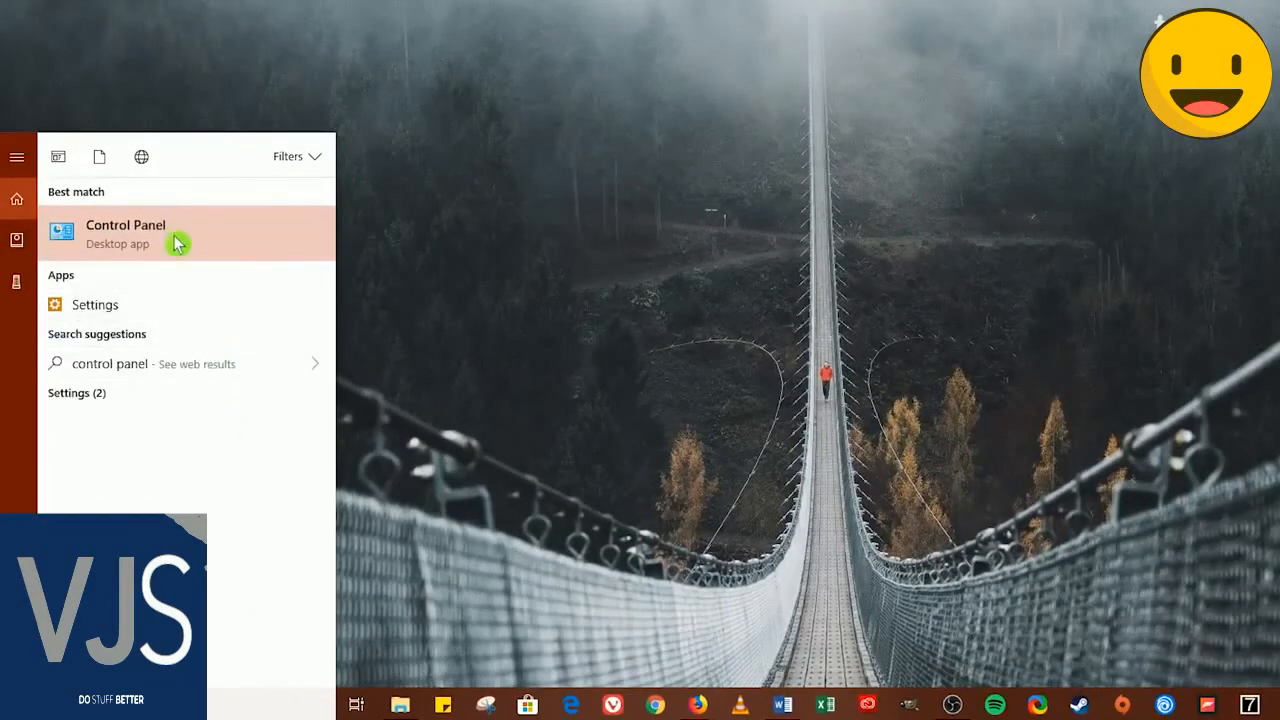
left_click(180, 250)
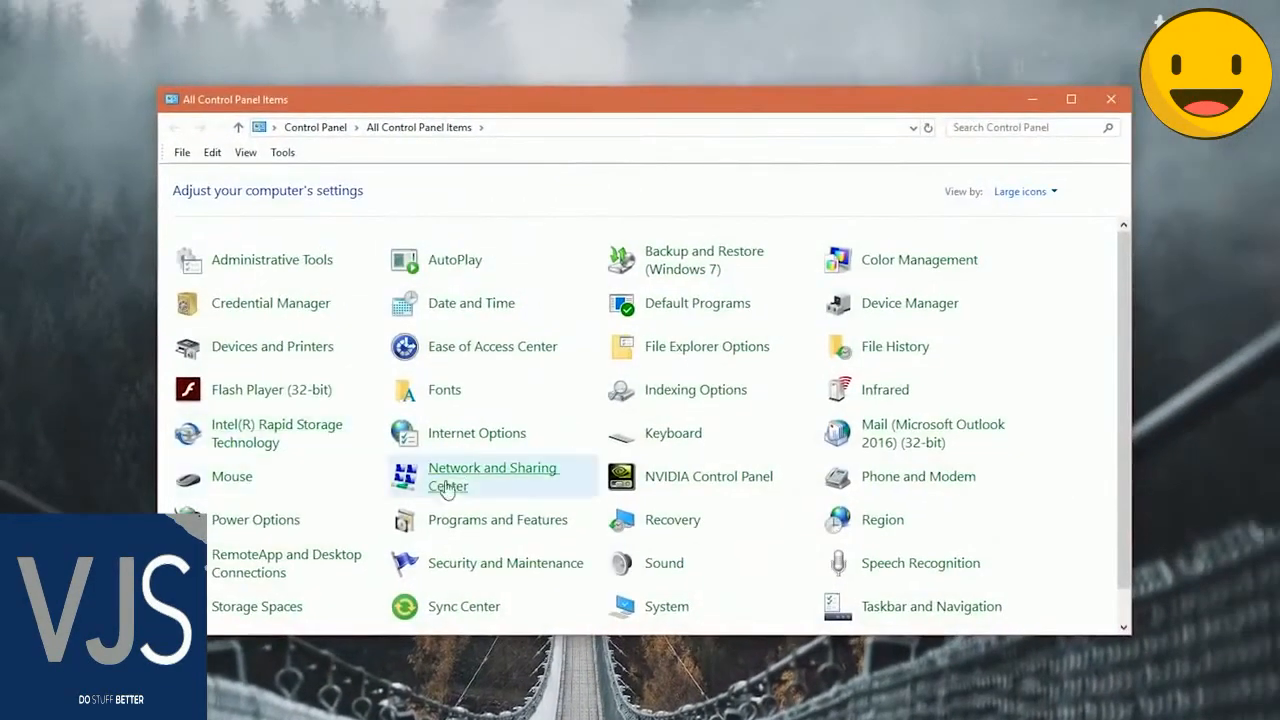
left_click(507, 479)
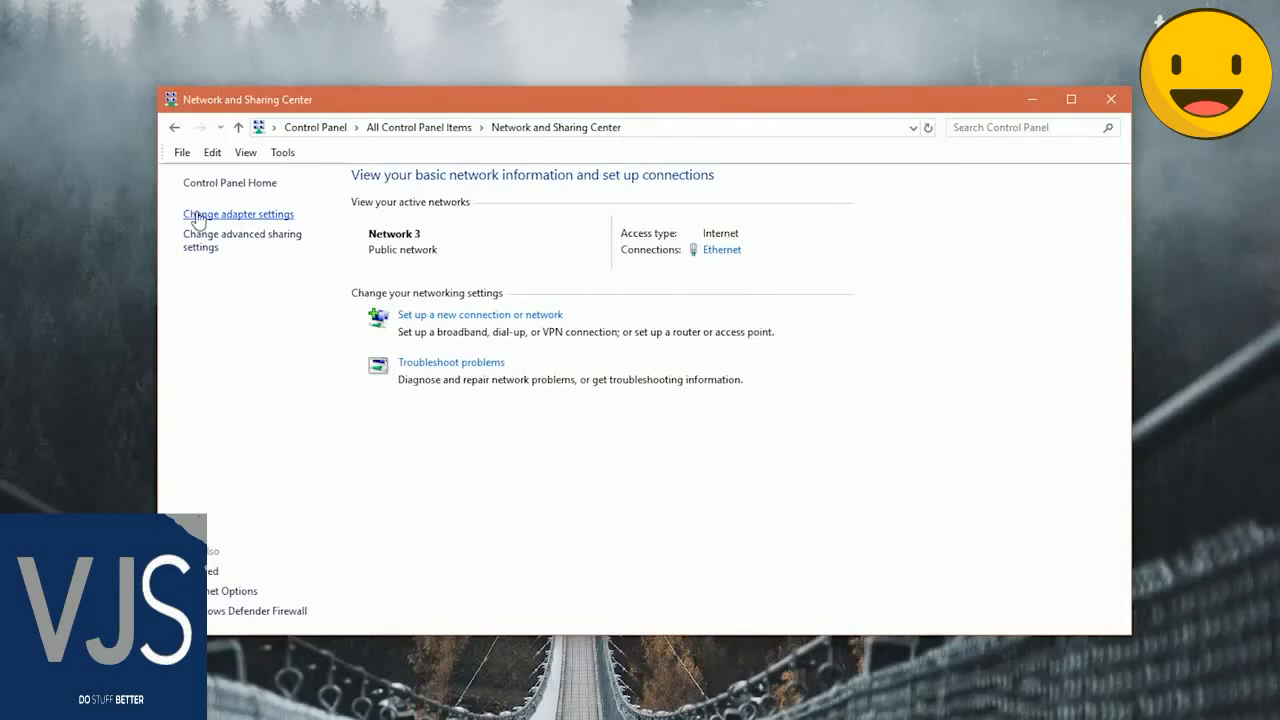
left_click(268, 218)
left_click(279, 231)
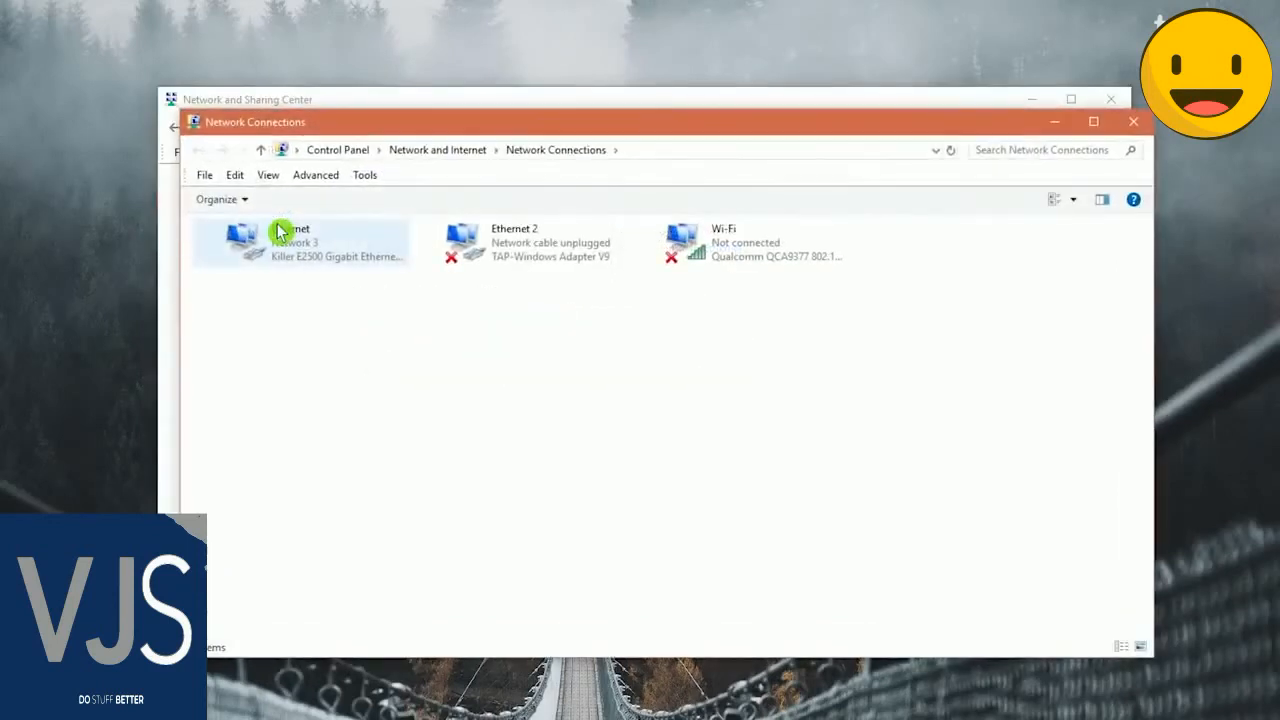
Step: Set the Ethernet connection's IPv4 properties to use preferred DNS server 8.8.8.8 and an alternate DNS server starting with 8.8.4
right_click(338, 242)
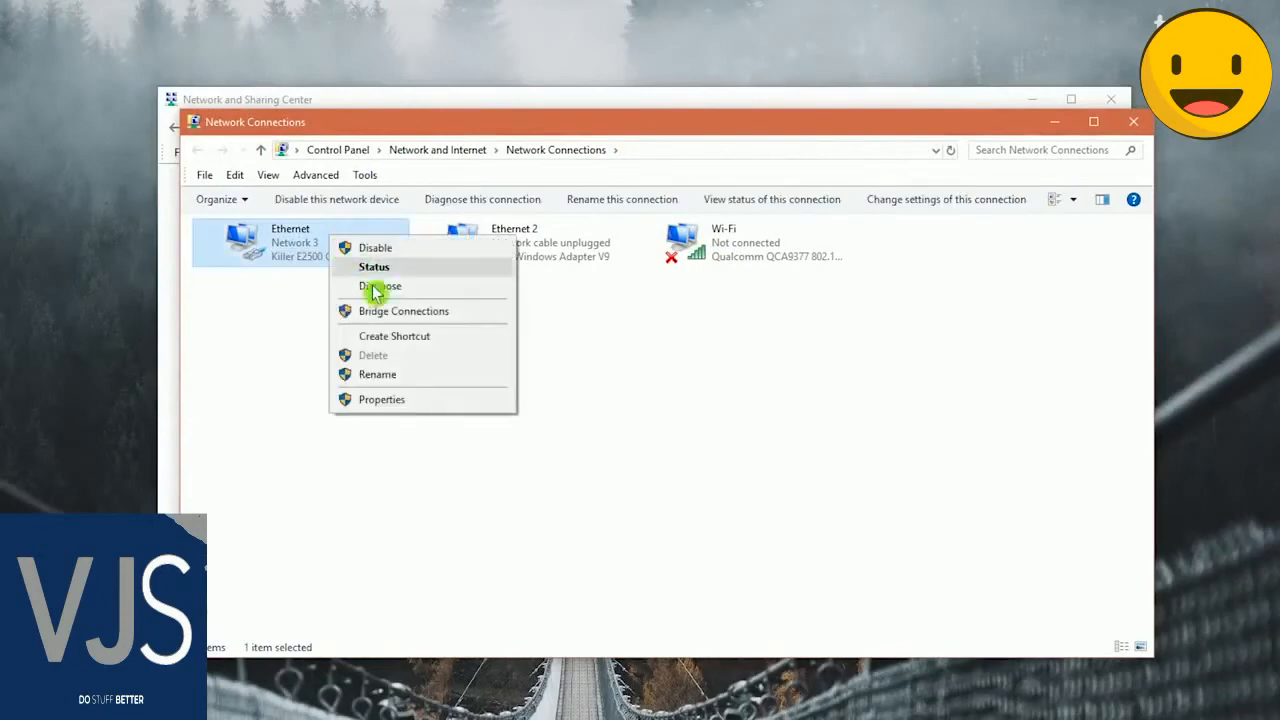
left_click(378, 399)
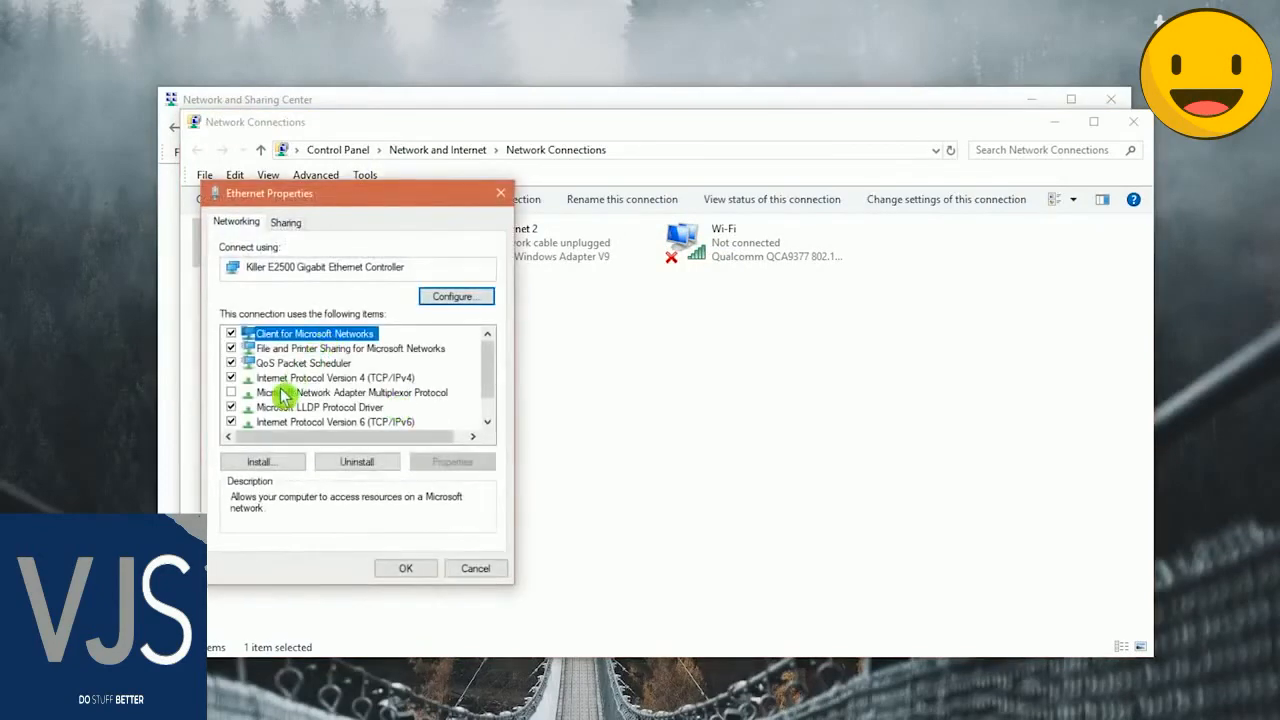
left_click(369, 380)
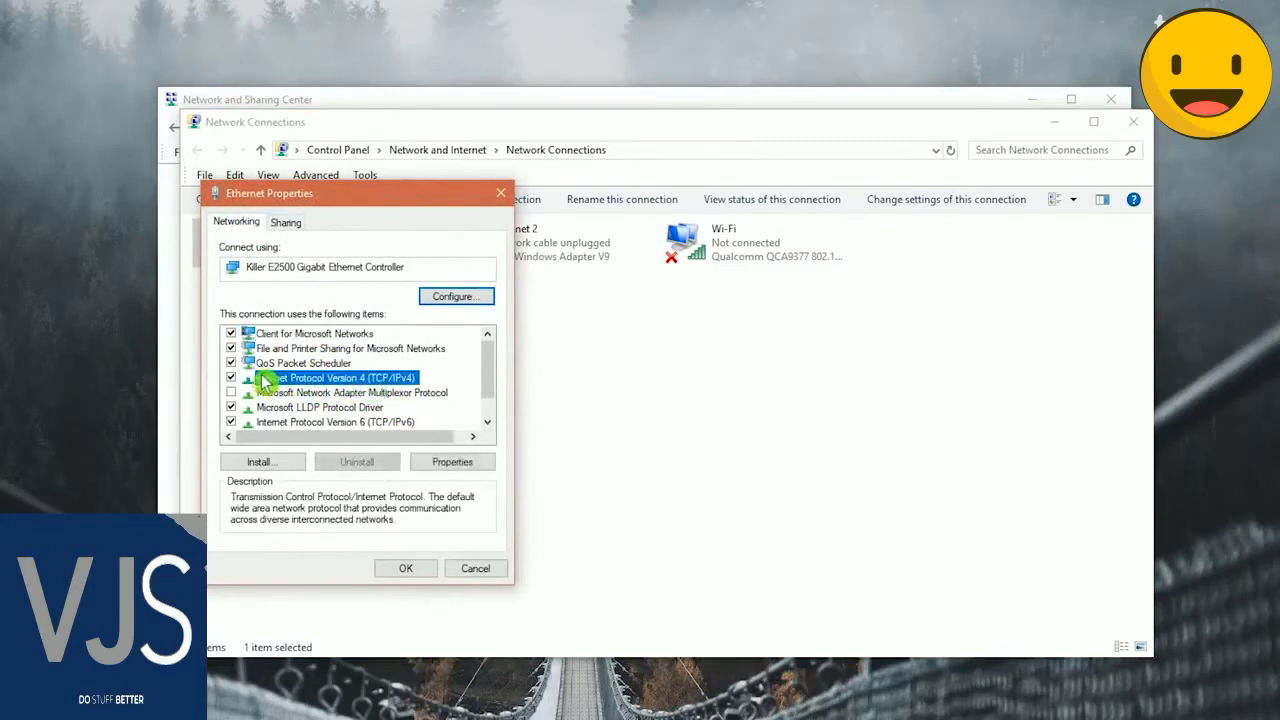
left_click(463, 470)
left_click(458, 466)
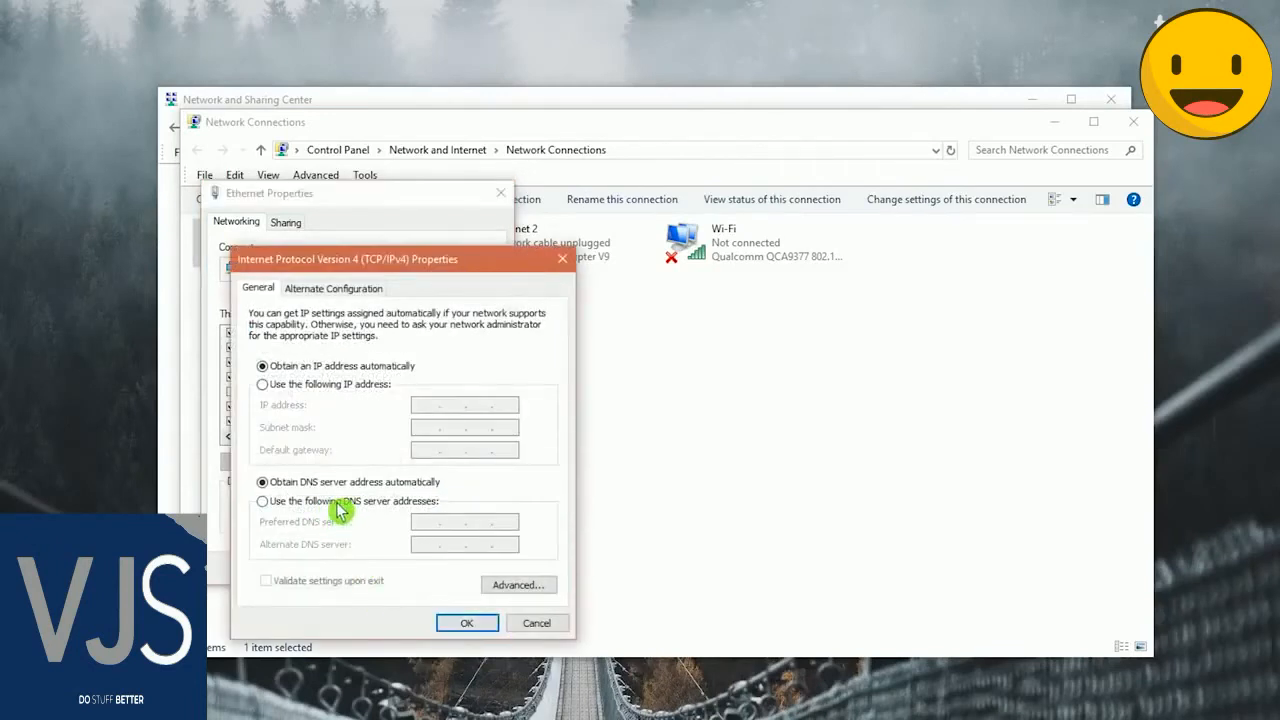
left_click(272, 505)
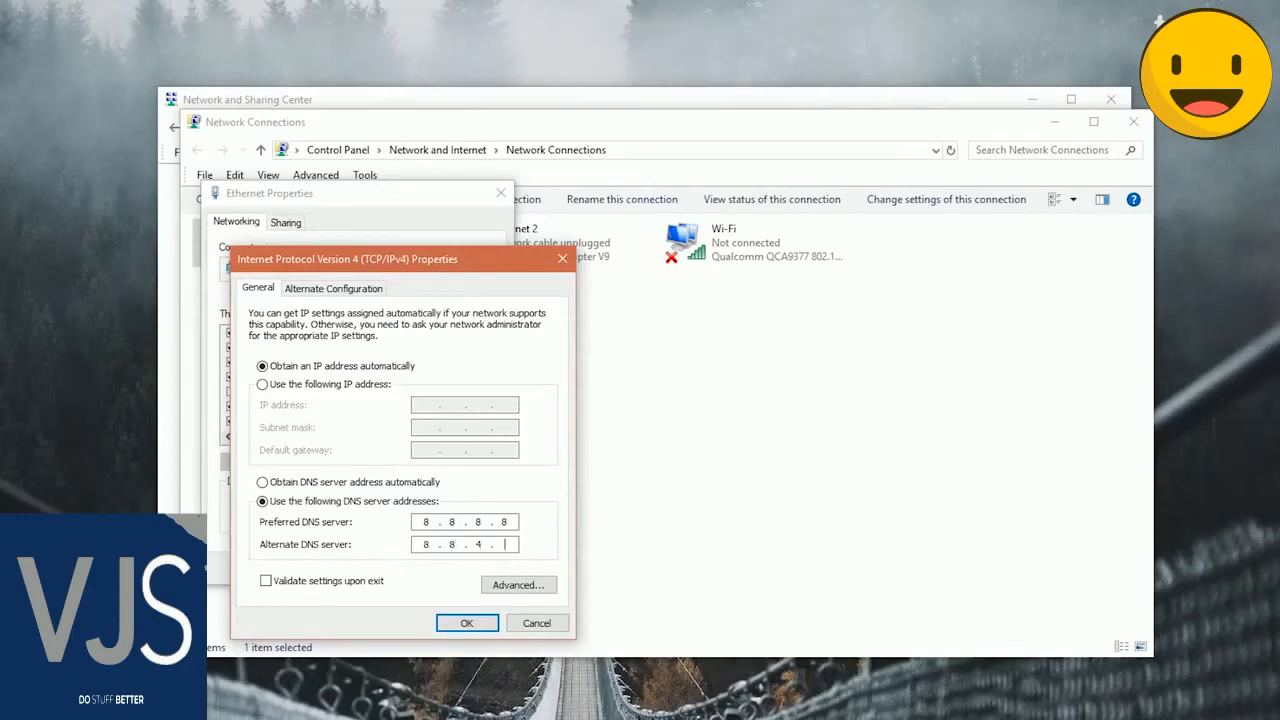
left_click(488, 626)
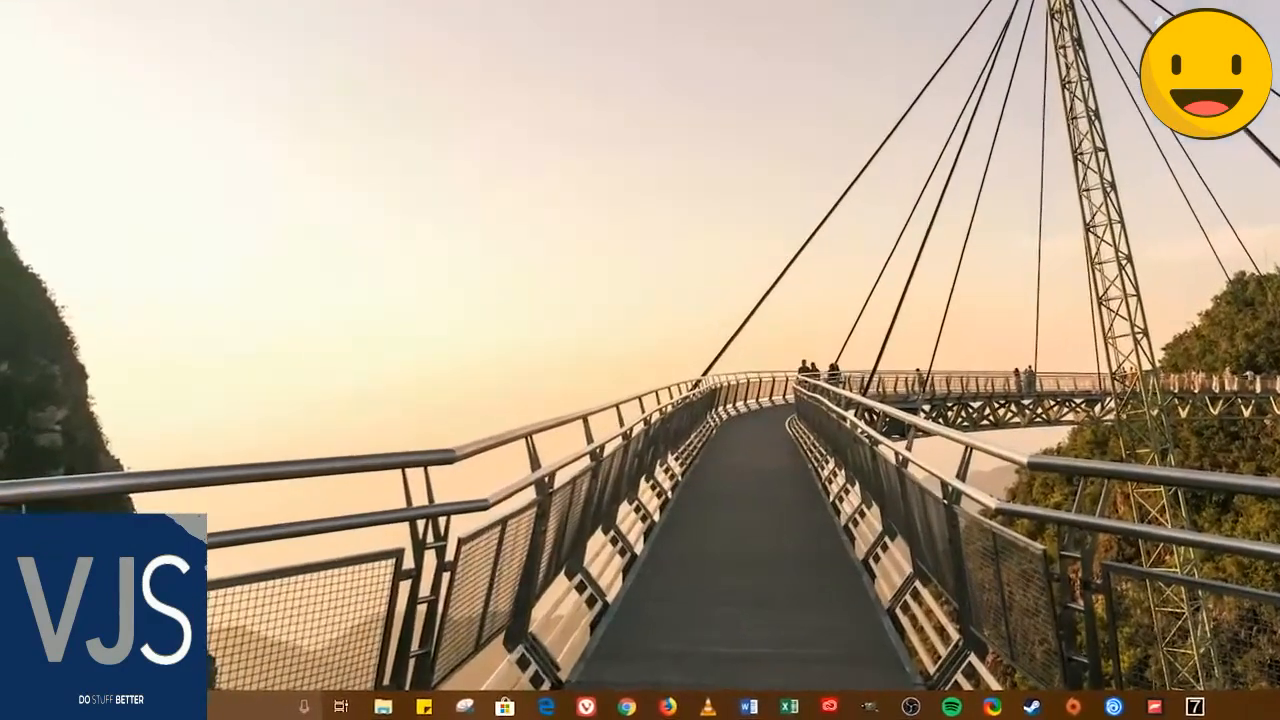
Step: Open Windows Settings and go to the Background apps page of the Privacy settings
key("super")
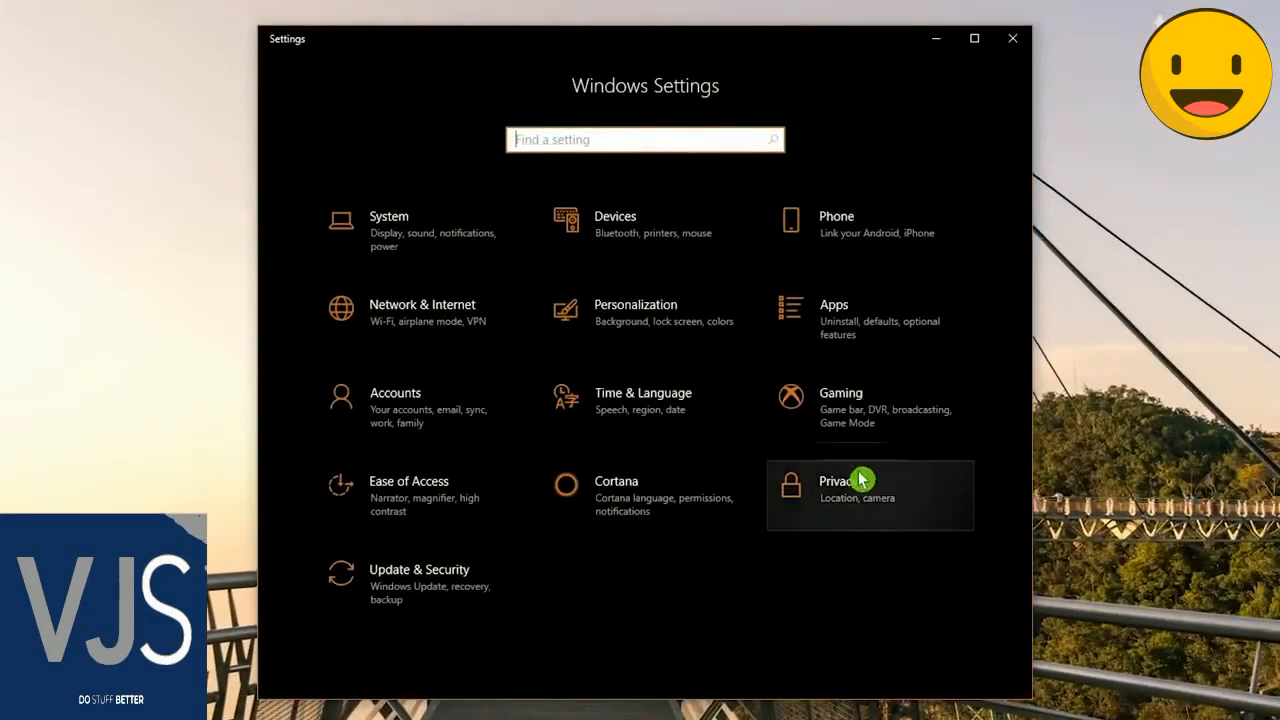
left_click(862, 482)
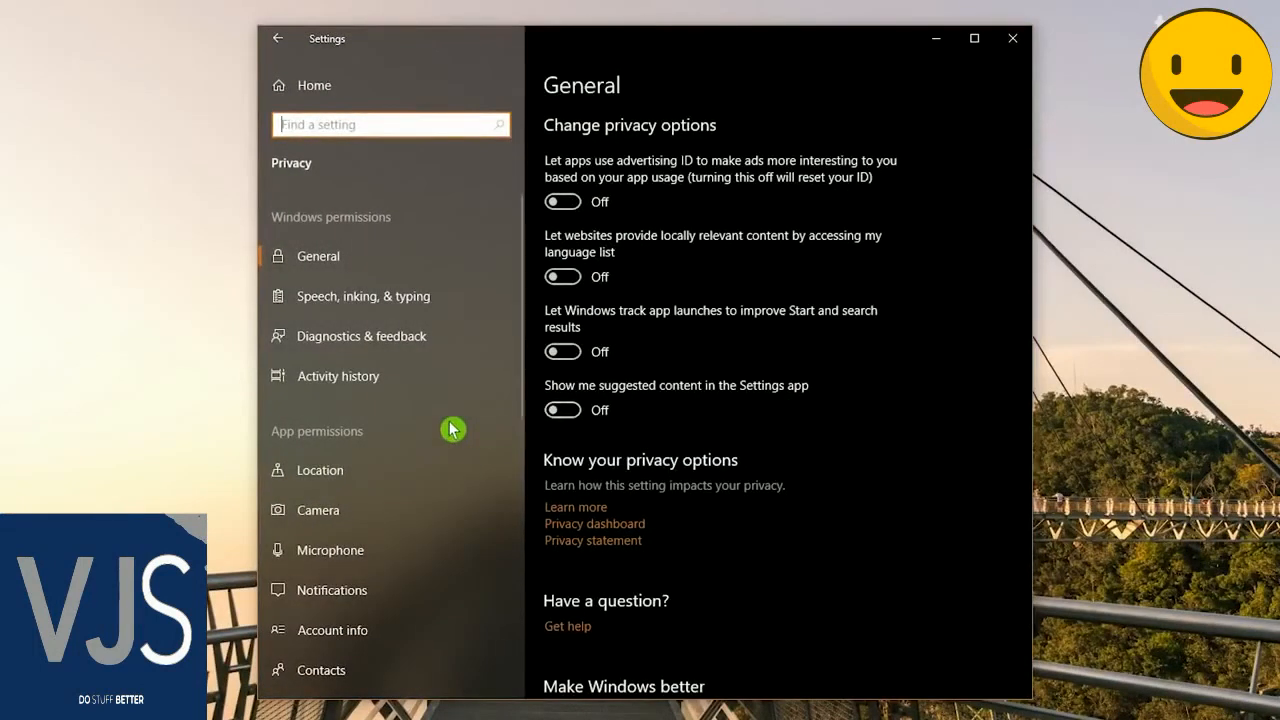
scroll(452, 432, "down", 5)
scroll(455, 439, "down", 4)
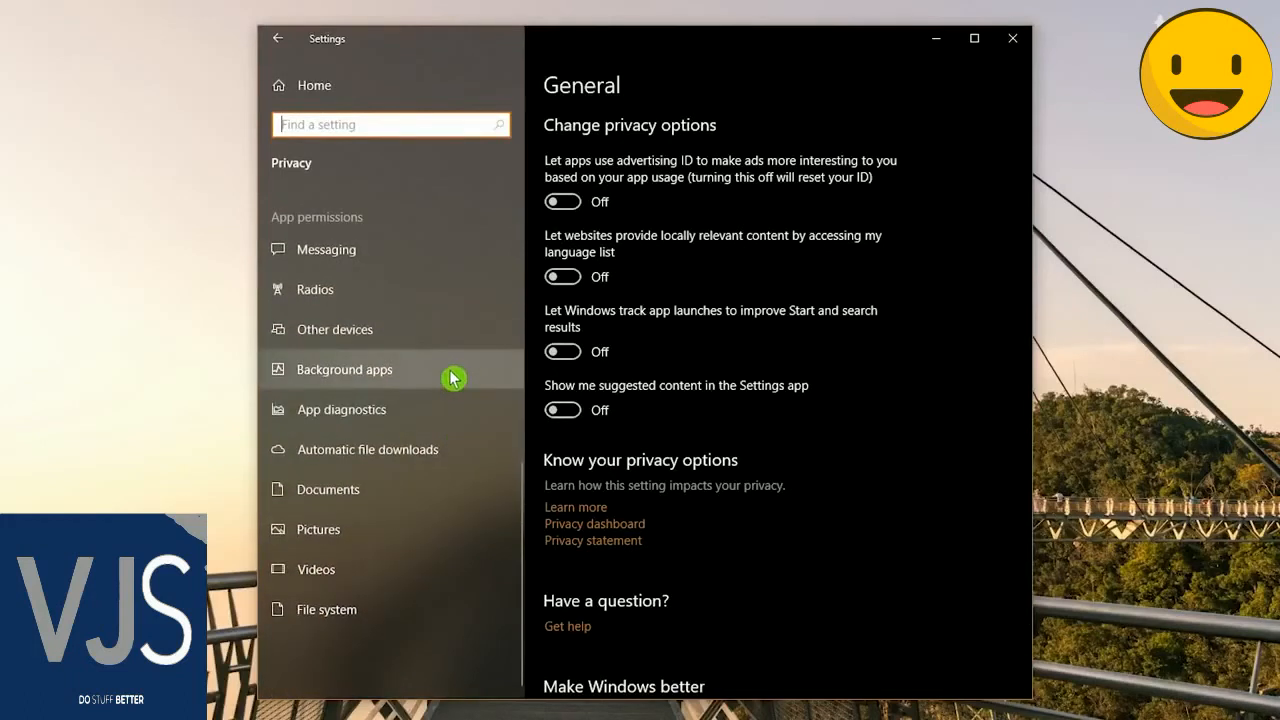
left_click(452, 378)
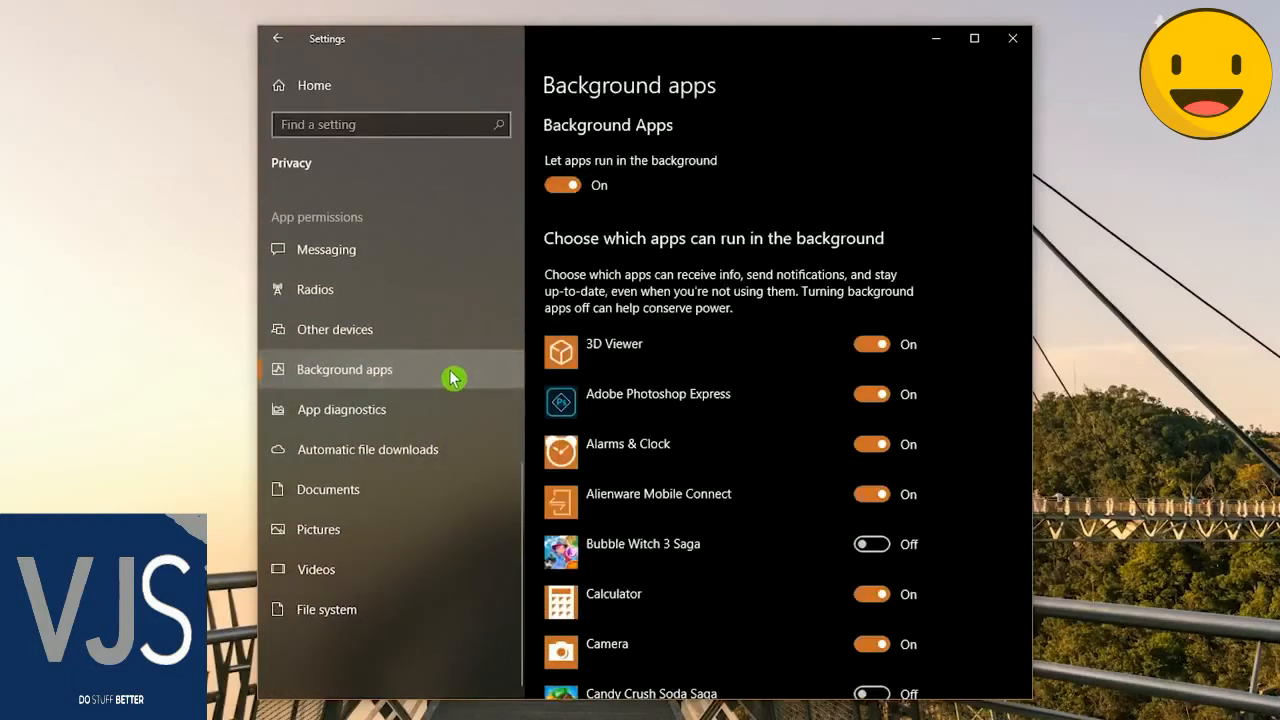
Step: Turn off background running for 3D Viewer, Adobe Photoshop Express, Alienware Mobile Connect and Camera
left_click(880, 348)
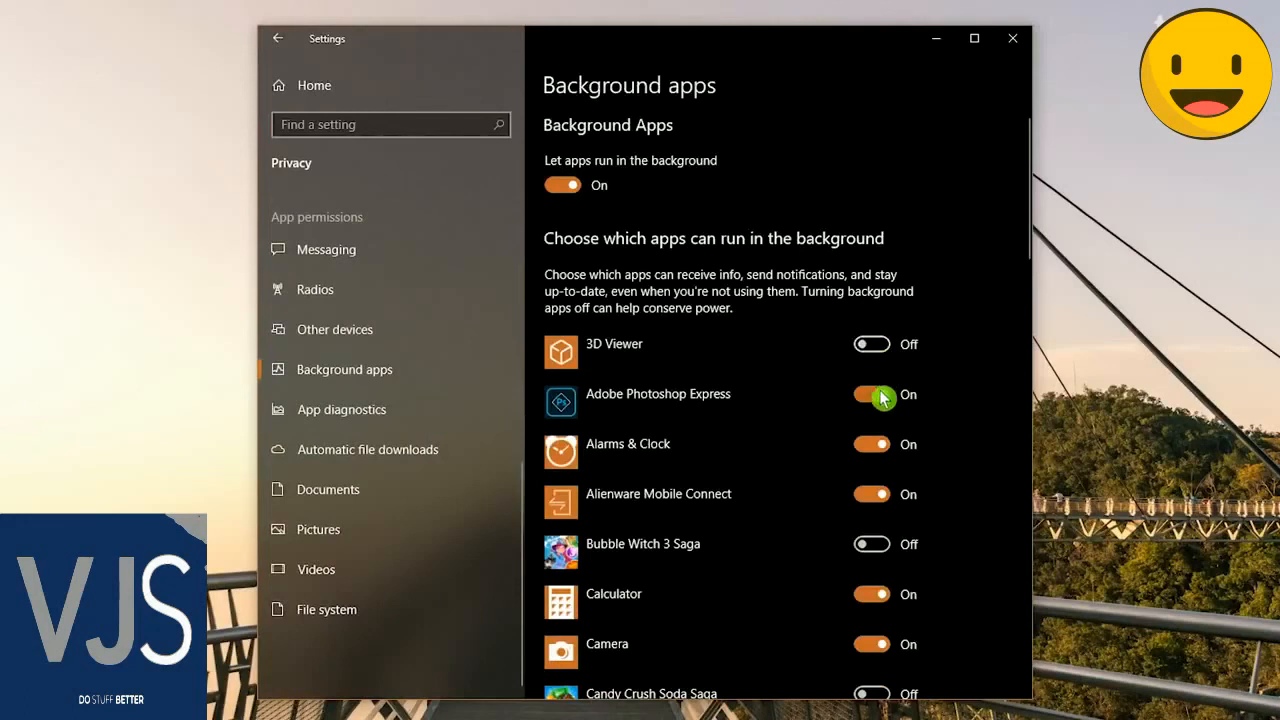
left_click(882, 397)
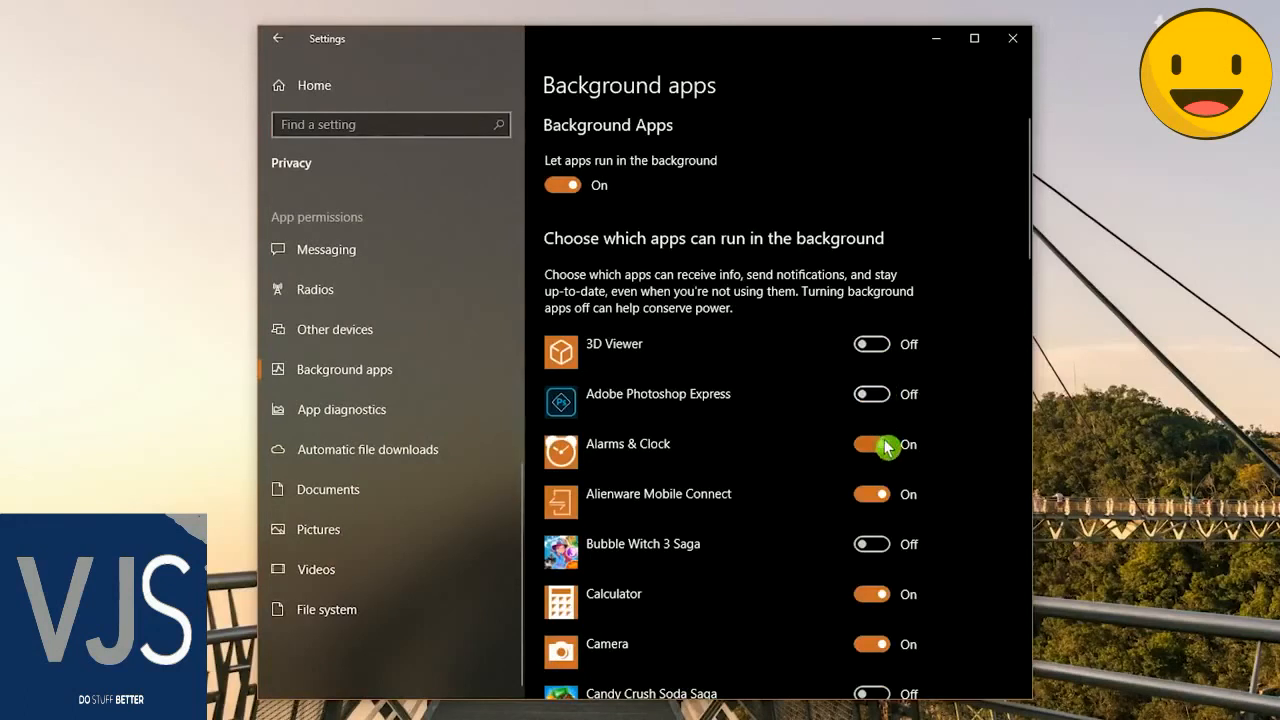
left_click(883, 494)
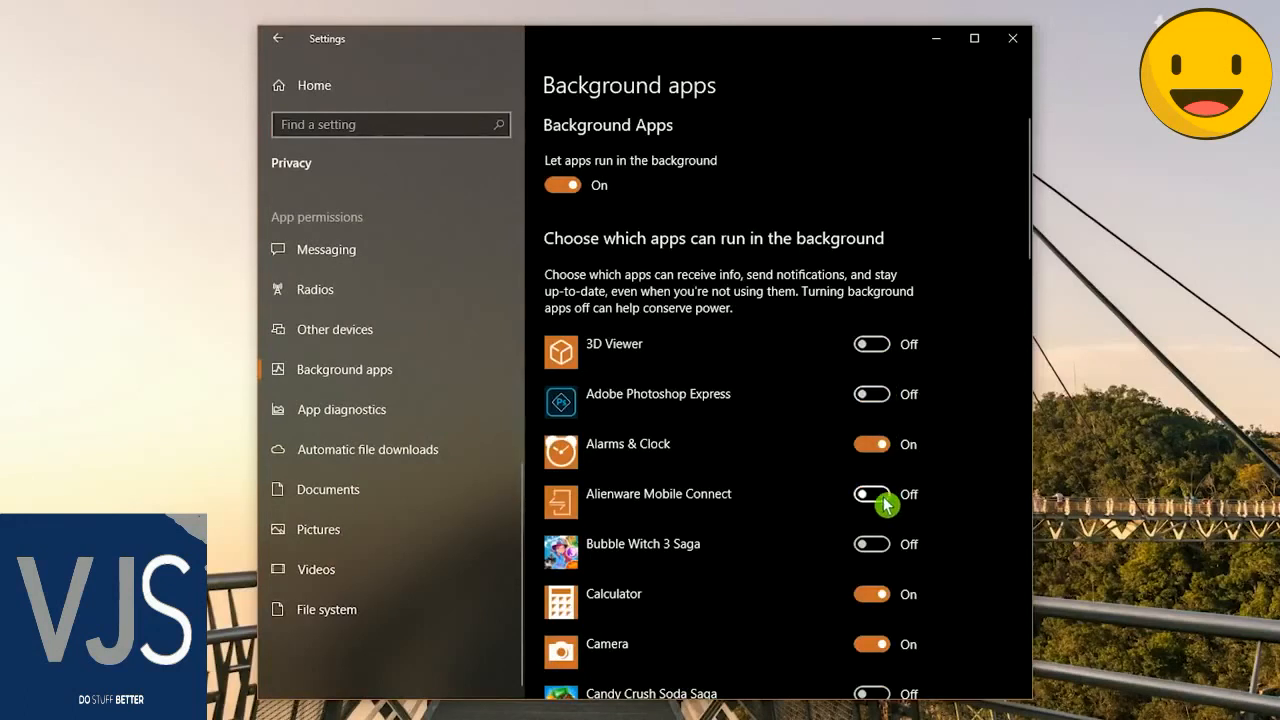
left_click(885, 647)
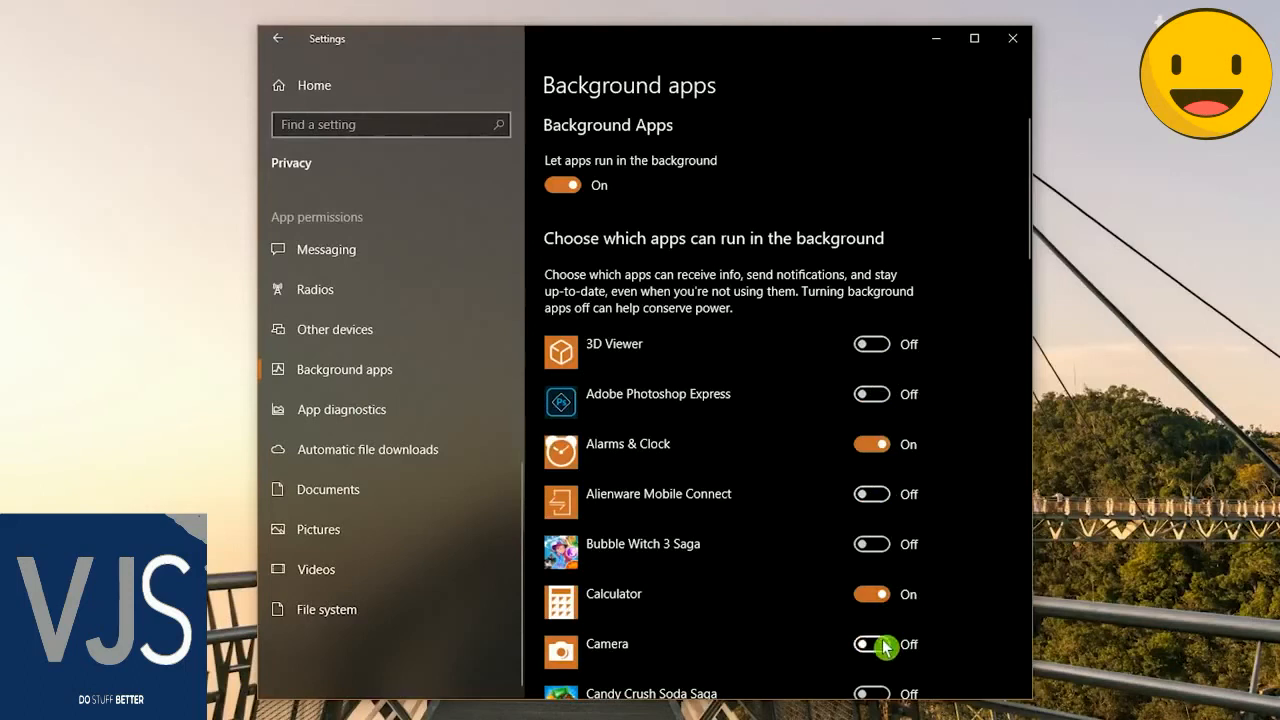